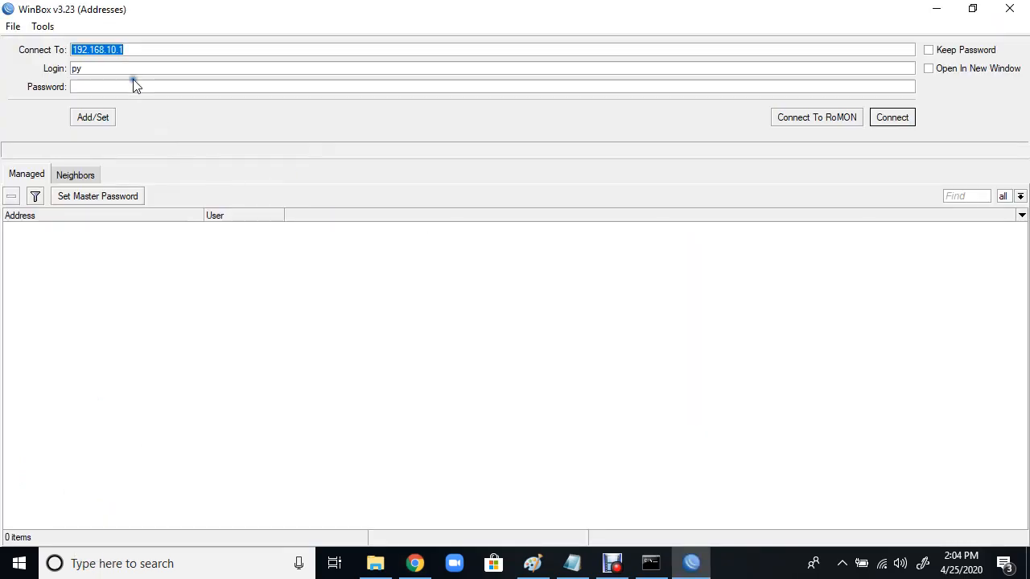
# Step: Log in to the router at 192.168.10.1 with its login name and password
pyautogui.click(129, 67)
pyautogui.click(107, 49)
pyautogui.click(82, 70)
pyautogui.click(92, 85)
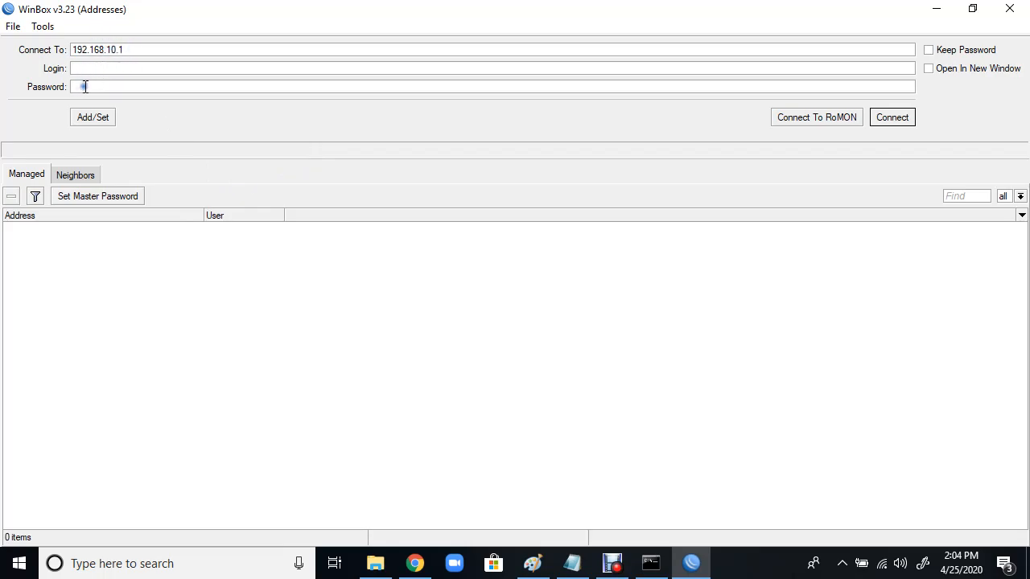
pyautogui.click(92, 69)
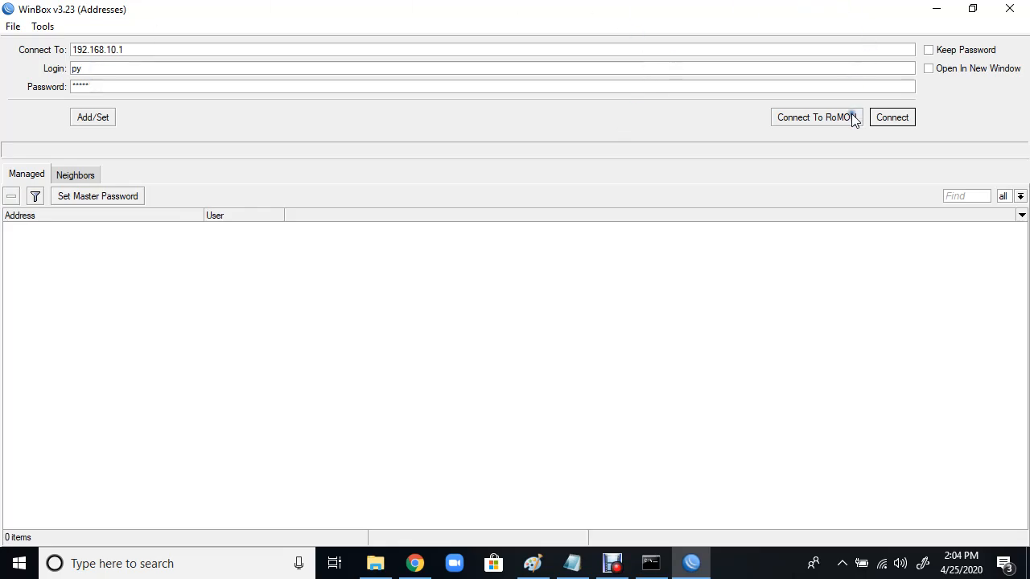
pyautogui.click(885, 120)
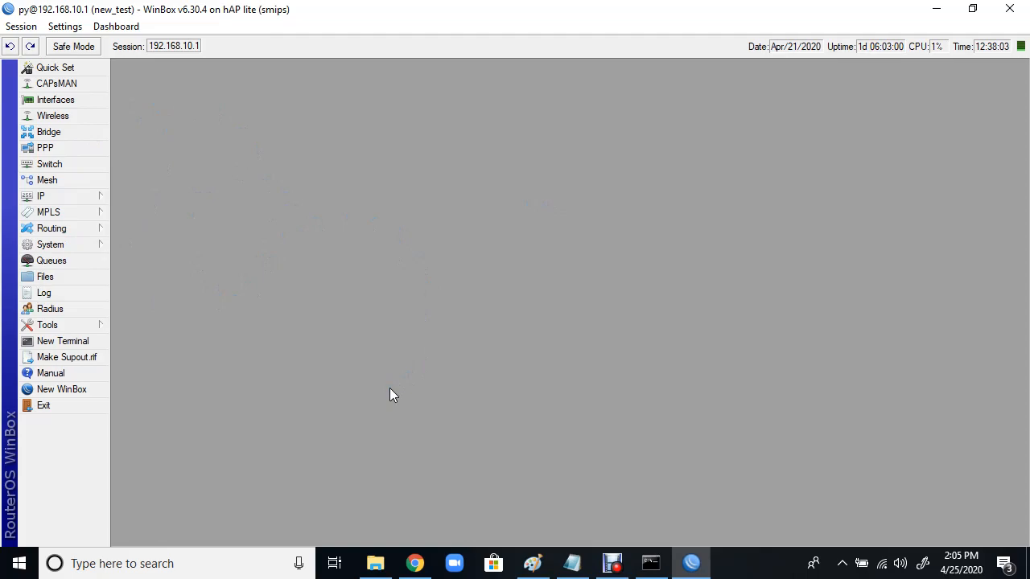
pyautogui.click(44, 197)
# Step: Add the IP address 11.11.11.11/25 on ether1-gateway in the address list
pyautogui.click(138, 215)
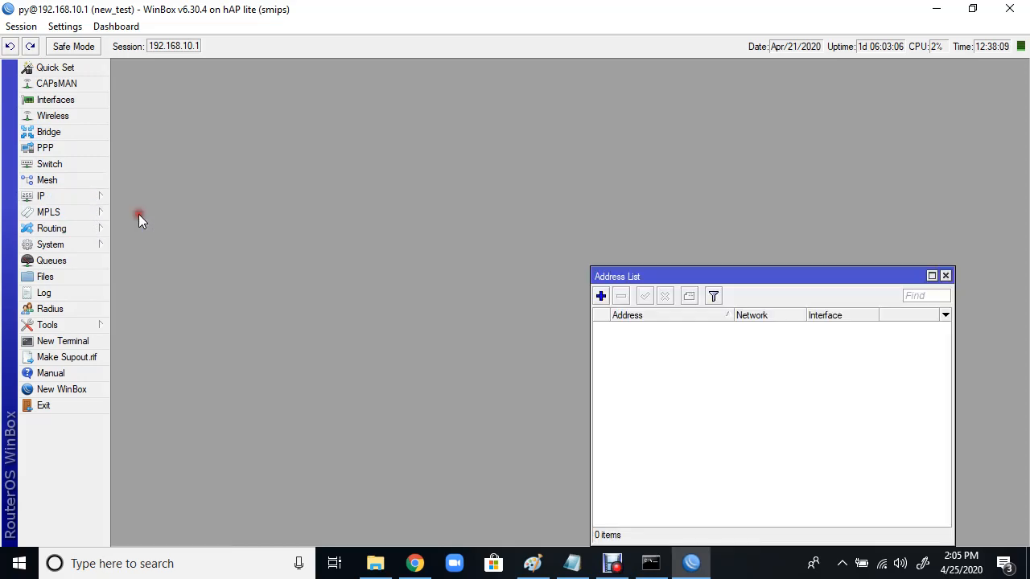
pyautogui.moveTo(738, 277); pyautogui.dragTo(621, 120)
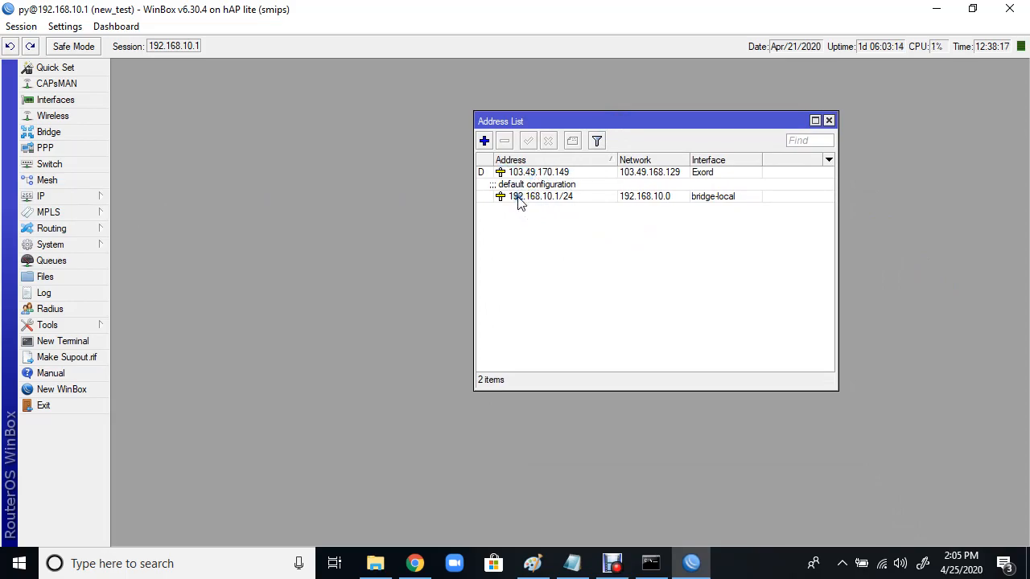
pyautogui.click(485, 142)
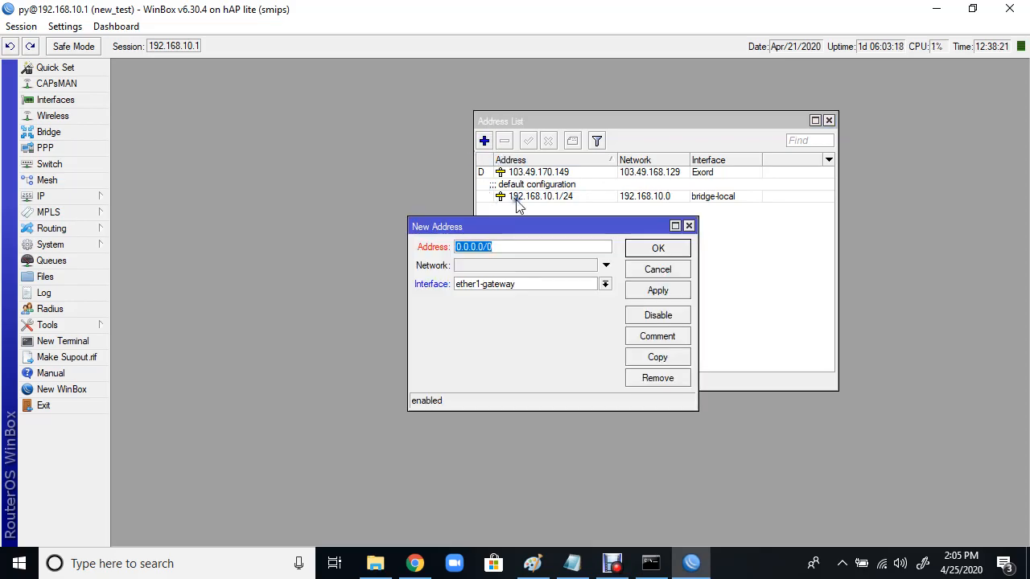
pyautogui.click(501, 246)
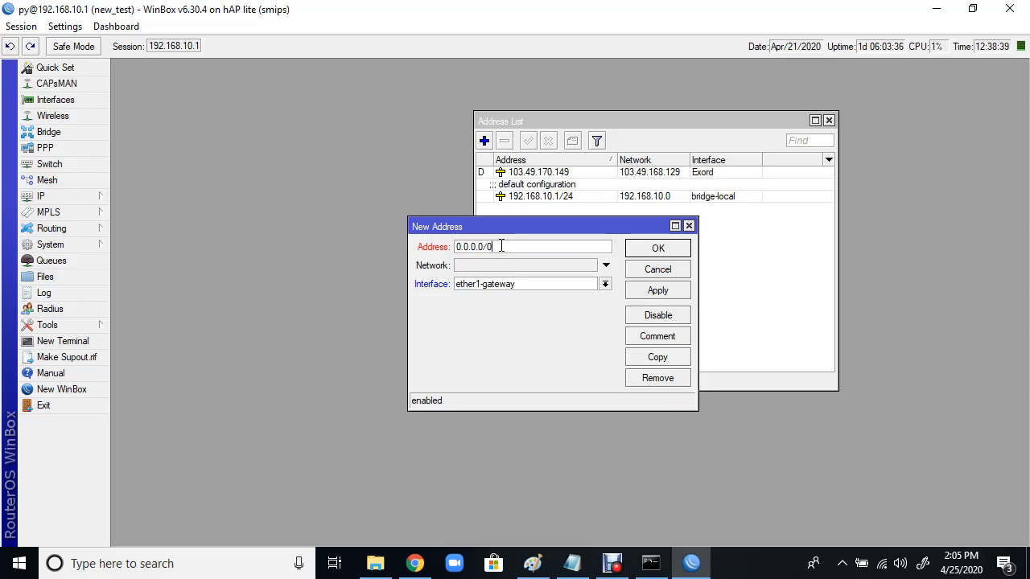
pyautogui.press('BackSpace')
pyautogui.press('BackSpace')
pyautogui.press('BackSpace')
pyautogui.press('BackSpace')
pyautogui.press('BackSpace')
pyautogui.write('11.11.11.11/25')
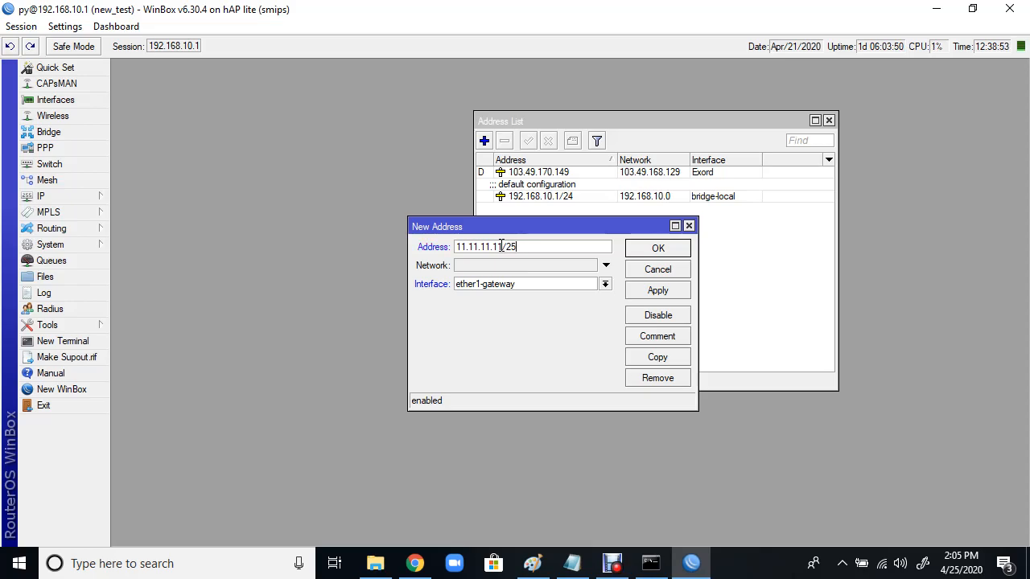
pyautogui.click(661, 292)
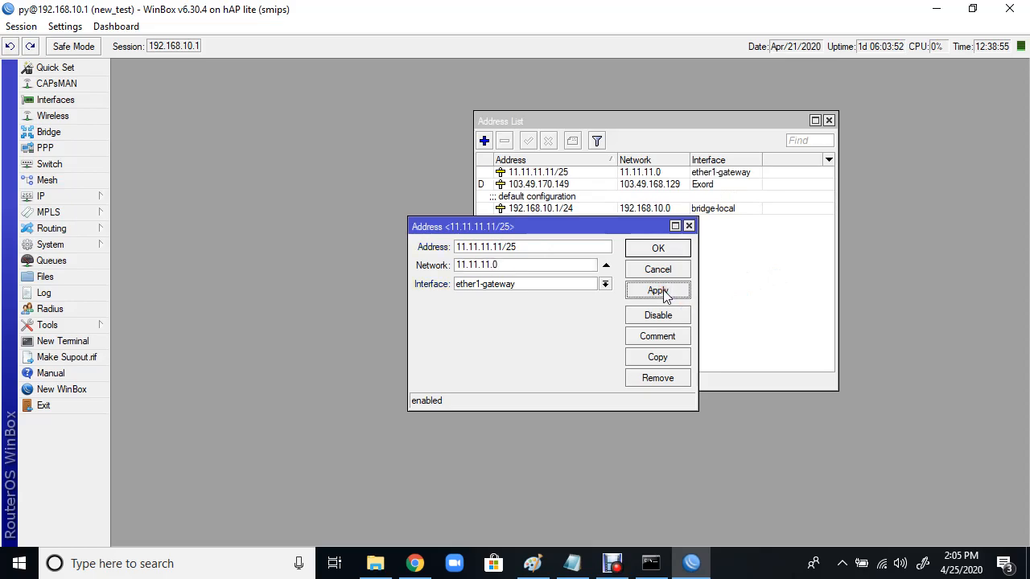
pyautogui.click(658, 249)
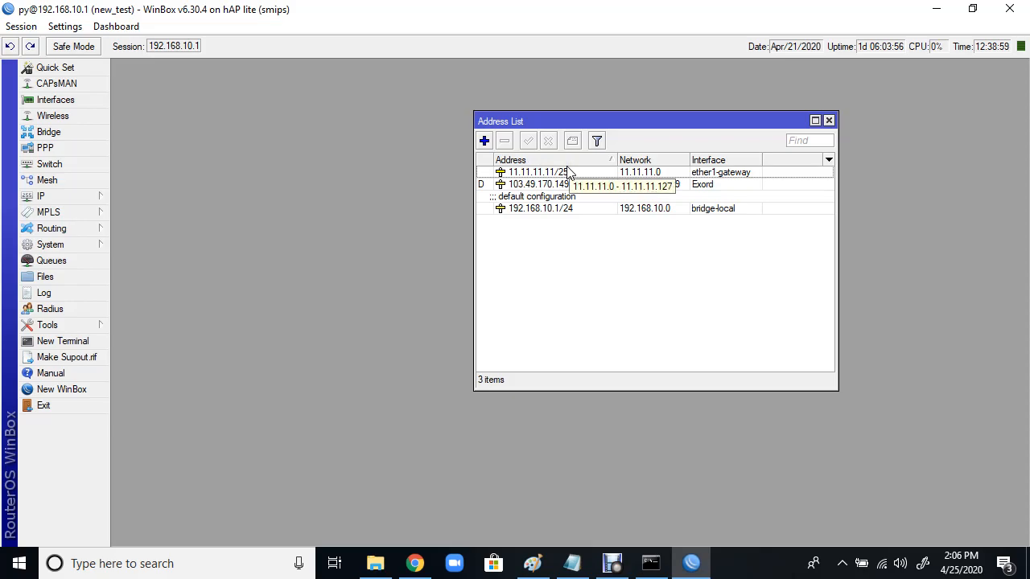
# Step: Open the router's Route List from the IP menu
pyautogui.click(83, 199)
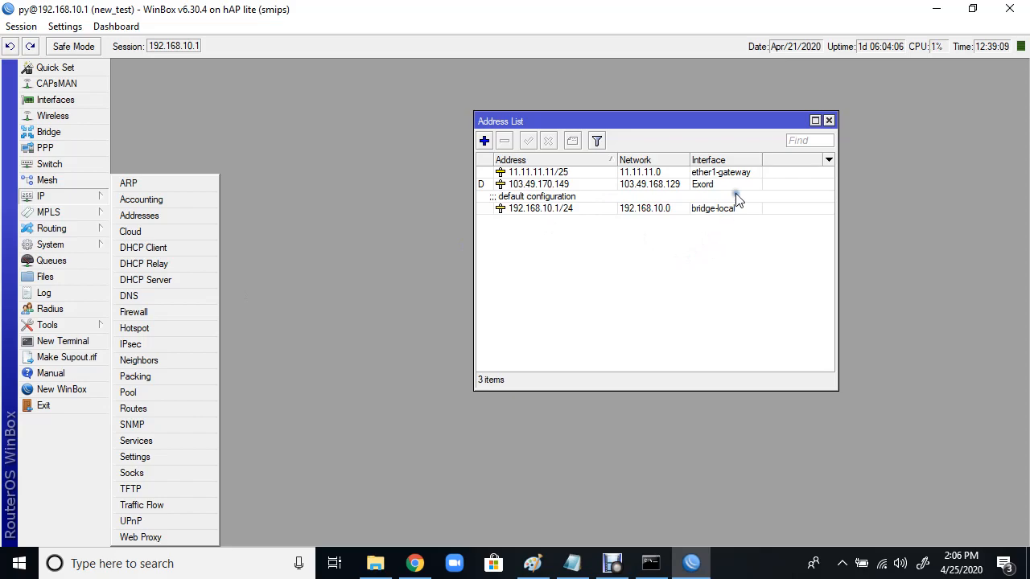
pyautogui.click(733, 172)
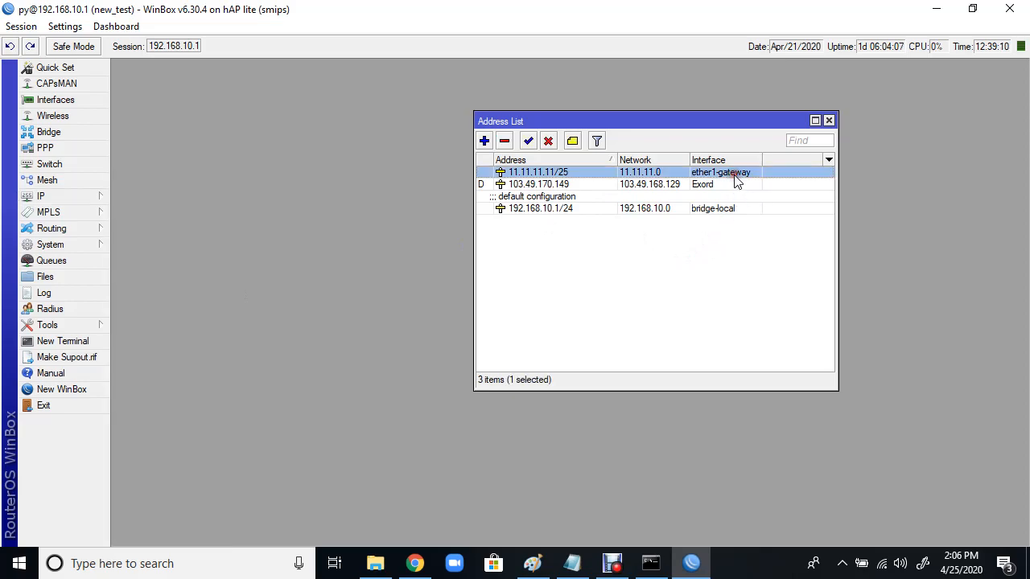
pyautogui.click(78, 200)
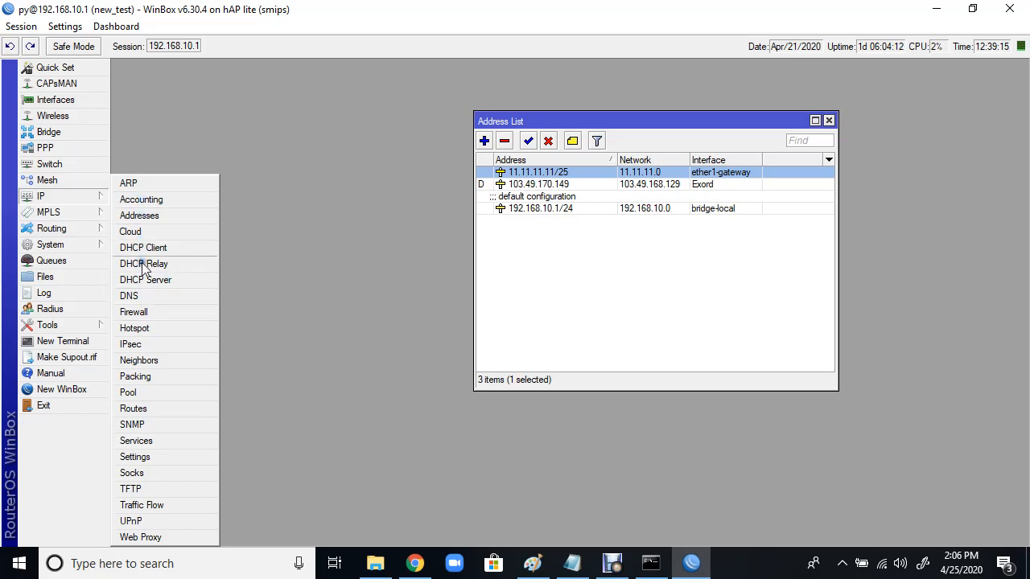
pyautogui.click(138, 409)
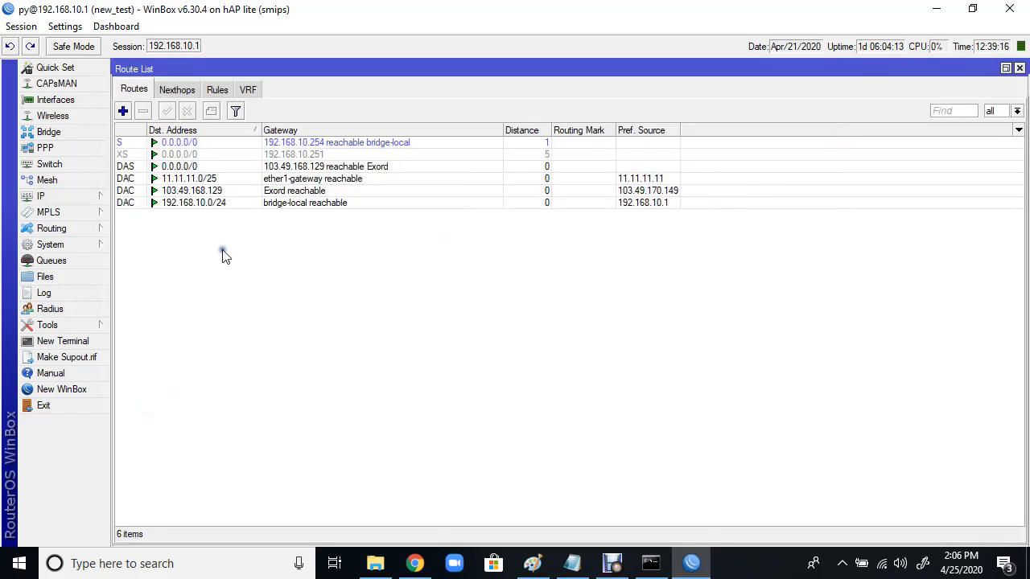
# Step: Add a static route to 22.22.22.0/24 via gateway 11.11.11.1
pyautogui.click(167, 178)
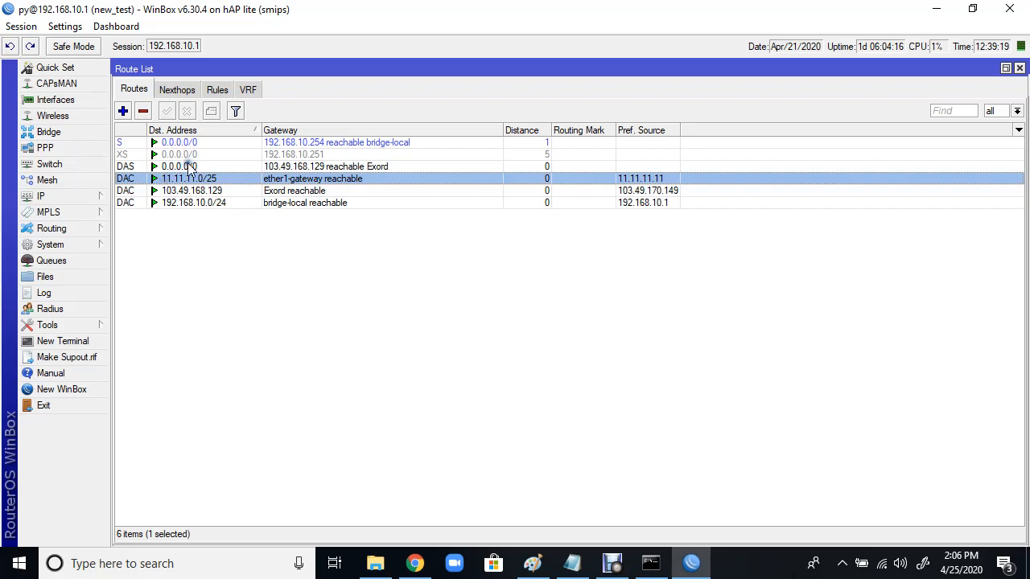
pyautogui.click(123, 111)
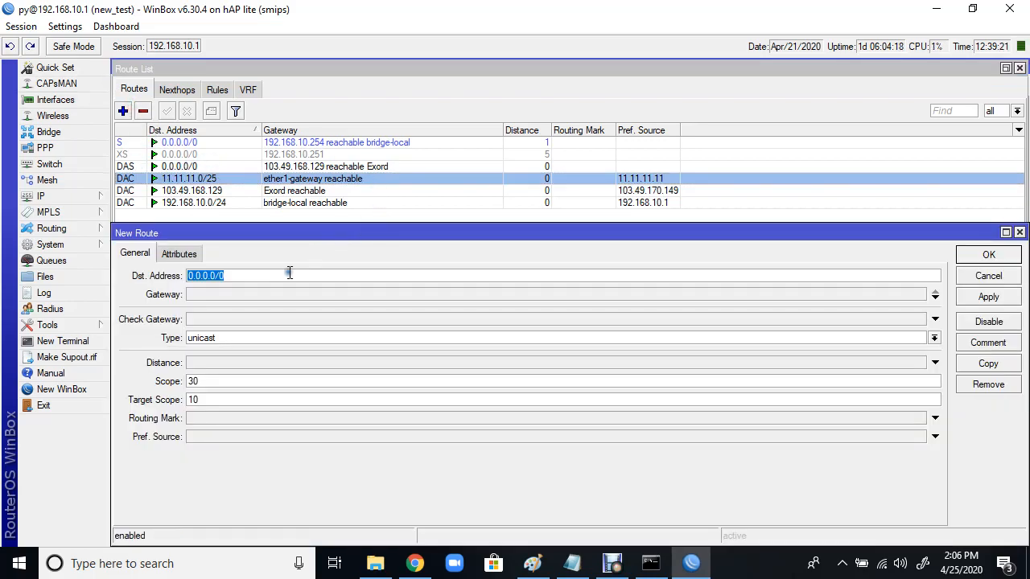
pyautogui.write('22.2')
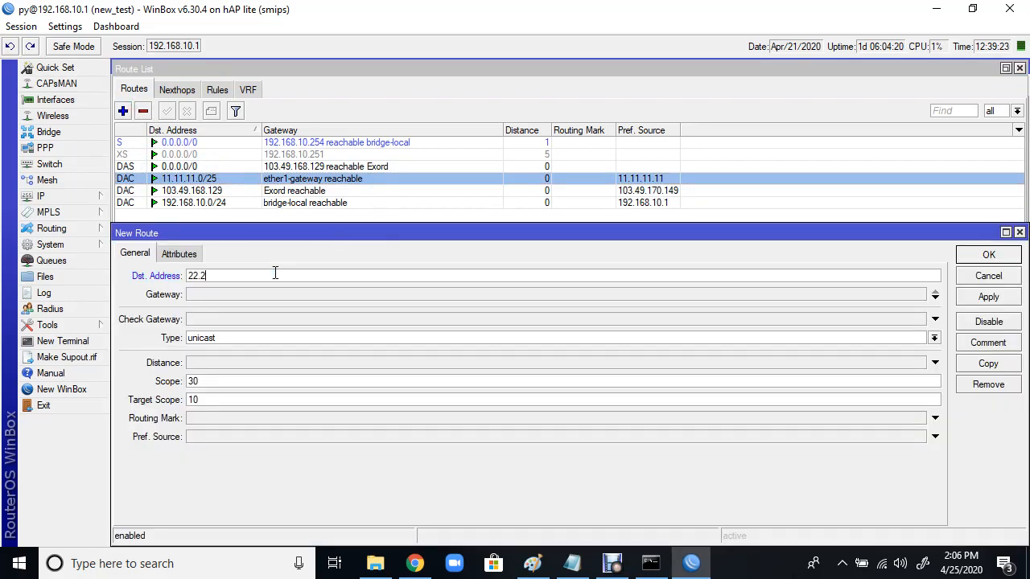
pyautogui.write('2.22.0/24')
pyautogui.click(273, 297)
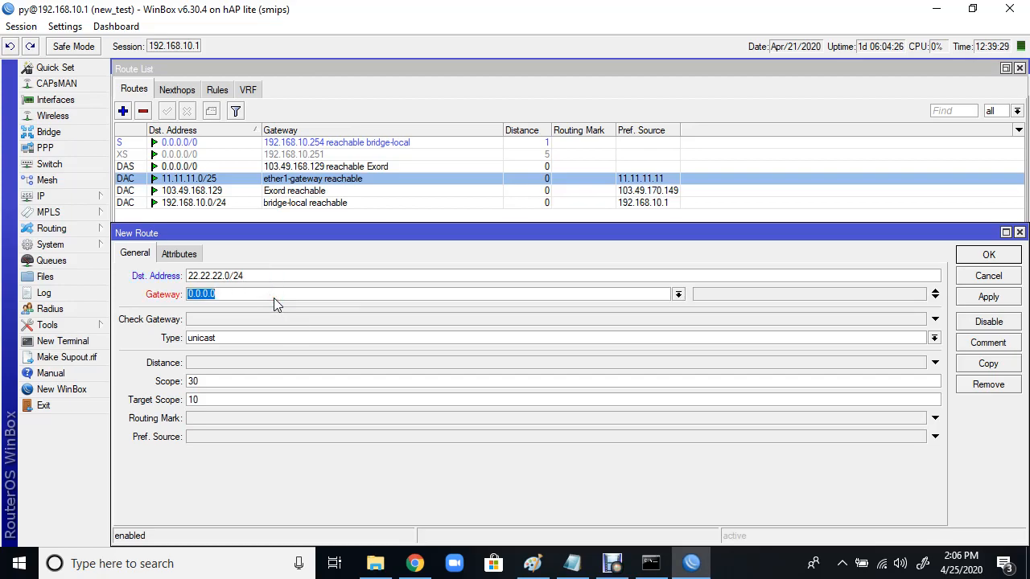
pyautogui.write('11.11.11.1')
pyautogui.click(989, 296)
pyautogui.click(993, 255)
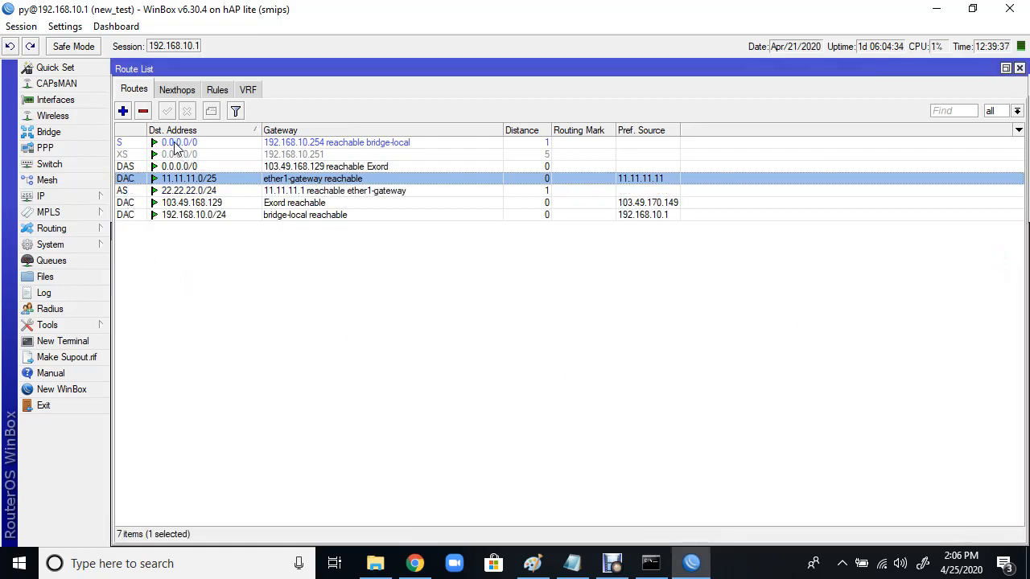
# Step: Delete the 22.22.22.0/24 route and both static 0.0.0.0/0 default routes
pyautogui.click(187, 193)
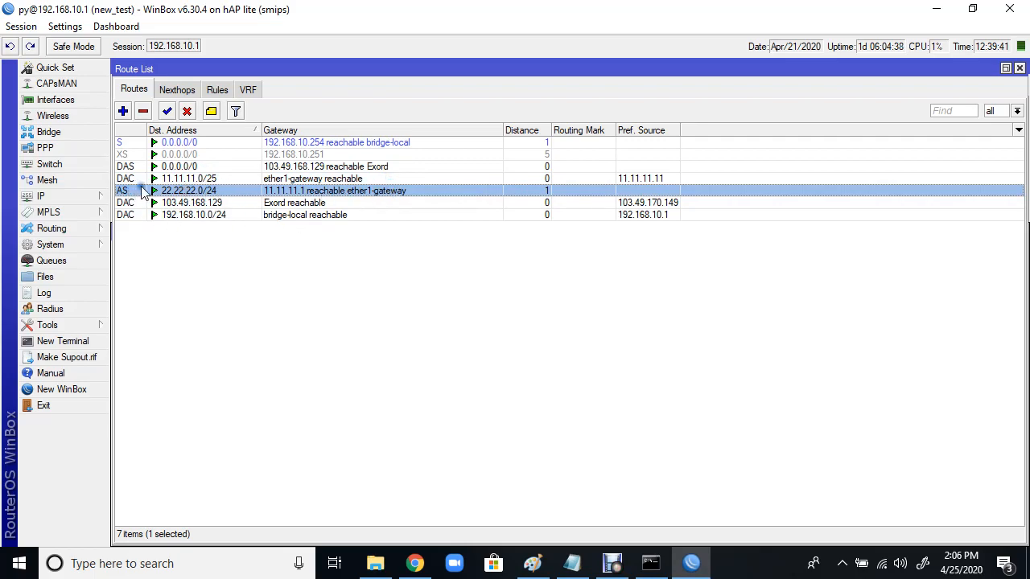
pyautogui.click(144, 113)
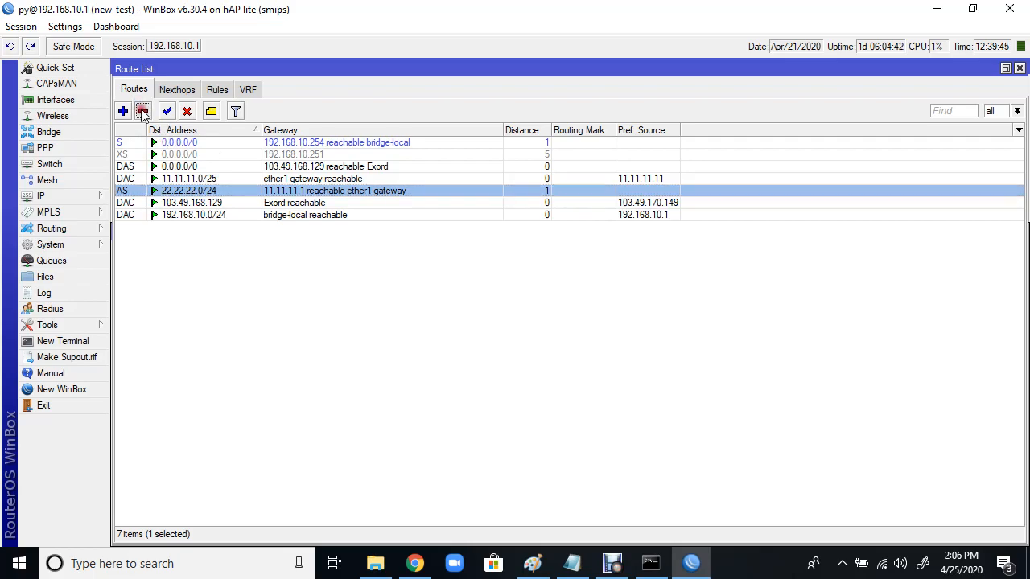
pyautogui.click(203, 153)
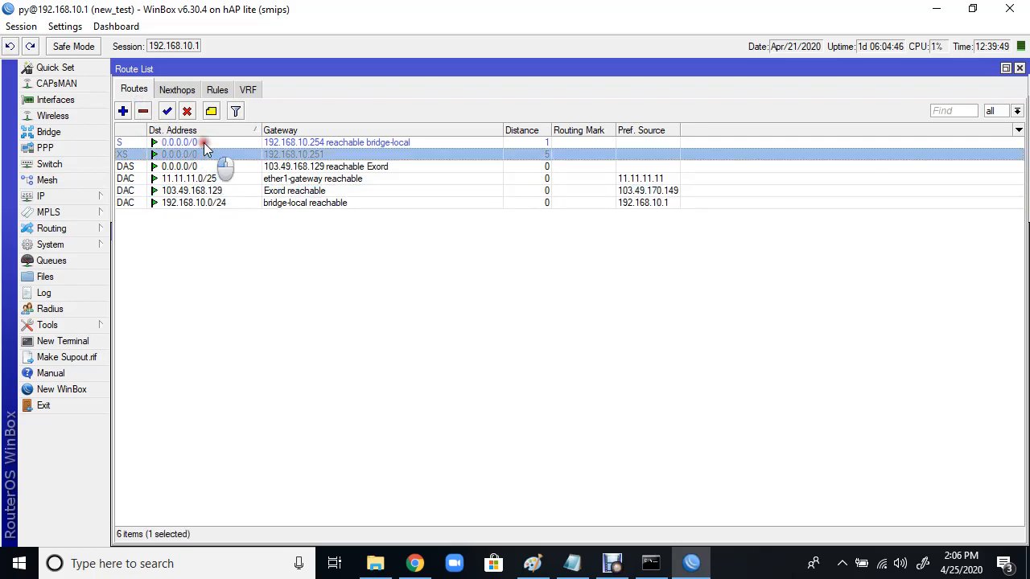
pyautogui.keyDown('ctrl'); pyautogui.click(203, 142); pyautogui.keyUp('ctrl')
pyautogui.click(143, 112)
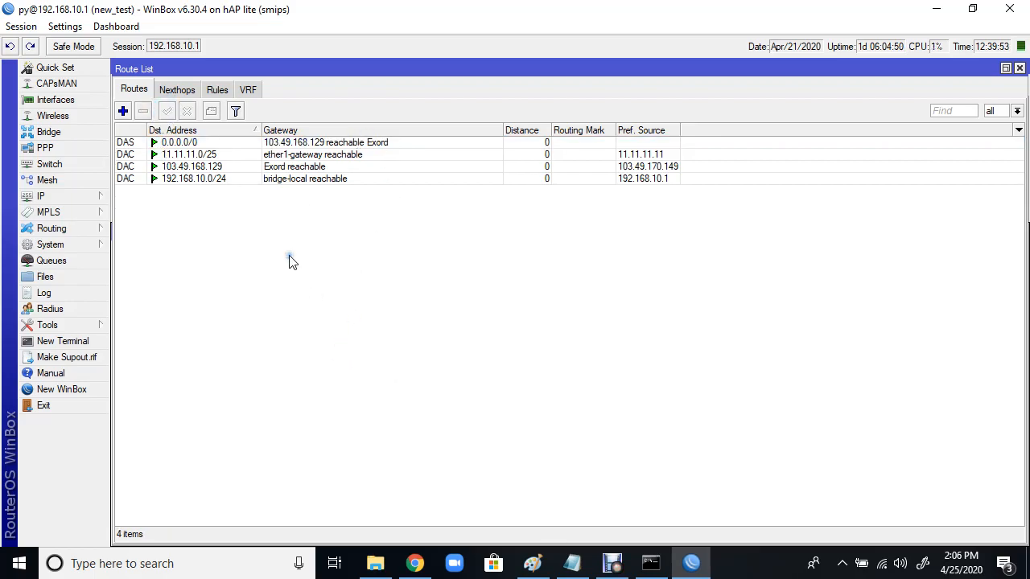
# Step: Add a static default route 0.0.0.0/0 with gateway 11.11.11.1
pyautogui.click(178, 145)
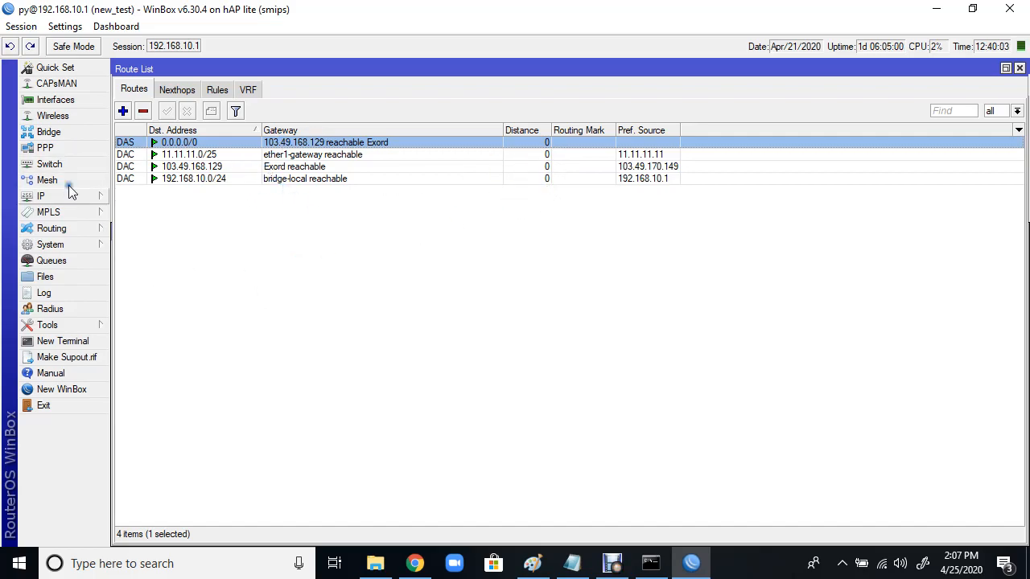
pyautogui.click(123, 110)
pyautogui.click(227, 280)
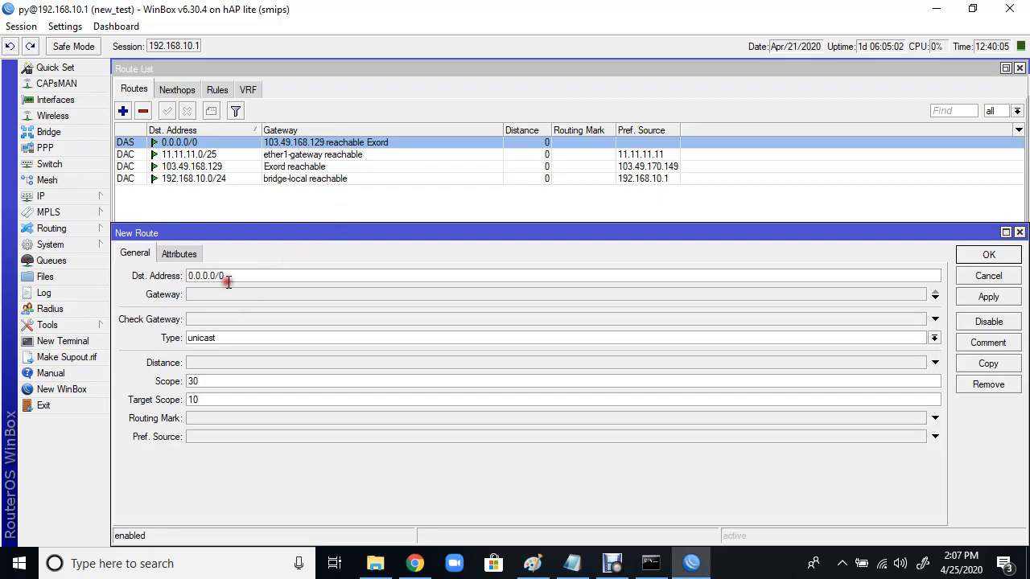
pyautogui.moveTo(229, 276); pyautogui.dragTo(215, 296)
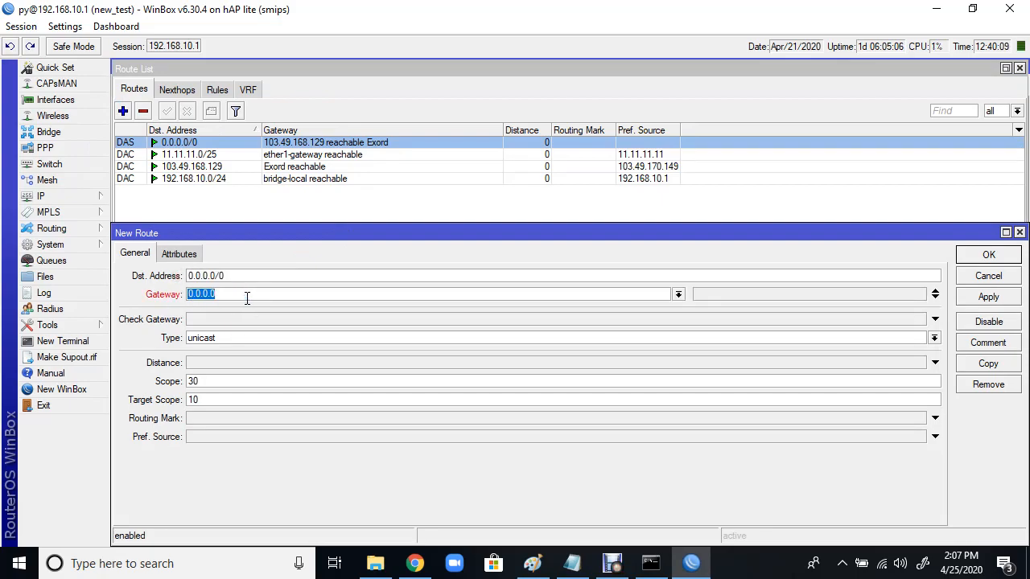
pyautogui.write('11.11.11.1')
pyautogui.click(987, 297)
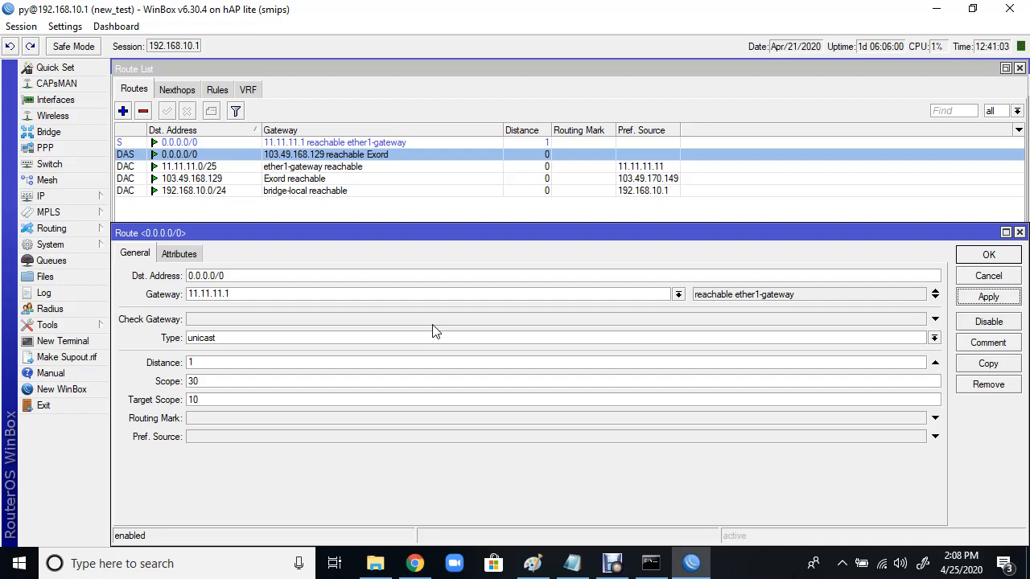
pyautogui.click(1018, 233)
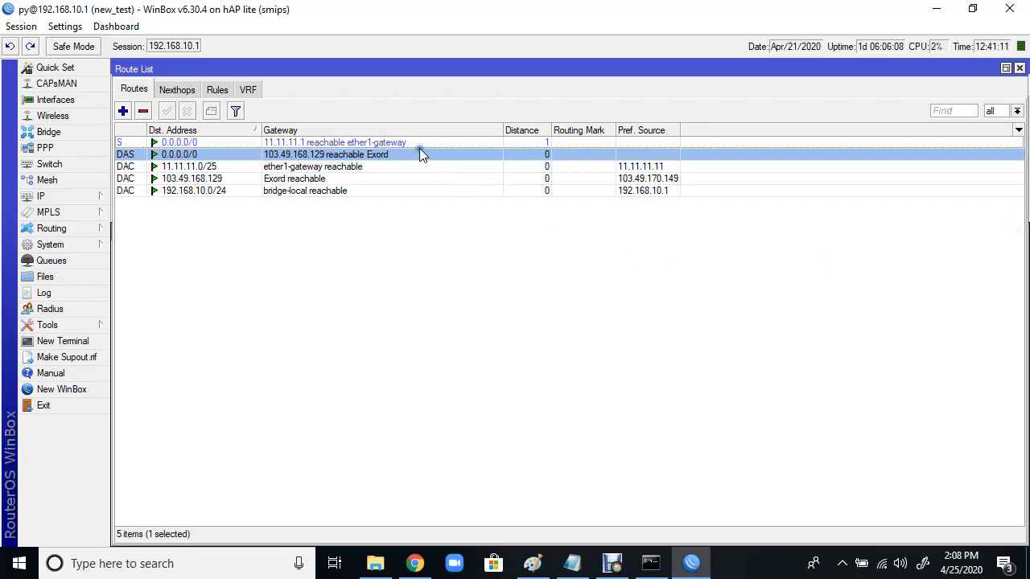
# Step: Remove the static 0.0.0.0/0 route via 11.11.11.1, then return to the Paint diagram
pyautogui.click(409, 143)
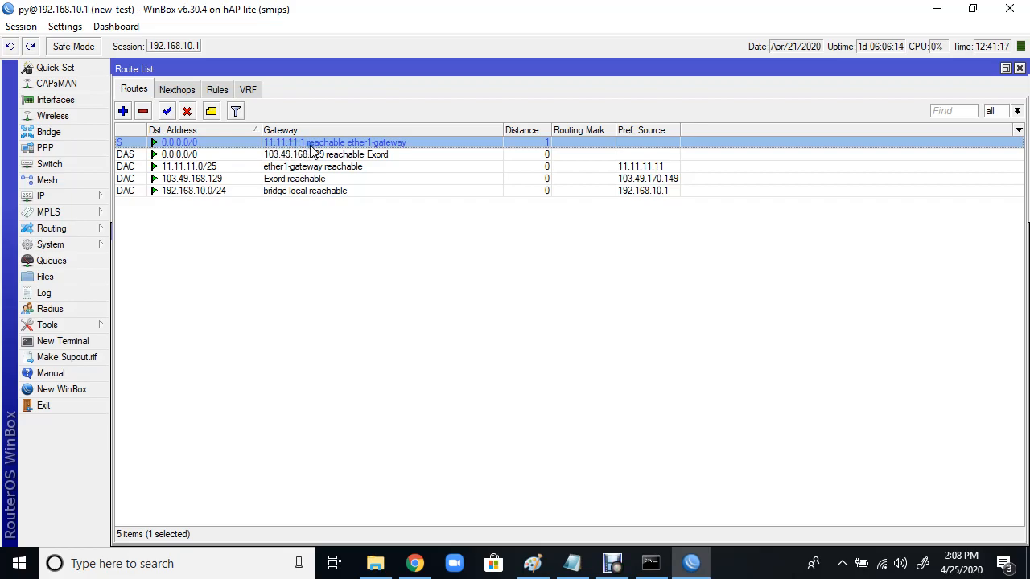
pyautogui.click(144, 113)
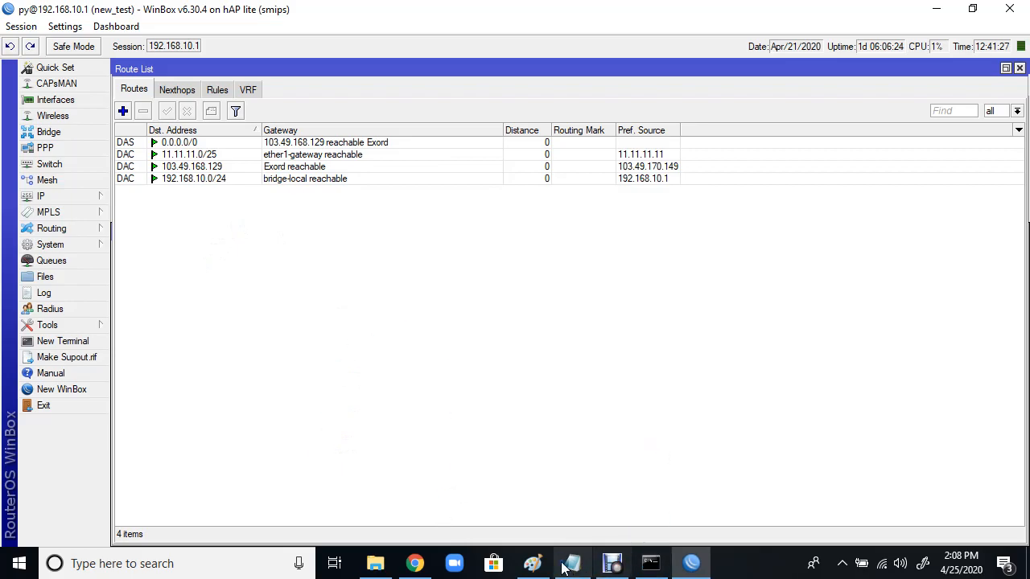
pyautogui.click(532, 563)
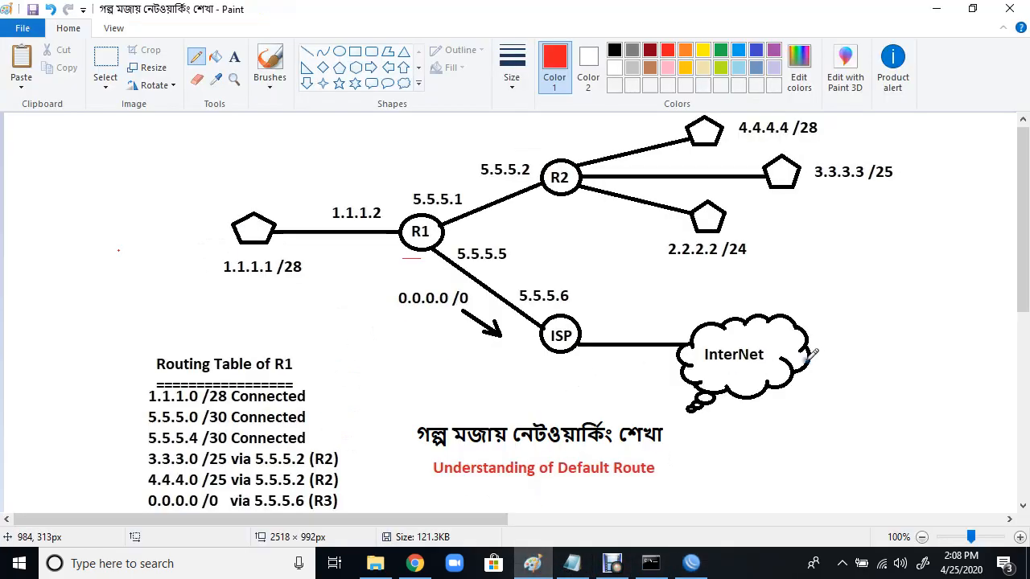
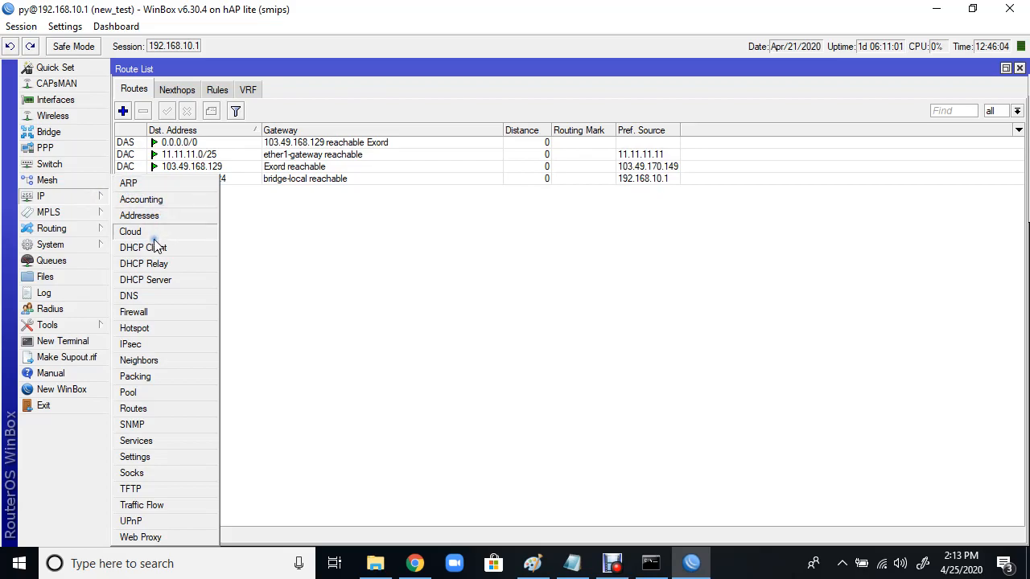
# Step: Start a new 0.0.0.0/0 route and look up the gateway address in the ARP table
pyautogui.click(365, 273)
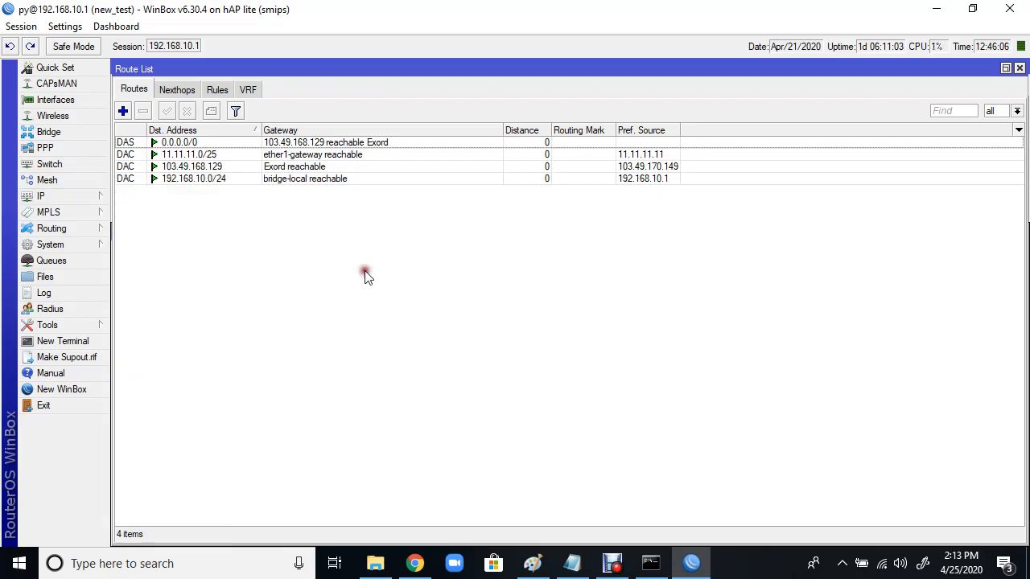
pyautogui.click(124, 111)
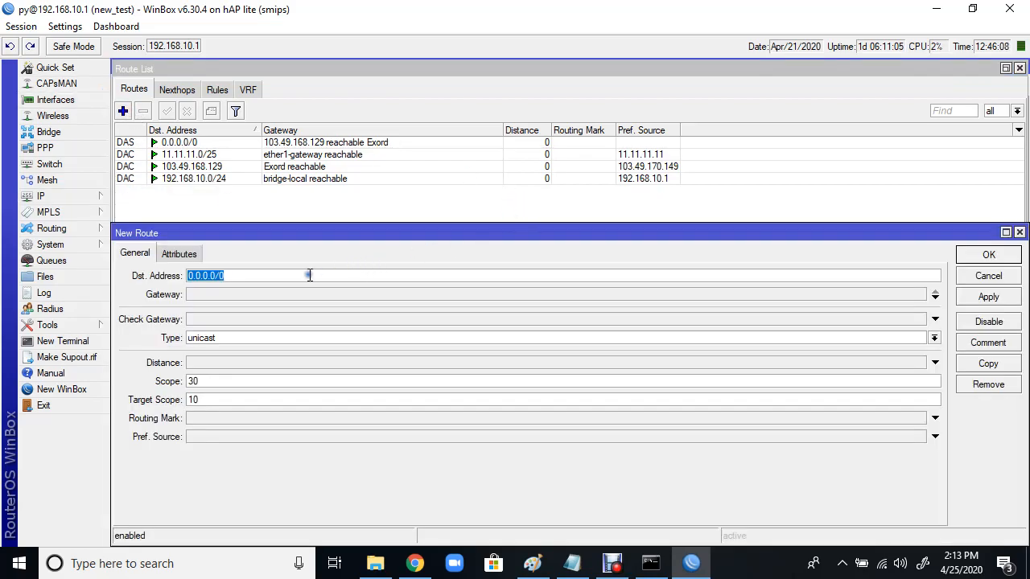
pyautogui.click(230, 276)
pyautogui.click(204, 294)
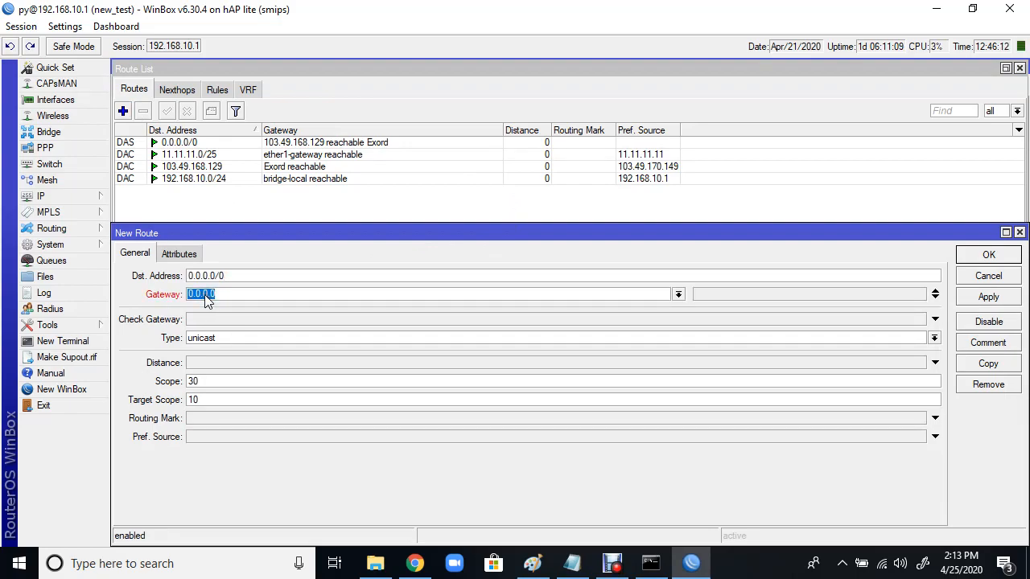
pyautogui.write('192')
pyautogui.click(90, 198)
pyautogui.click(128, 183)
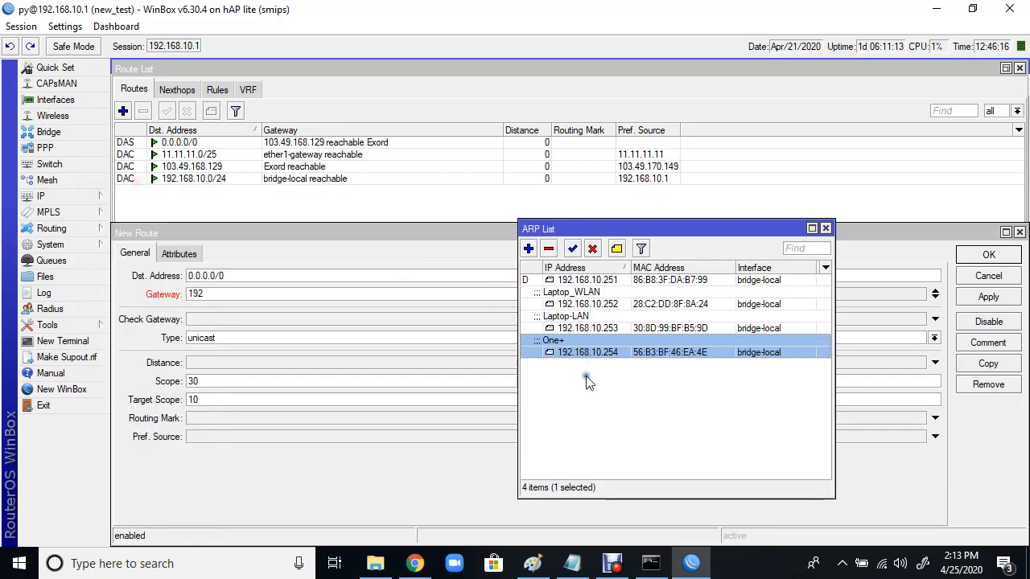
pyautogui.click(826, 229)
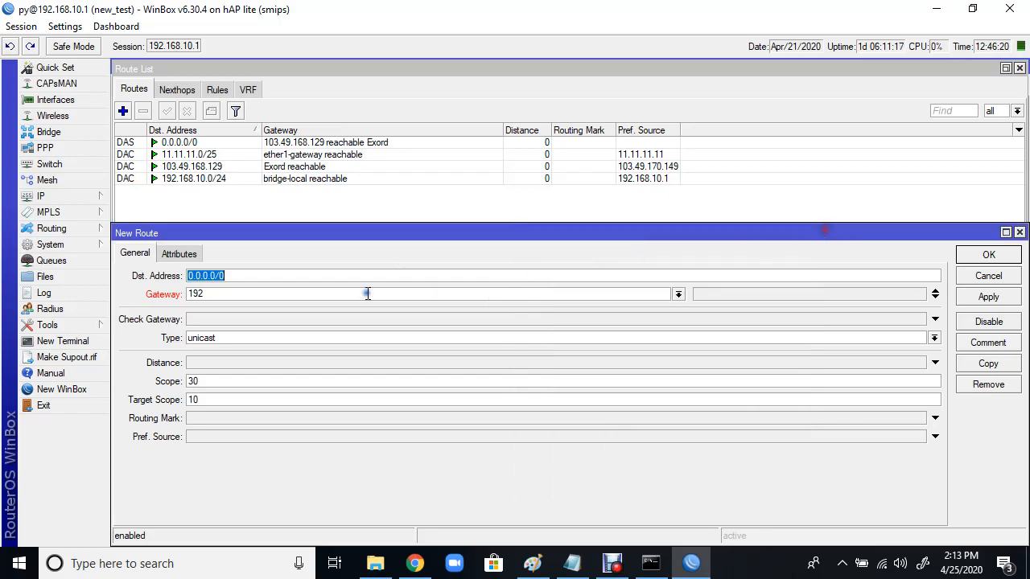
# Step: Set the route's gateway to 192.168.10.251 with ping gateway check and save it
pyautogui.click(255, 298)
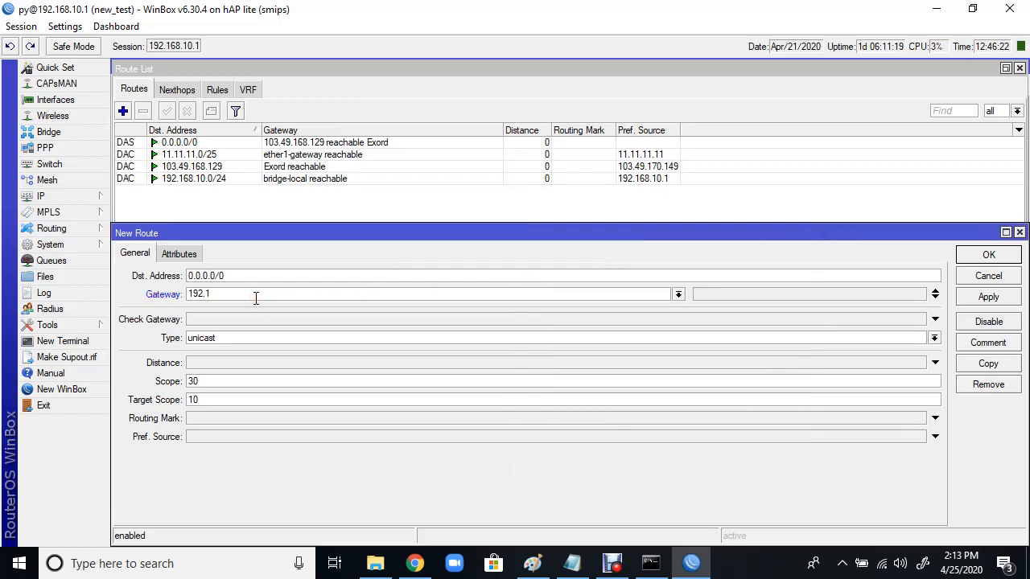
pyautogui.write('.168.10.251')
pyautogui.click(934, 319)
pyautogui.click(988, 297)
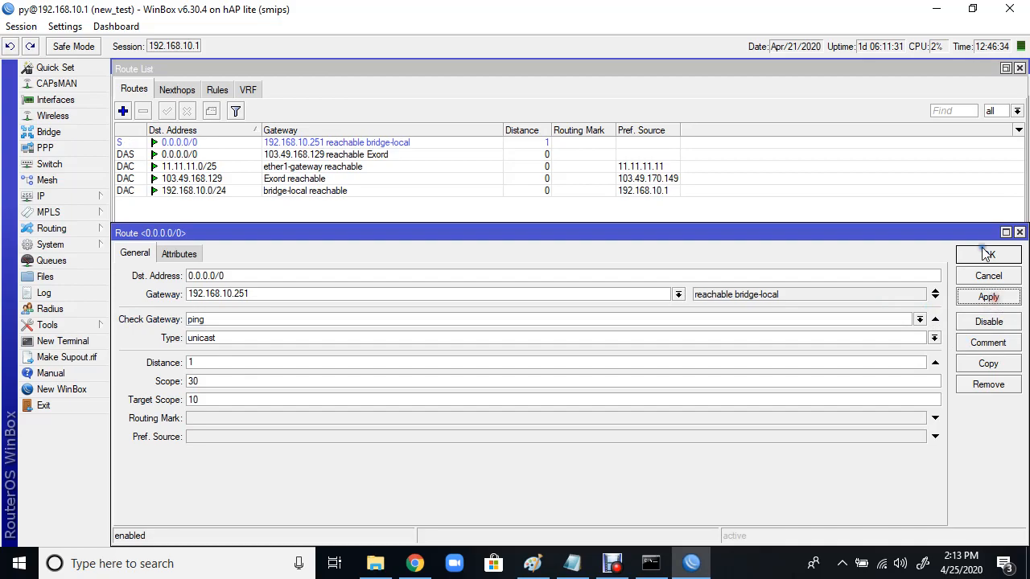
pyautogui.click(988, 255)
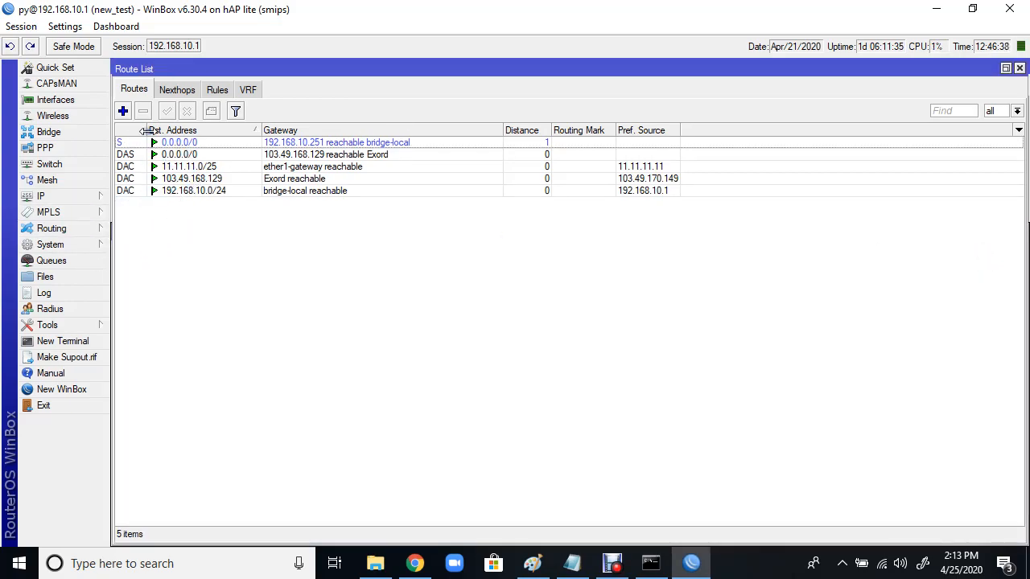
# Step: Add a 0.0.0.0/0 route via 192.168.10.254 with ping check and distance 10
pyautogui.click(123, 111)
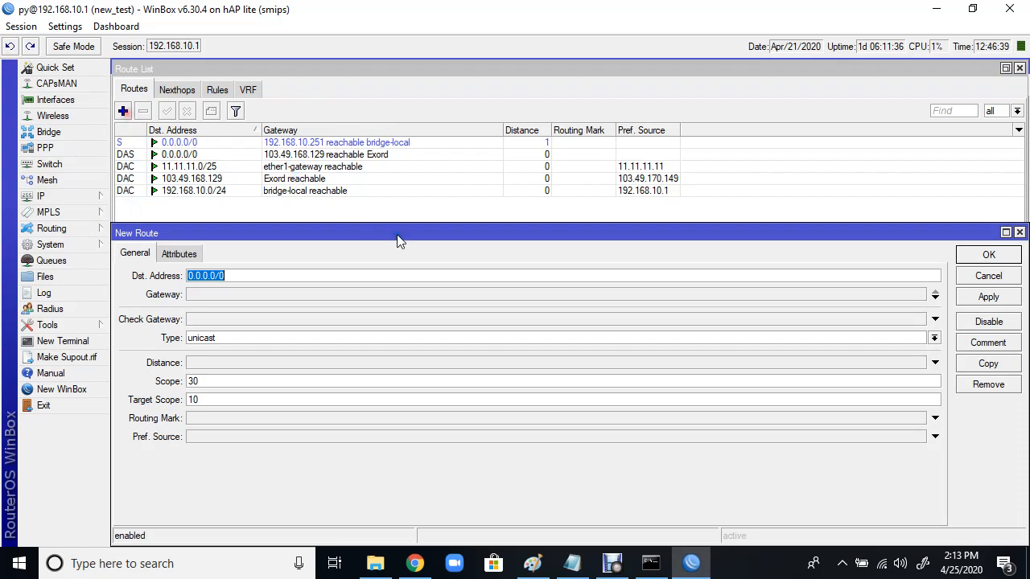
pyautogui.click(217, 276)
pyautogui.click(224, 299)
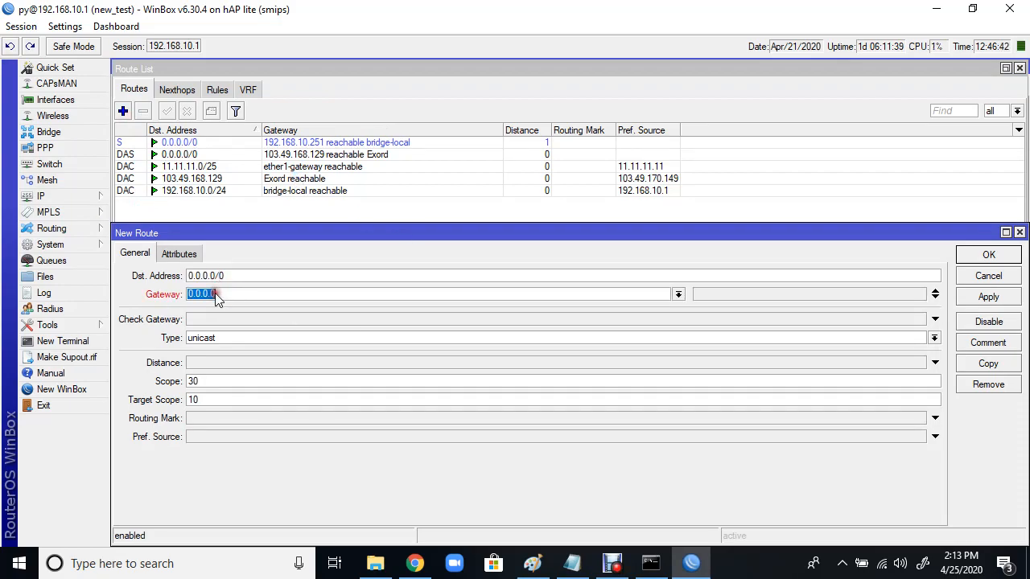
pyautogui.write('192.168.10.254')
pyautogui.click(217, 319)
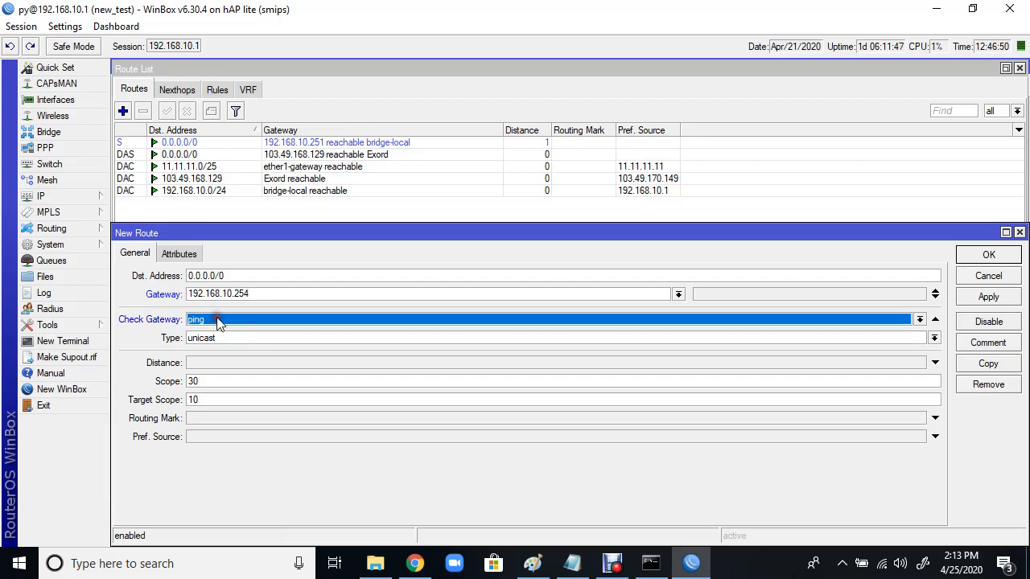
pyautogui.click(218, 362)
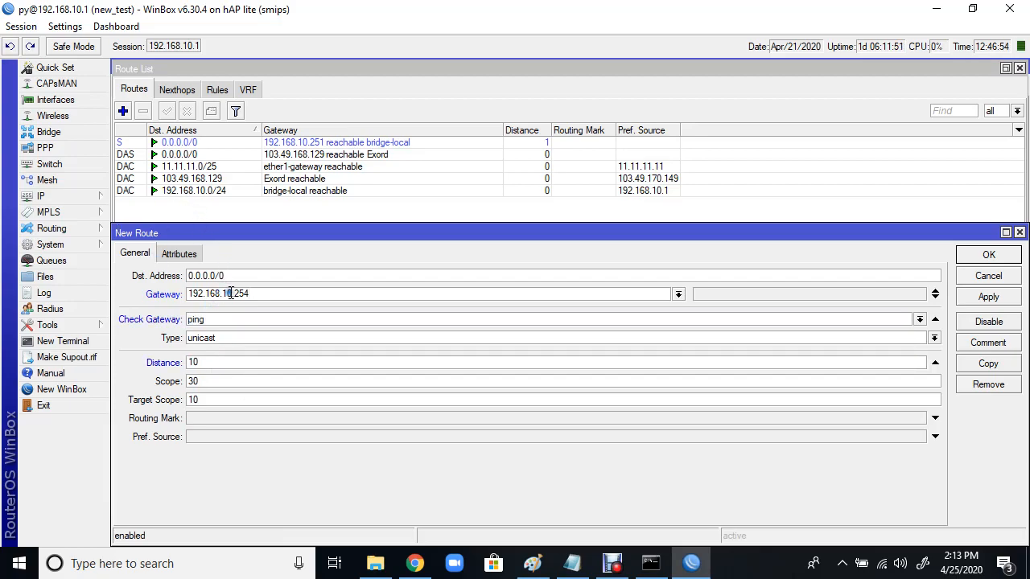
pyautogui.click(981, 298)
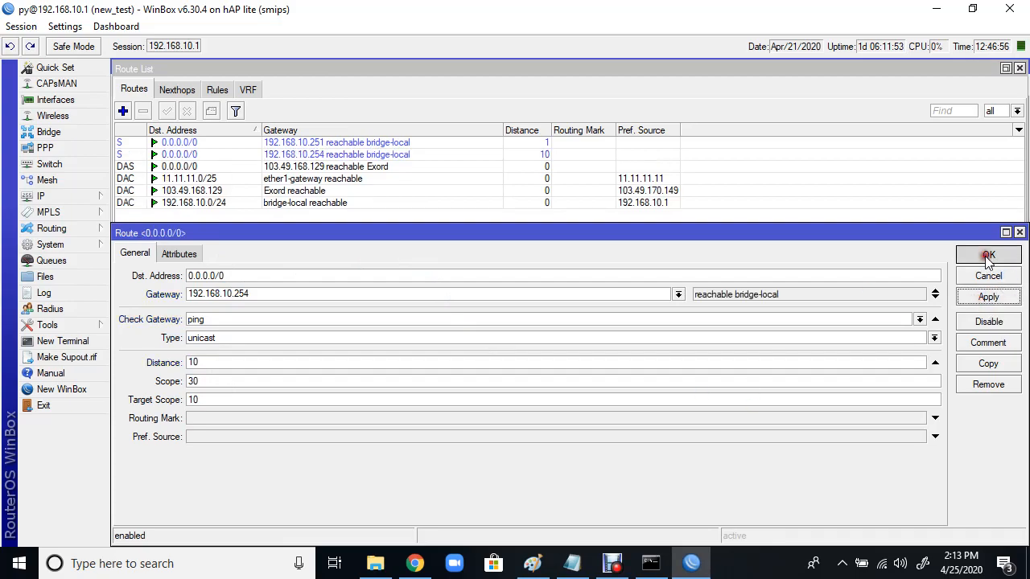
pyautogui.click(985, 254)
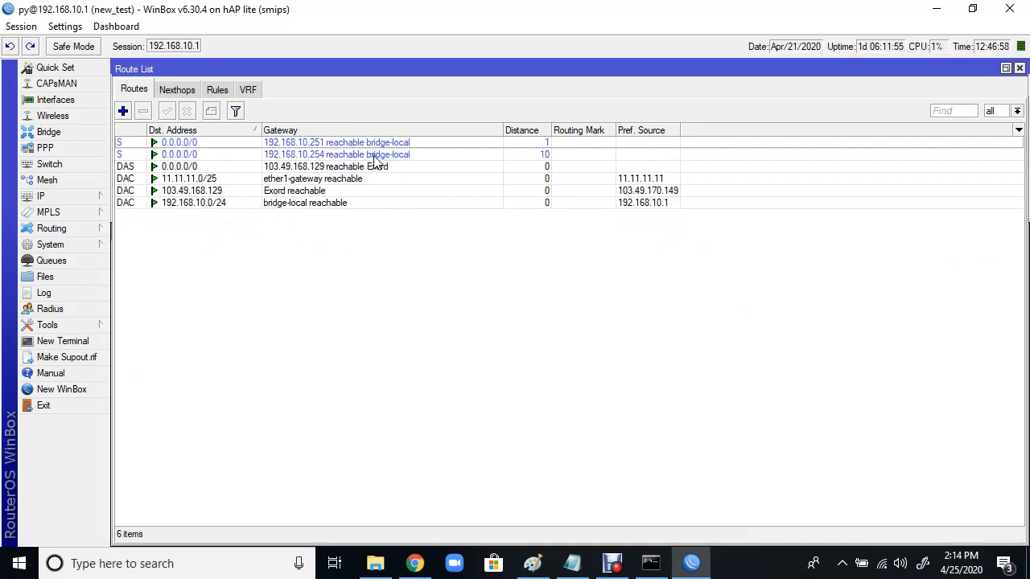
# Step: Compare the default routes via 192.168.10.251, 192.168.10.254 and Exord in the Route List
pyautogui.click(370, 155)
pyautogui.click(374, 142)
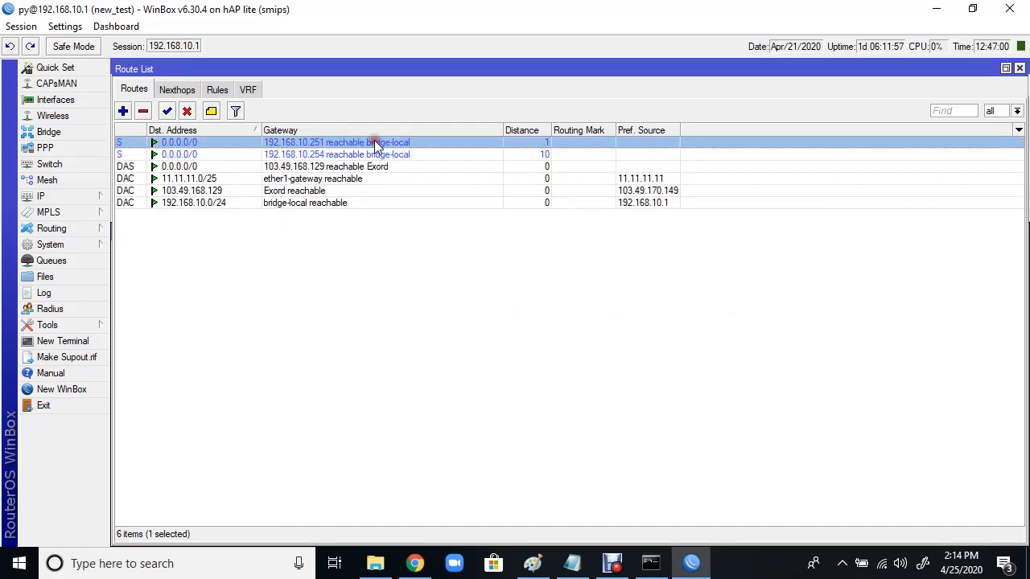
pyautogui.click(329, 155)
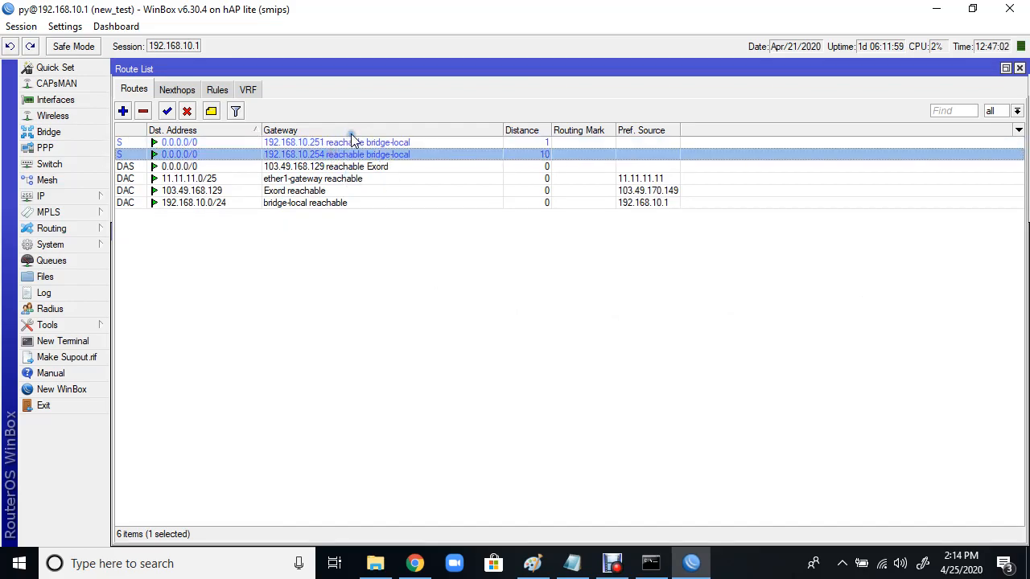
pyautogui.click(348, 143)
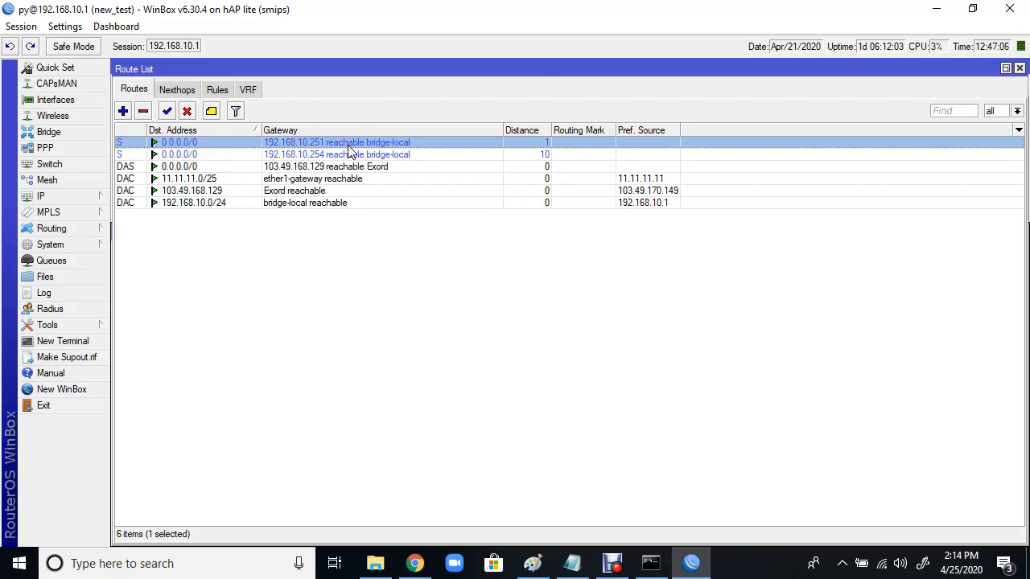
pyautogui.click(189, 166)
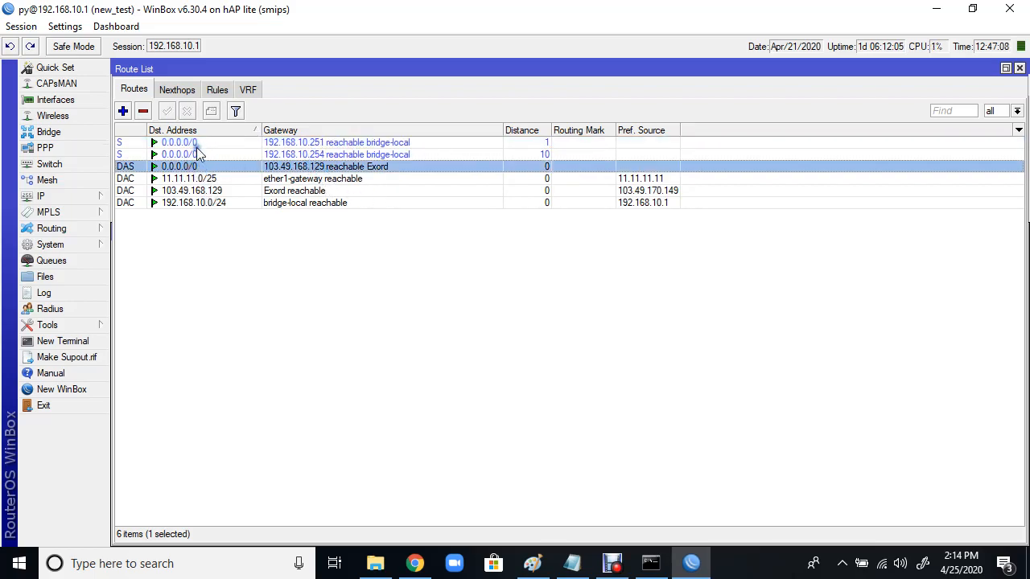
# Step: Disable the Exord PPPoE client in the Interface List
pyautogui.click(58, 99)
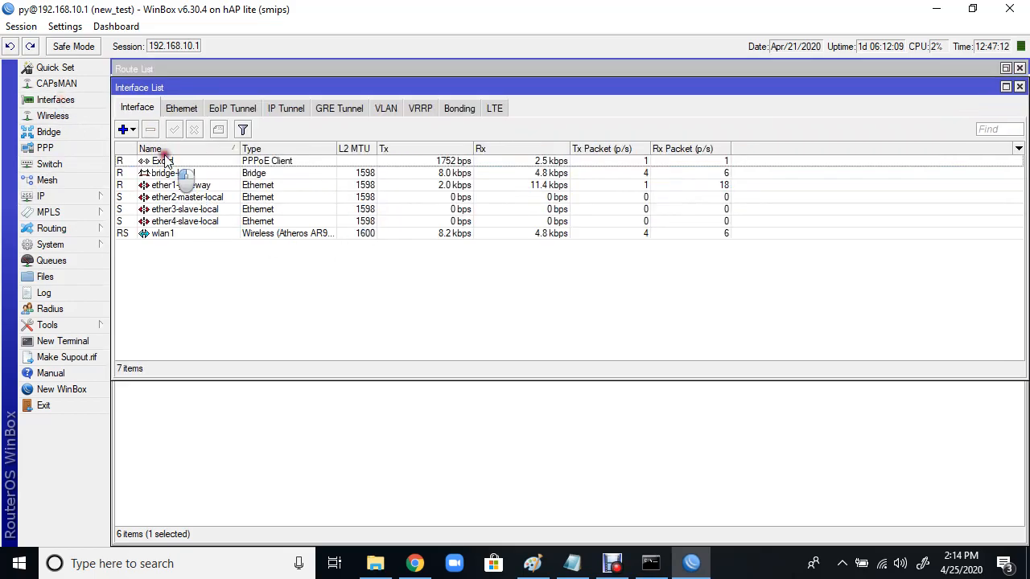
pyautogui.click(167, 163)
pyautogui.click(194, 130)
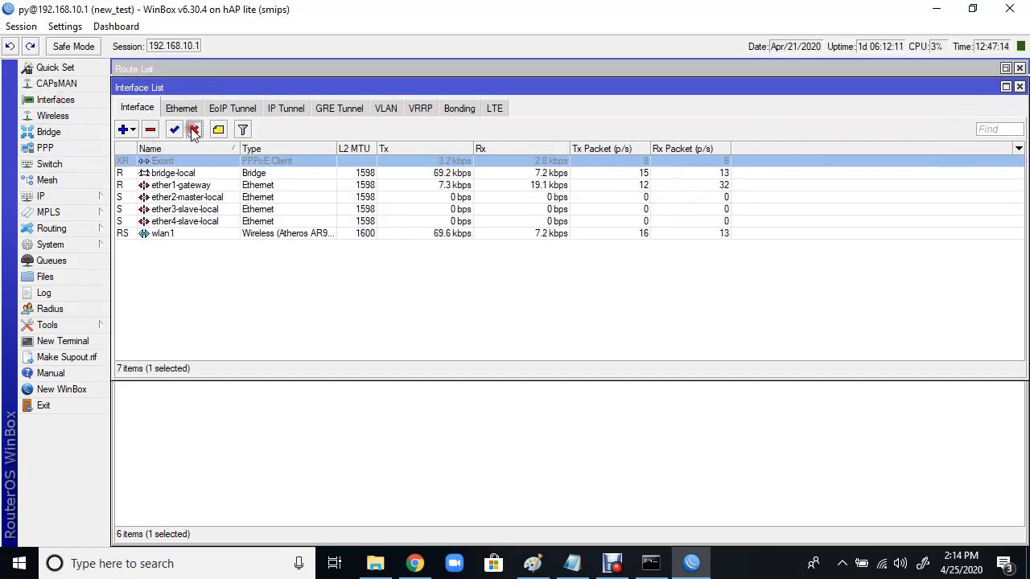
pyautogui.click(1019, 86)
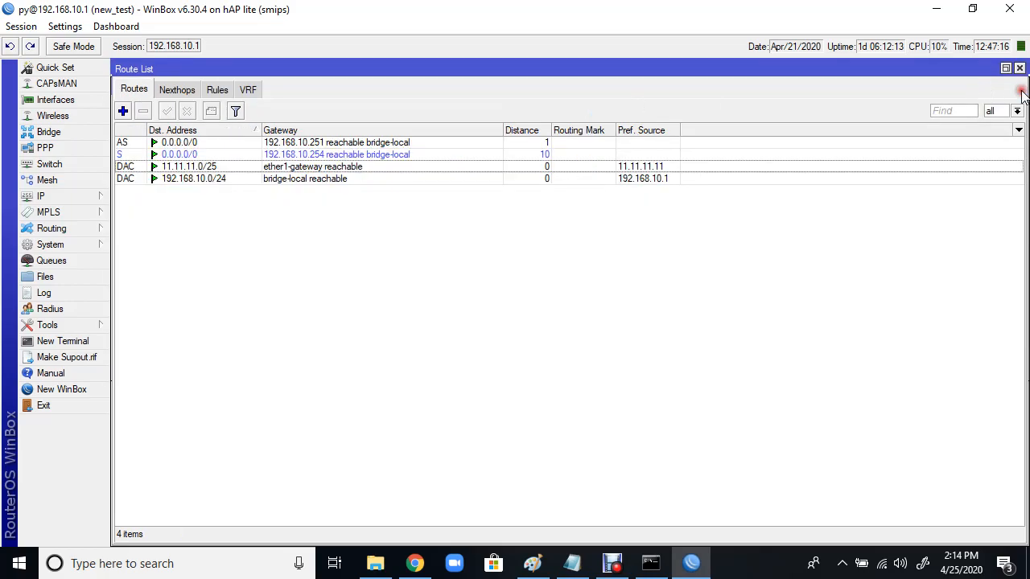
# Step: Clear the ping Check Gateway setting on the 0.0.0.0/0 route via 192.168.10.251
pyautogui.click(173, 142)
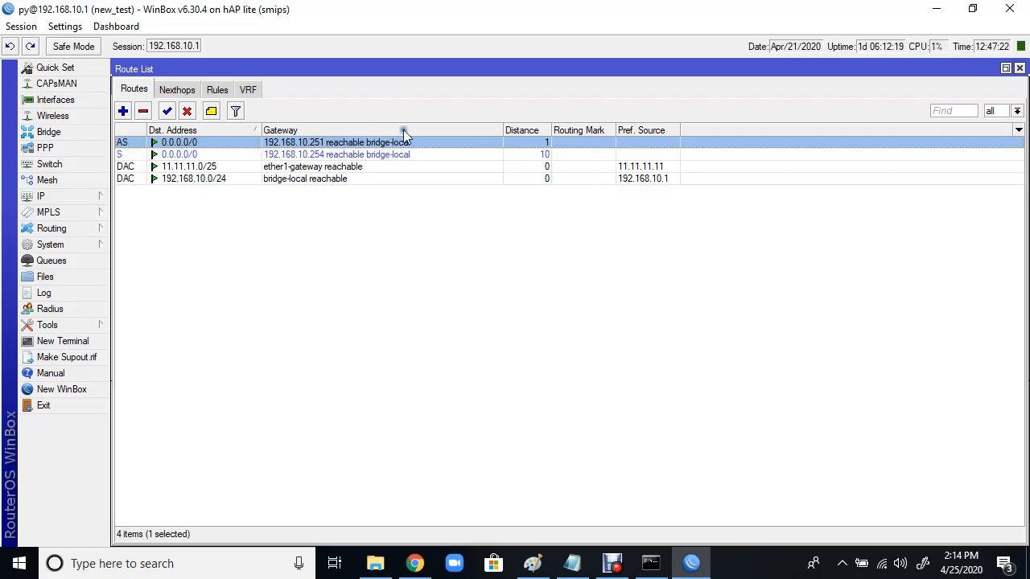
pyautogui.click(547, 155)
pyautogui.click(543, 146)
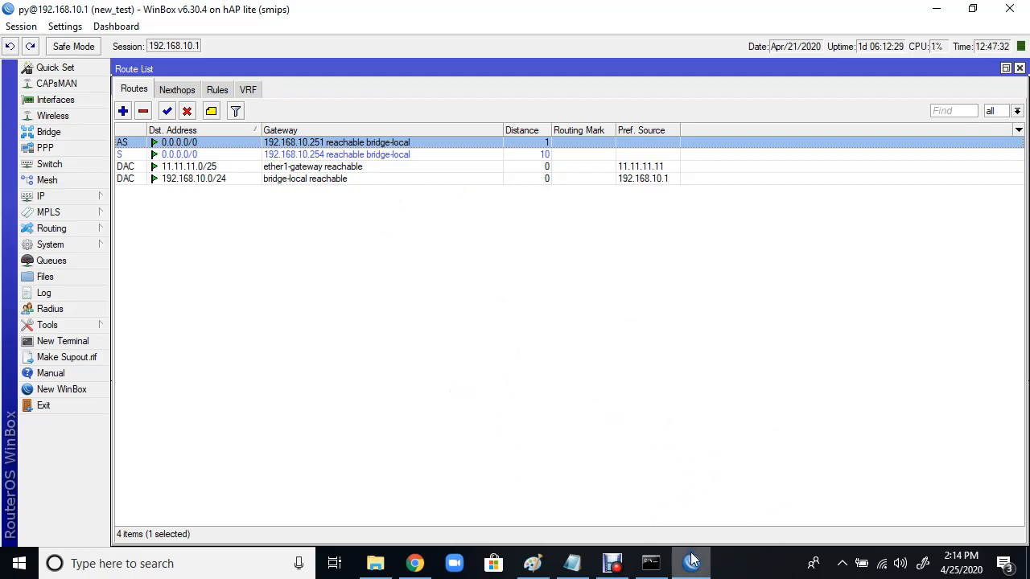
pyautogui.doubleClick(419, 145)
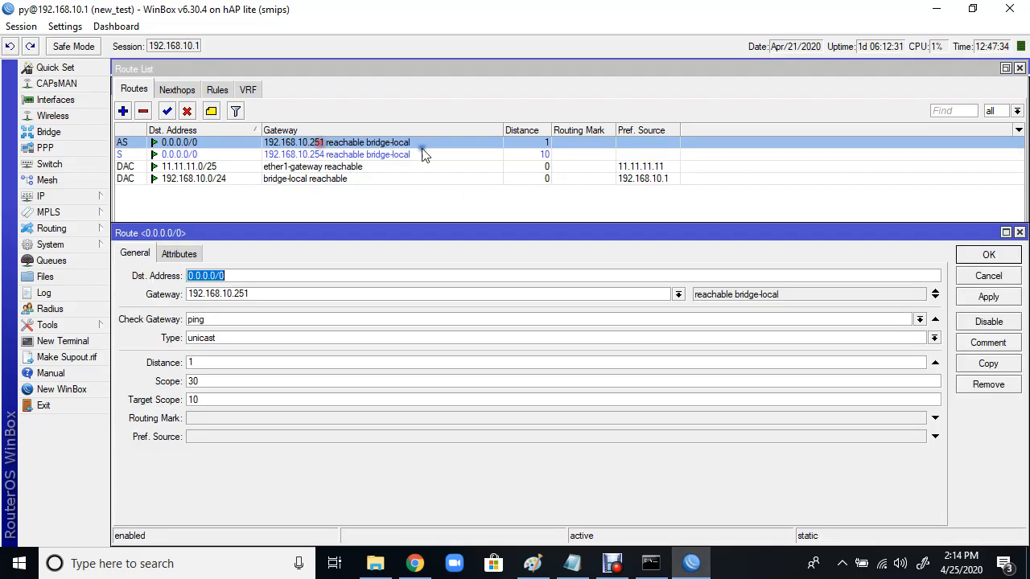
pyautogui.click(935, 320)
pyautogui.click(1004, 297)
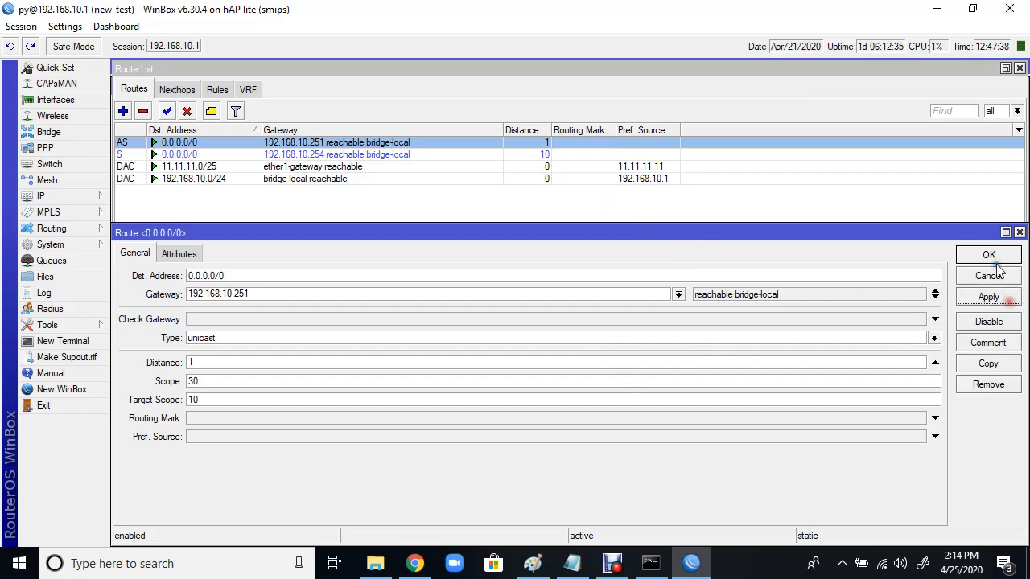
pyautogui.click(991, 255)
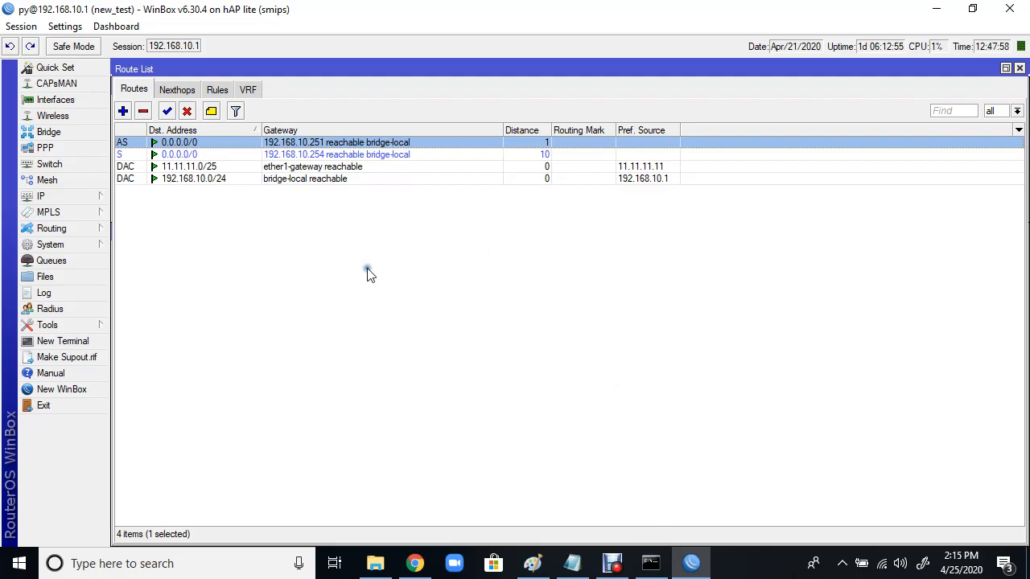
# Step: Check the ARP table, then change the primary default route's gateway to 192.168.10.254
pyautogui.click(48, 196)
pyautogui.click(137, 180)
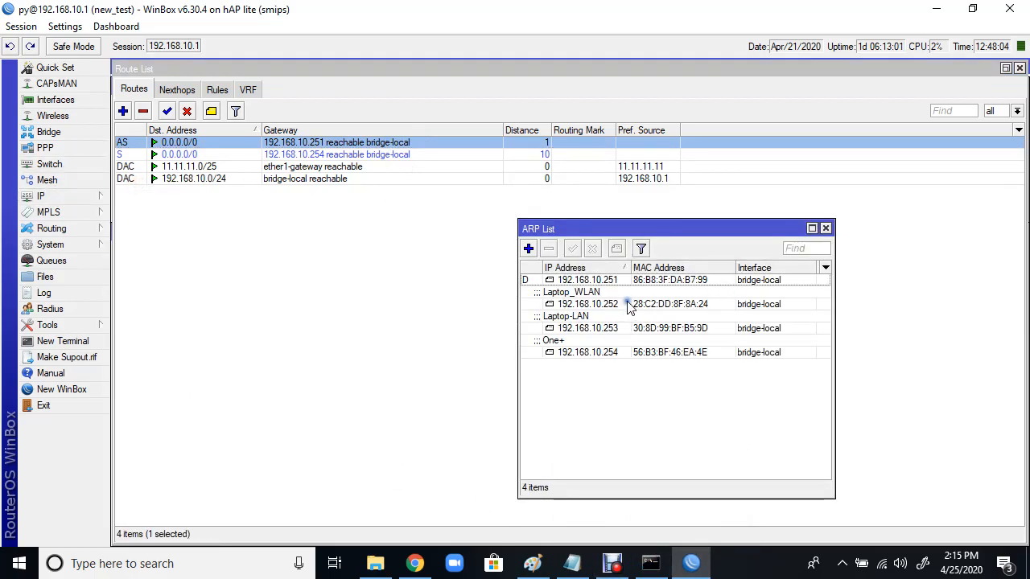
pyautogui.click(595, 329)
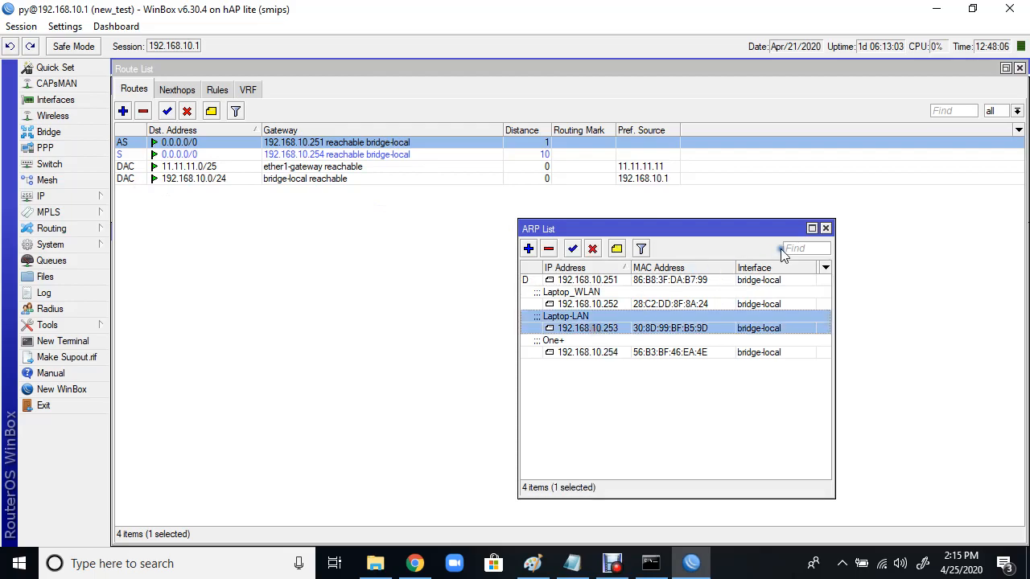
pyautogui.click(825, 229)
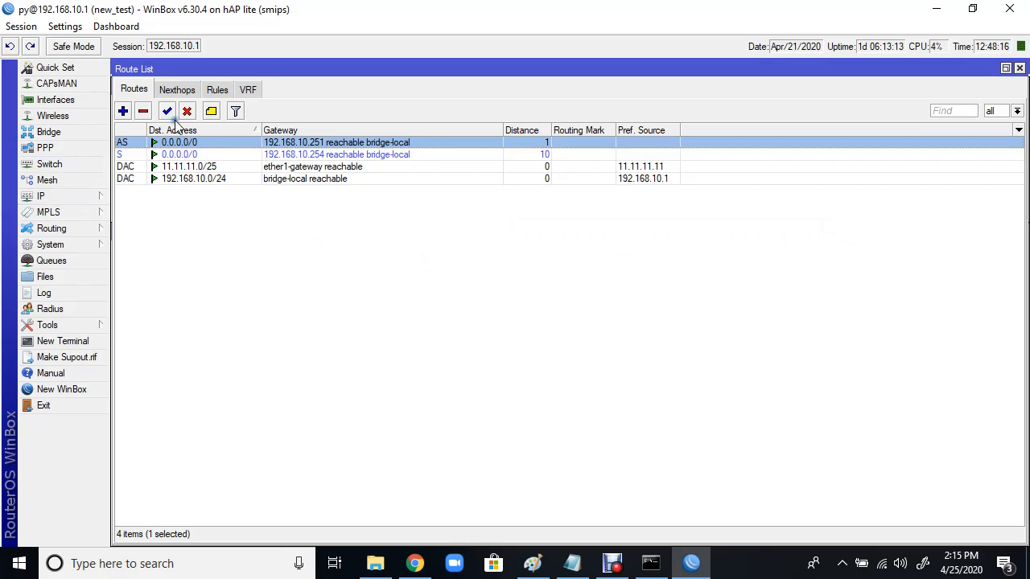
pyautogui.doubleClick(288, 142)
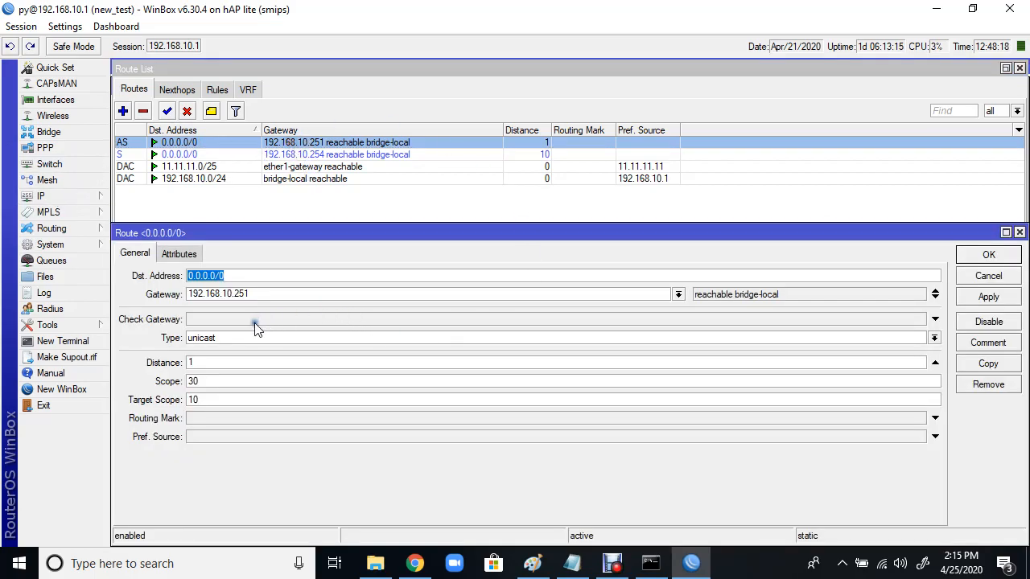
pyautogui.click(264, 295)
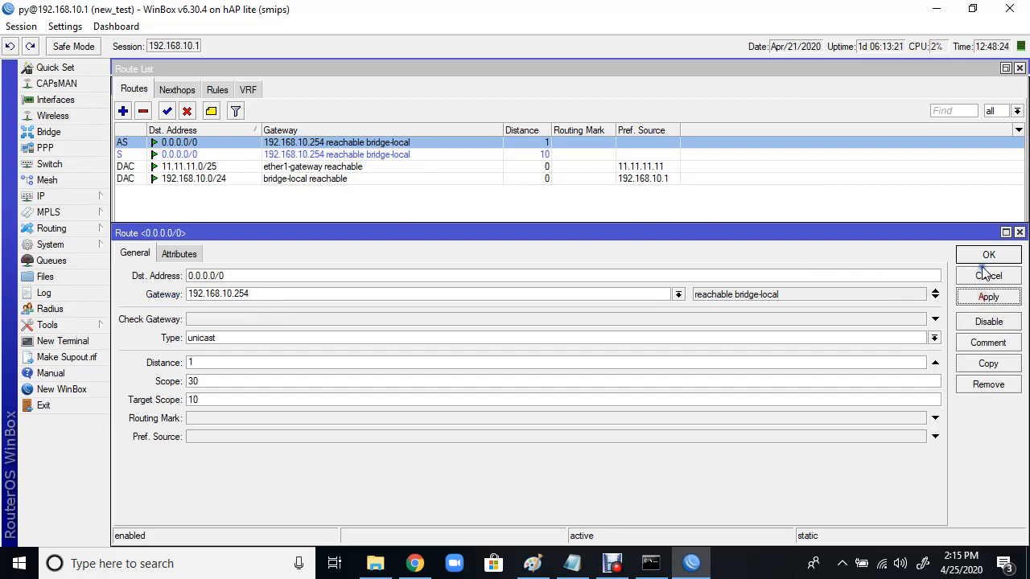
pyautogui.click(986, 256)
# Step: Change the distance-10 backup default route's gateway to 192.168.10.252
pyautogui.doubleClick(337, 154)
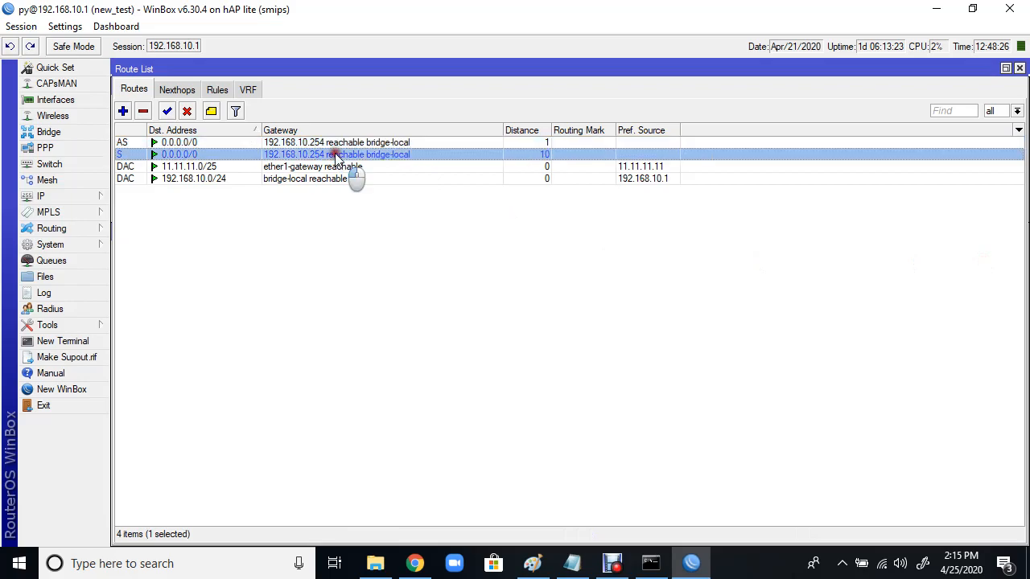
pyautogui.click(274, 293)
pyautogui.press('BackSpace')
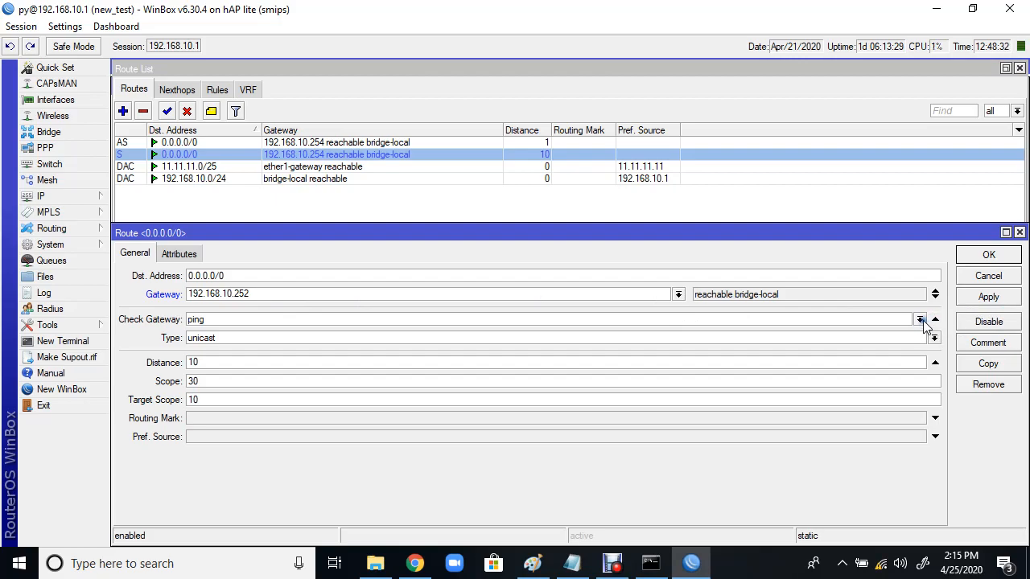
pyautogui.click(934, 319)
pyautogui.click(988, 297)
pyautogui.click(988, 255)
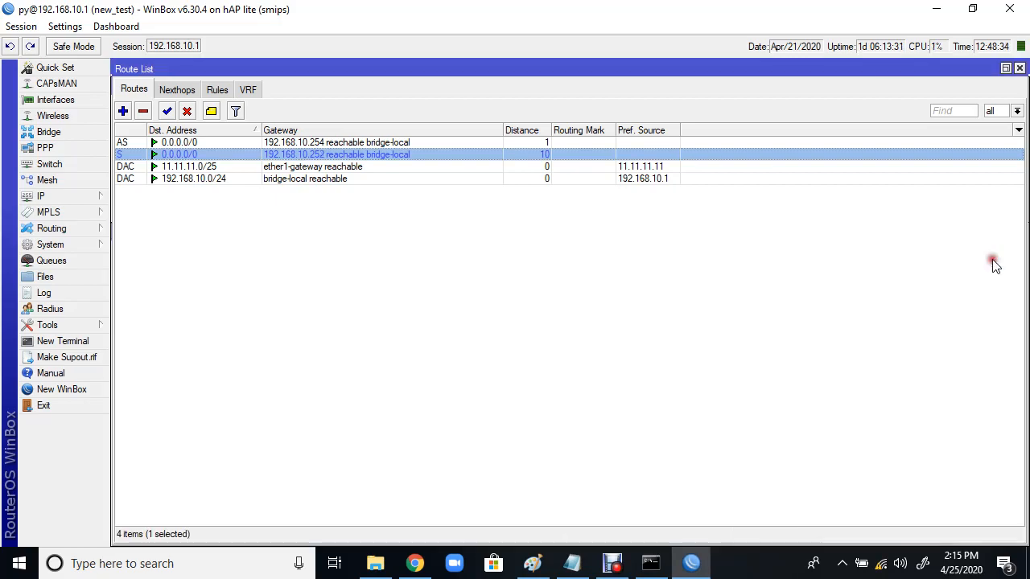
pyautogui.click(326, 143)
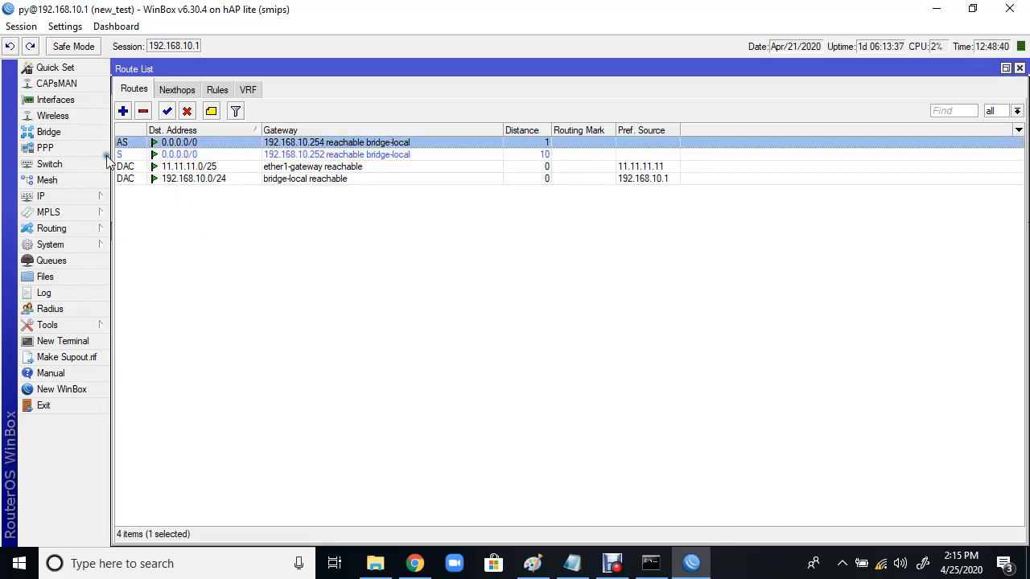
# Step: Find the One+ entry at 192.168.10.254 in the ARP List and open a New Terminal
pyautogui.click(83, 193)
pyautogui.click(129, 183)
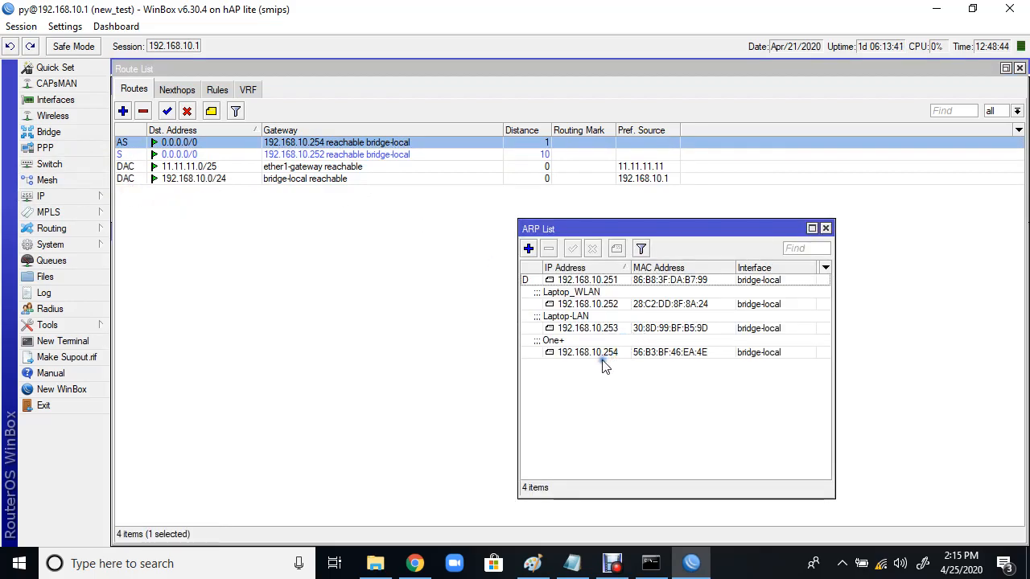
pyautogui.click(602, 353)
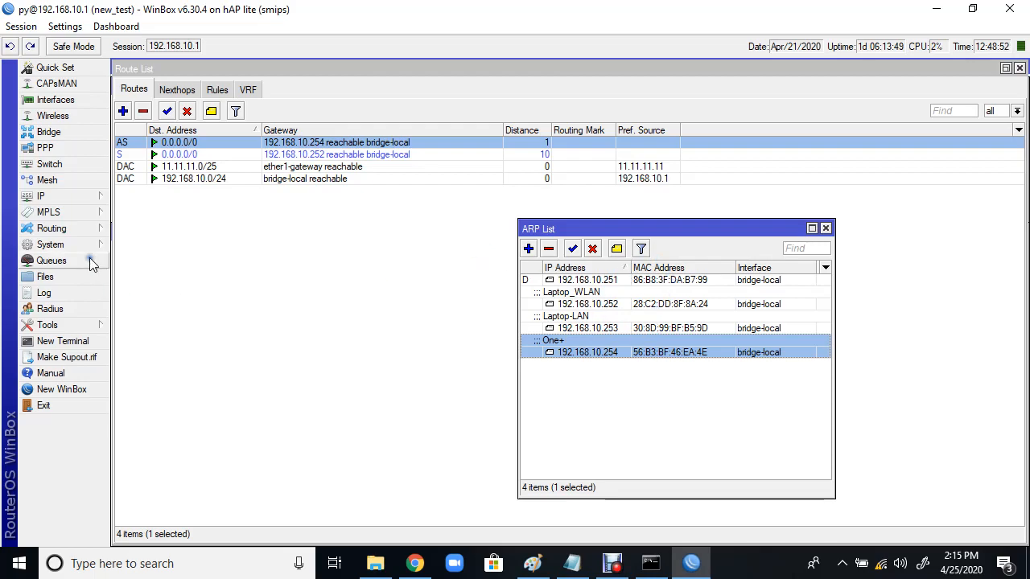
pyautogui.click(64, 342)
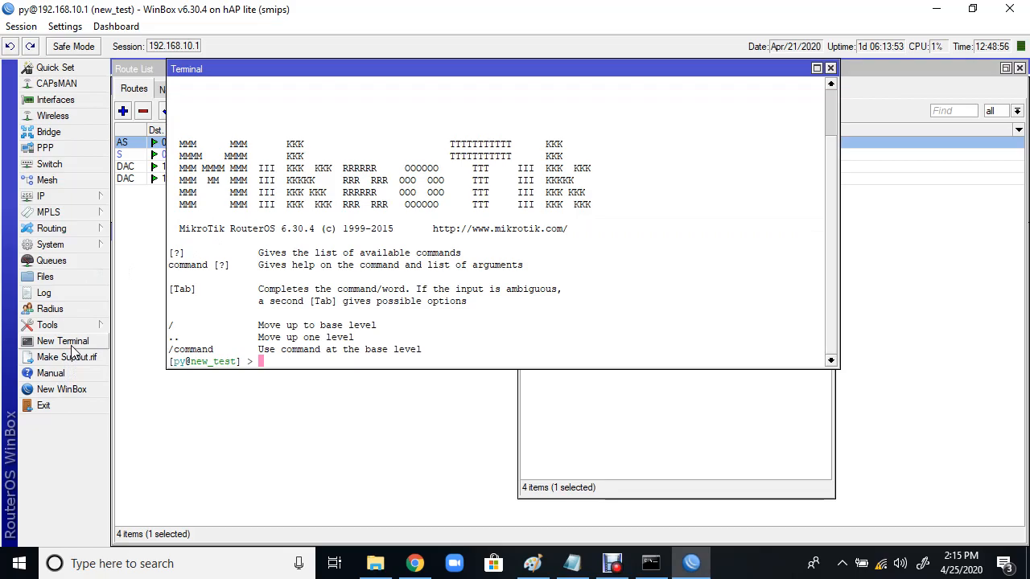
# Step: Run ping 192.168.10.254 in the router terminal, stop after two replies, and close it
pyautogui.write('ping 192.168.10.254')
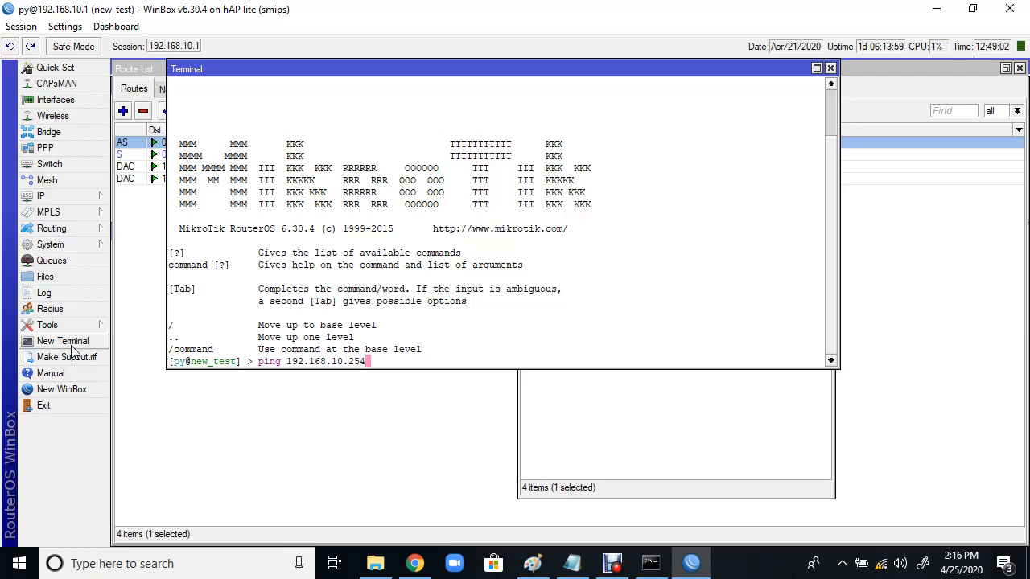
pyautogui.press('Return')
pyautogui.hotkey('ctrl', 'c')
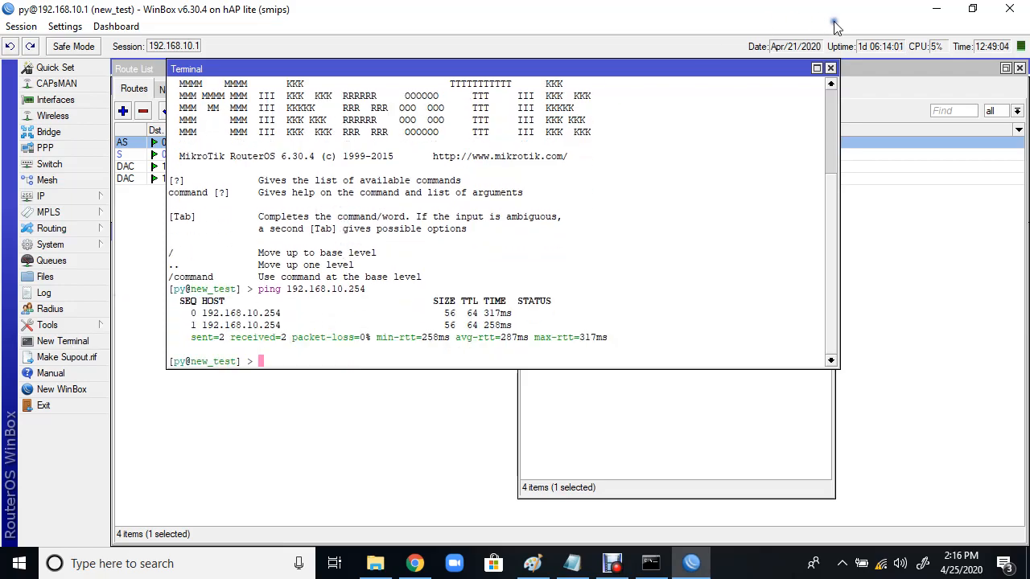
pyautogui.click(830, 68)
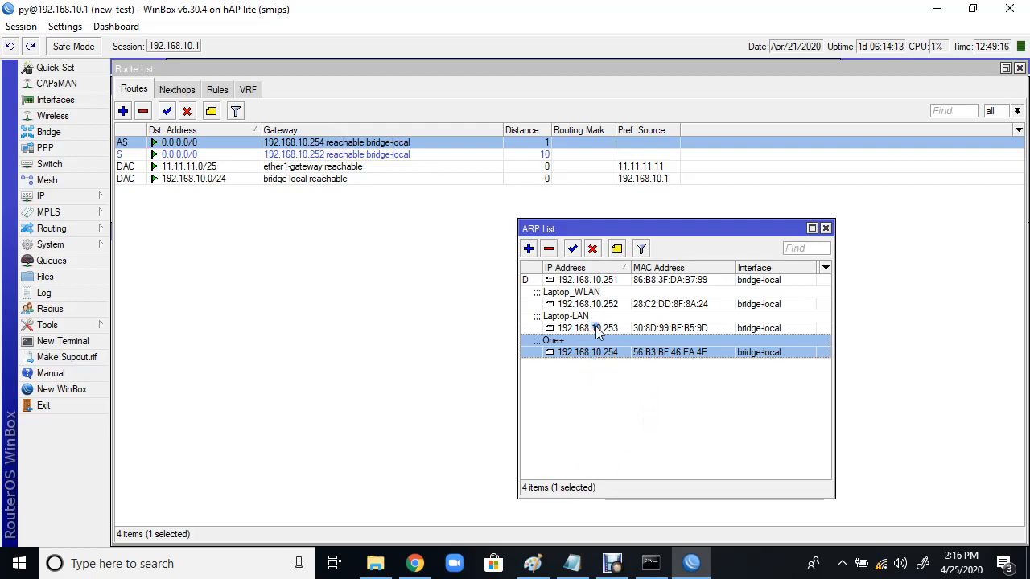
# Step: Run ping 192.168.10.254 in a new terminal and move it aside to view the Route List
pyautogui.click(616, 392)
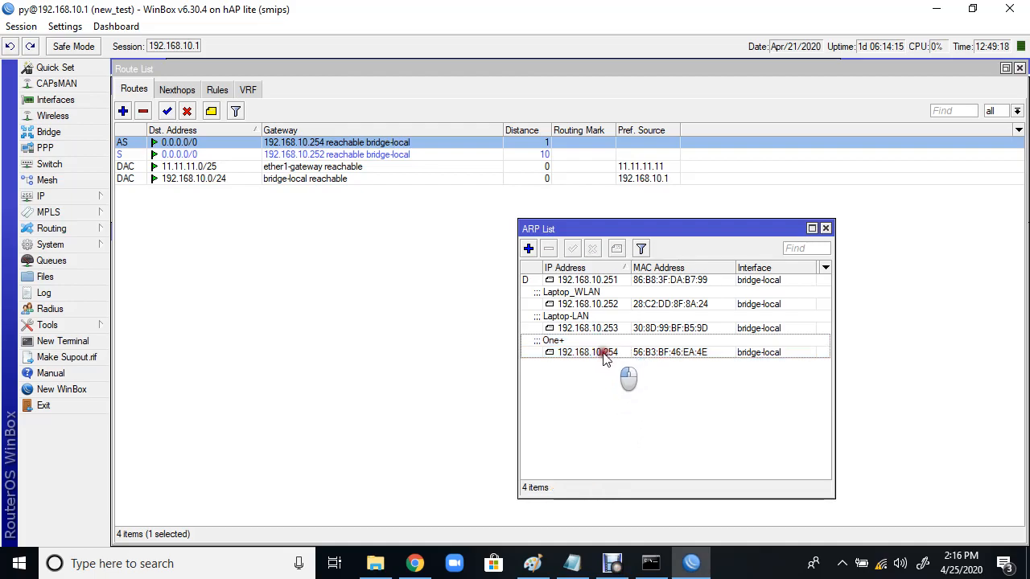
pyautogui.click(560, 342)
pyautogui.click(410, 333)
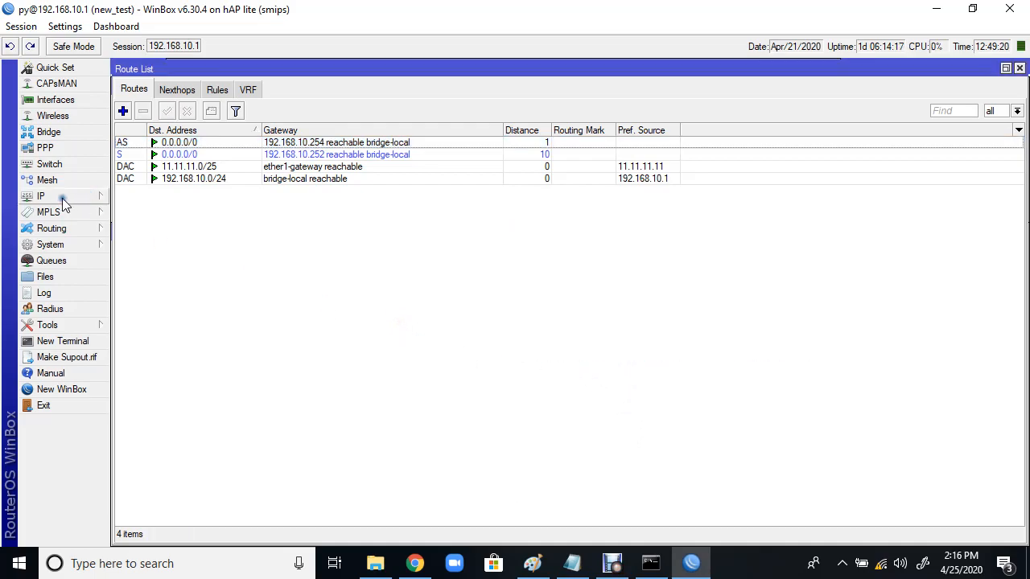
pyautogui.click(63, 341)
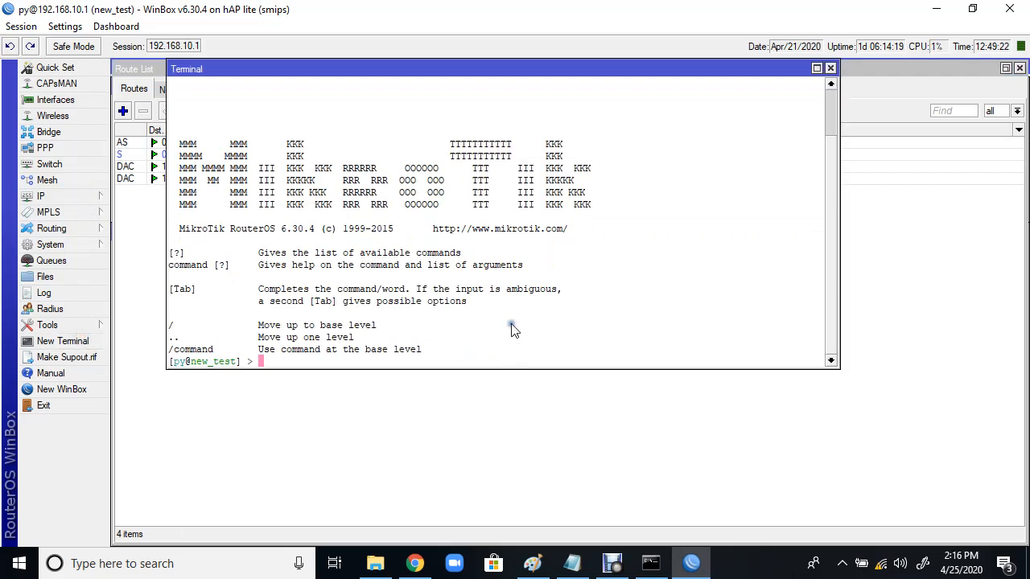
pyautogui.write('ping 192.168.10.254')
pyautogui.press('Return')
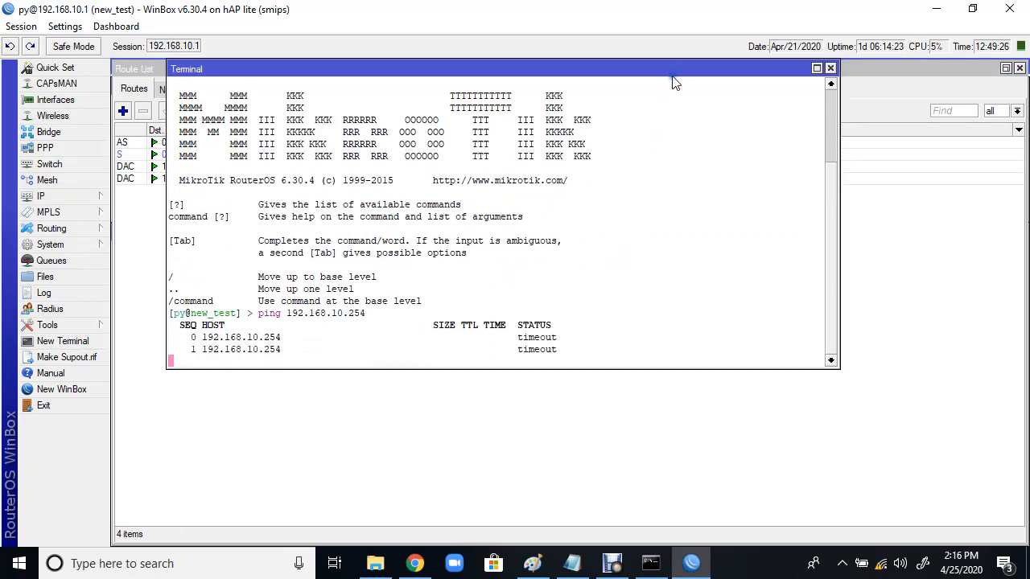
pyautogui.moveTo(669, 71); pyautogui.dragTo(729, 219)
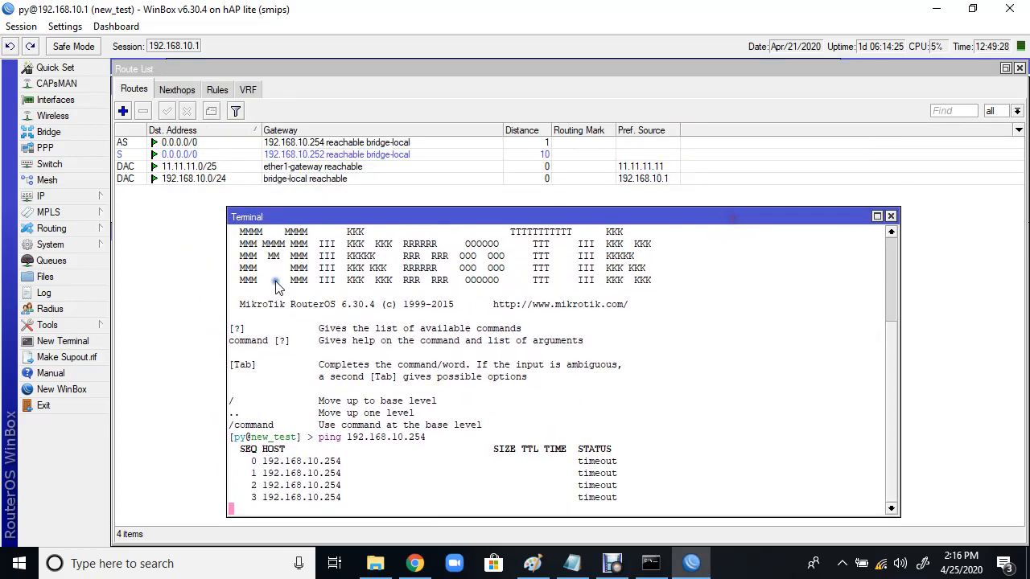
pyautogui.click(215, 293)
# Step: Review the active and static flags on the default routes via 192.168.10.254 and 192.168.10.252
pyautogui.click(337, 142)
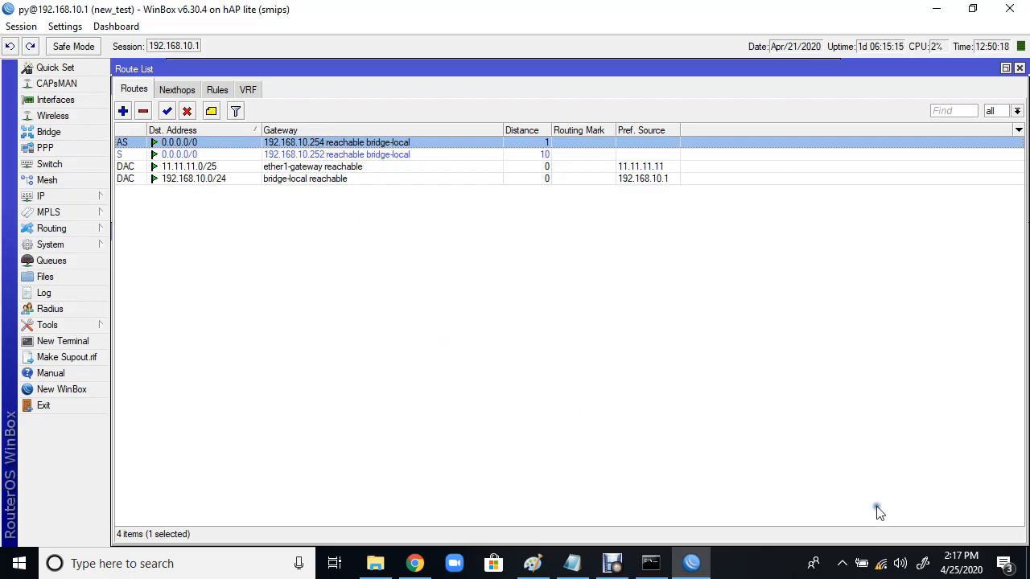
pyautogui.moveTo(968, 568)
pyautogui.moveTo(128, 153)
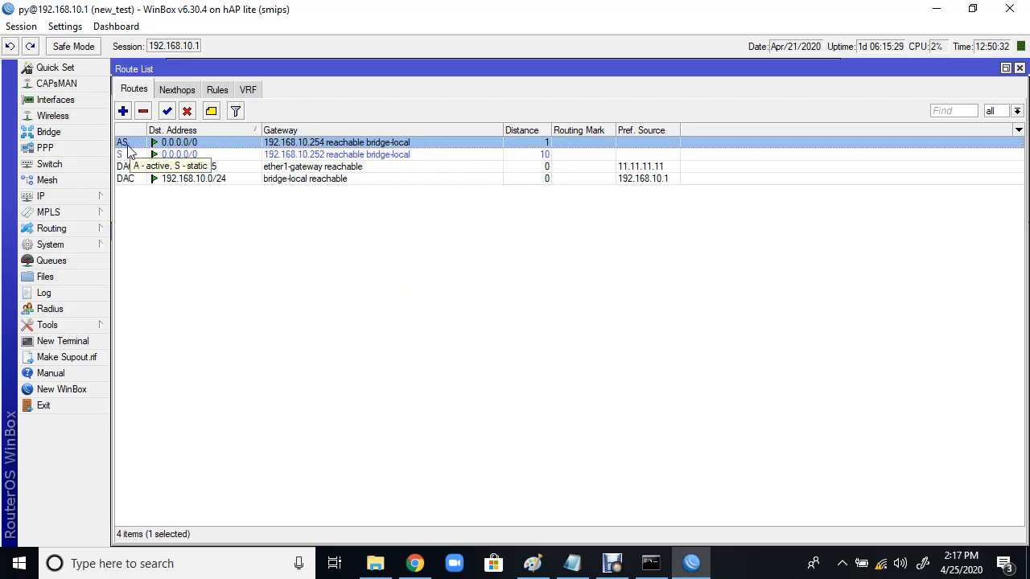
# Step: Ping 8.8.8.8 from the laptop's Command Prompt, then restart it as 'ping 8.8.8.8 -t'
pyautogui.click(647, 565)
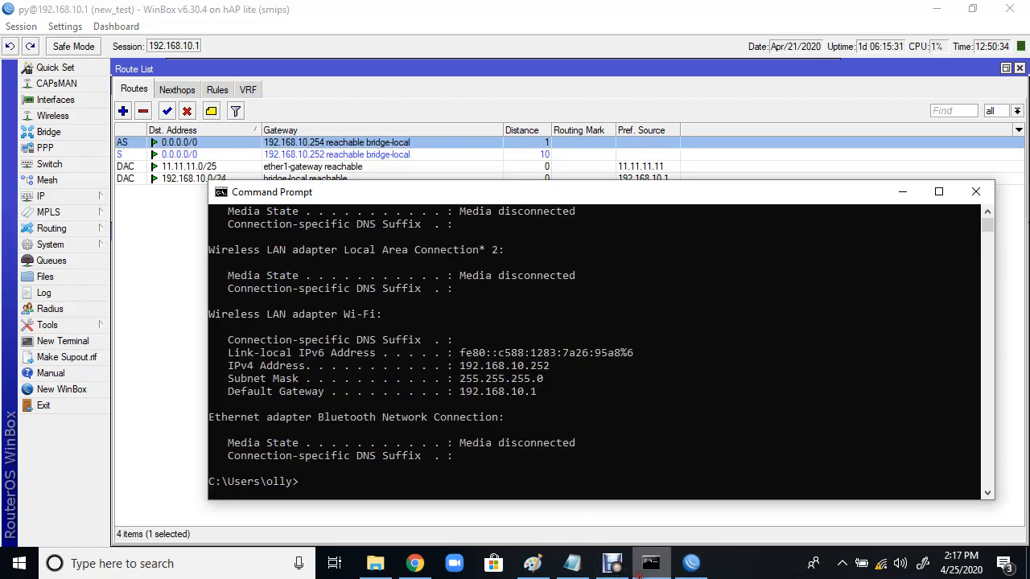
pyautogui.write('ping')
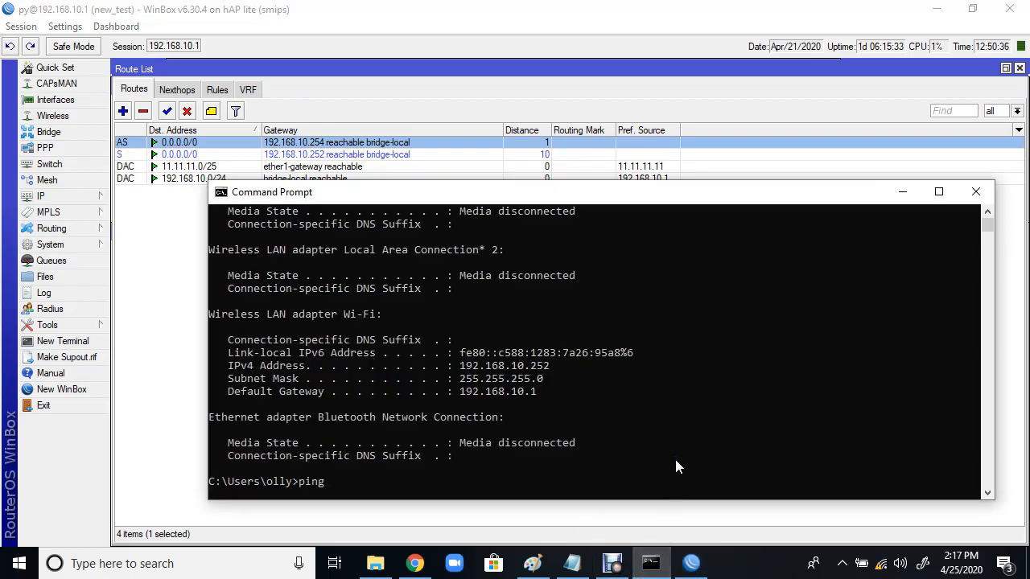
pyautogui.write(' 8.8.8.8')
pyautogui.press('Return')
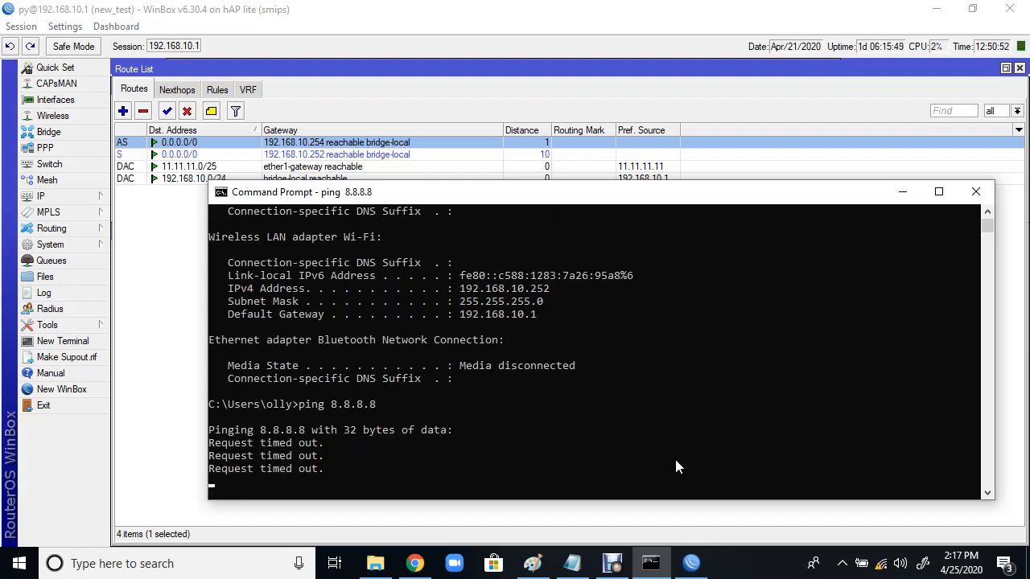
pyautogui.hotkey('ctrl', 'c')
pyautogui.press('Up')
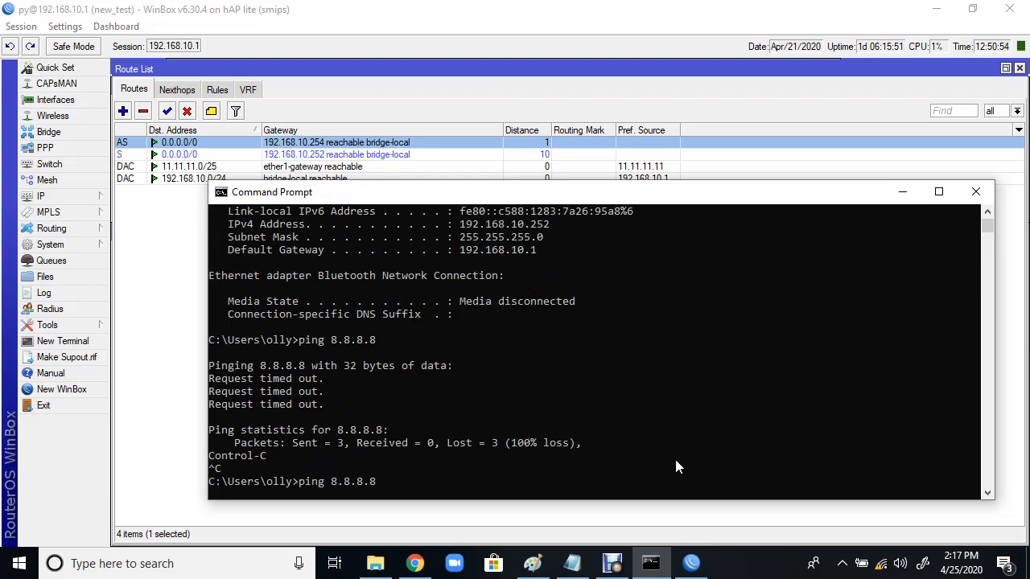
pyautogui.write('-t')
pyautogui.press('Return')
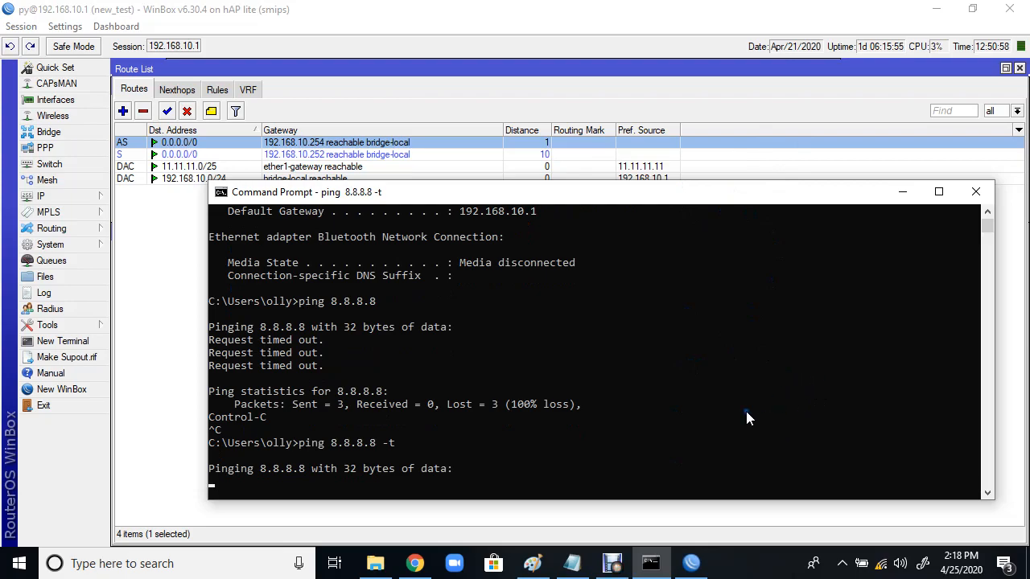
pyautogui.click(152, 398)
# Step: Set Check Gateway to ping on the default route via 192.168.10.254, apply and close it
pyautogui.doubleClick(312, 145)
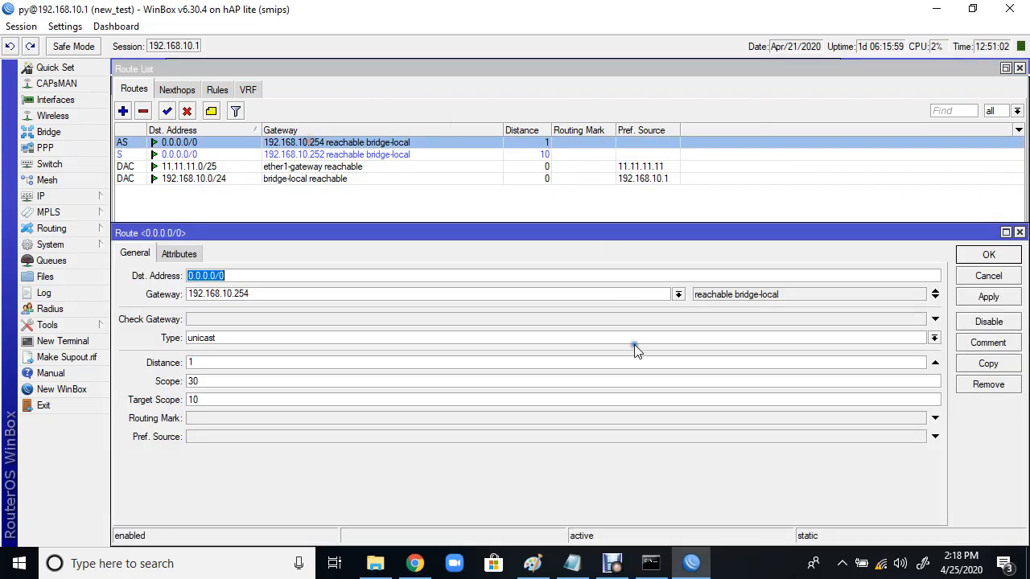
pyautogui.click(933, 320)
pyautogui.click(996, 298)
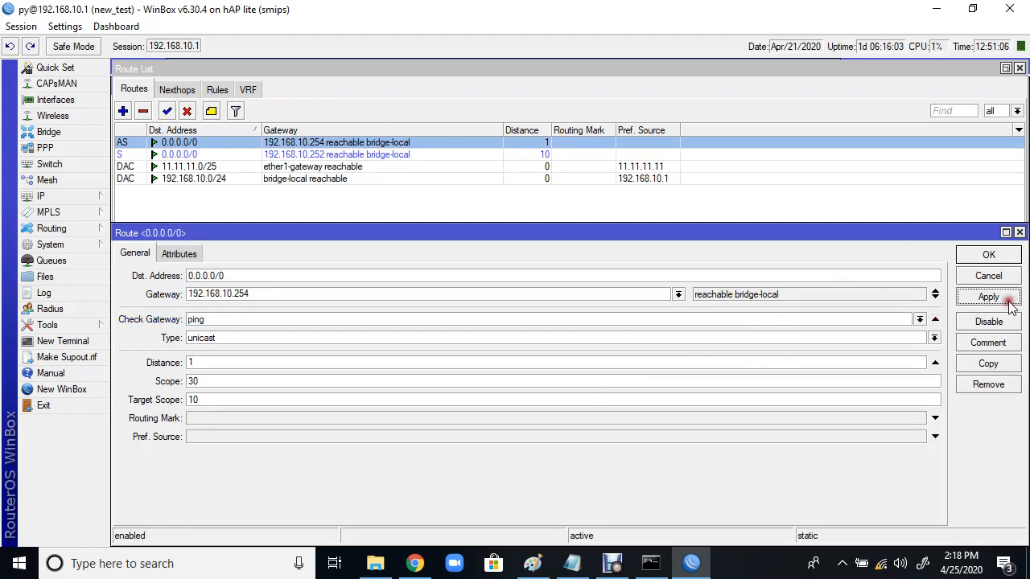
pyautogui.click(989, 254)
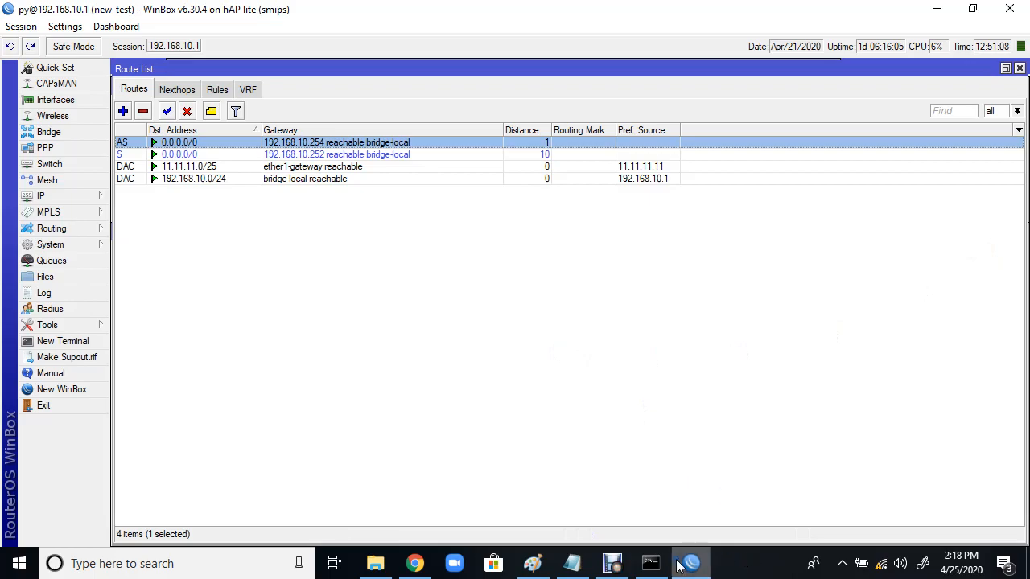
pyautogui.click(650, 563)
# Step: Select and inspect the backup route via 192.168.10.252 while watching the ping output
pyautogui.click(724, 416)
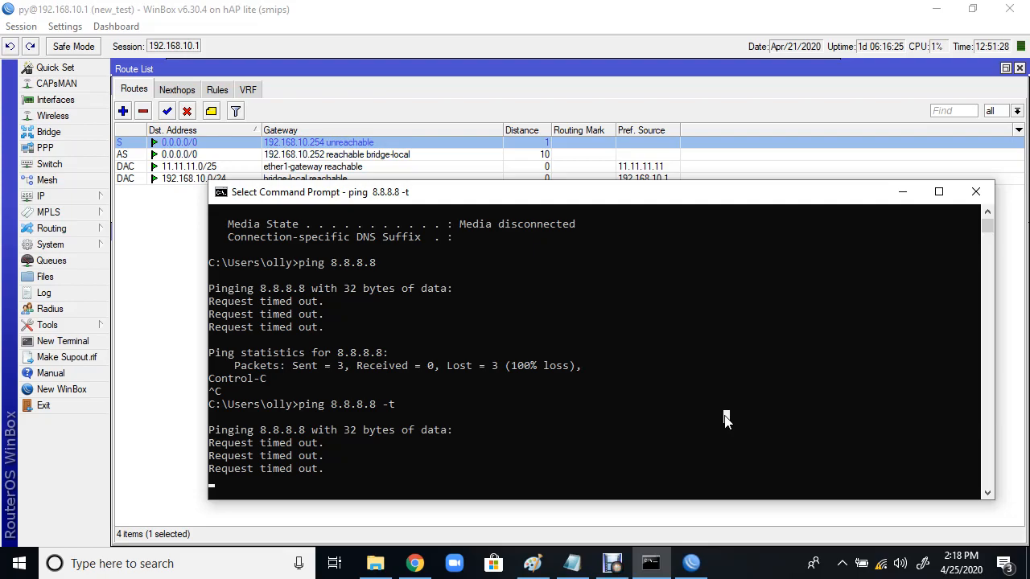
pyautogui.click(320, 160)
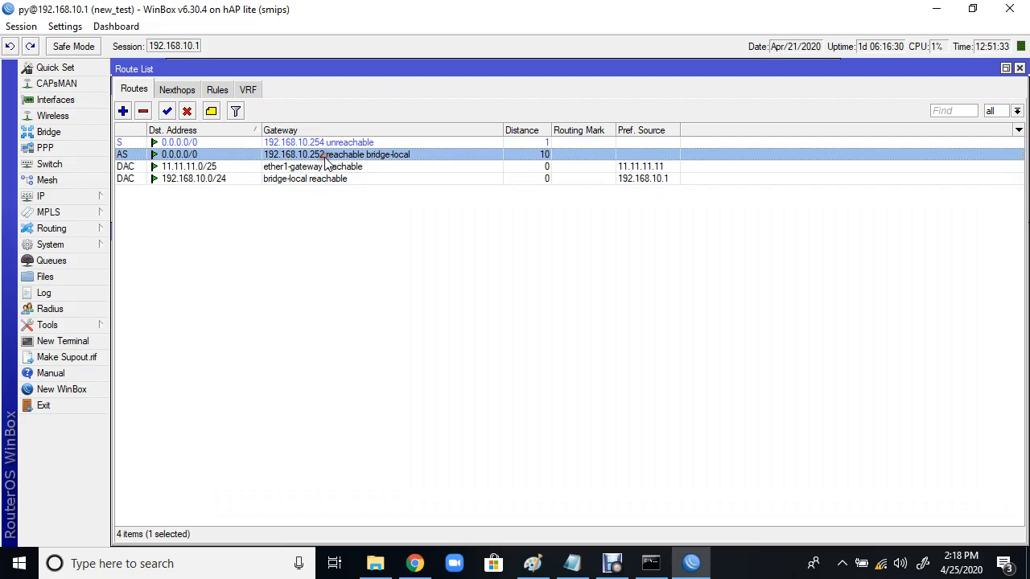
pyautogui.doubleClick(426, 154)
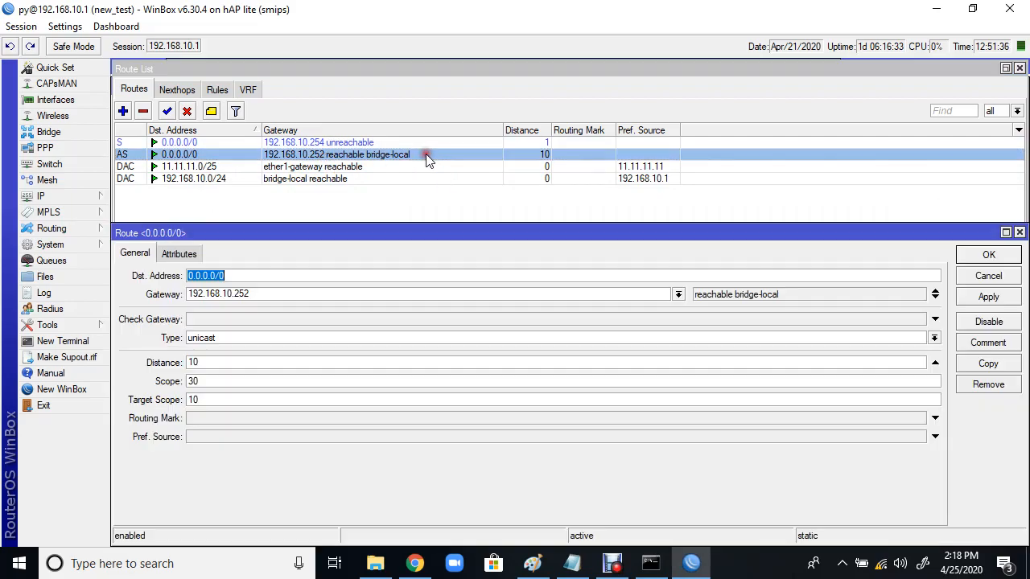
pyautogui.click(1019, 233)
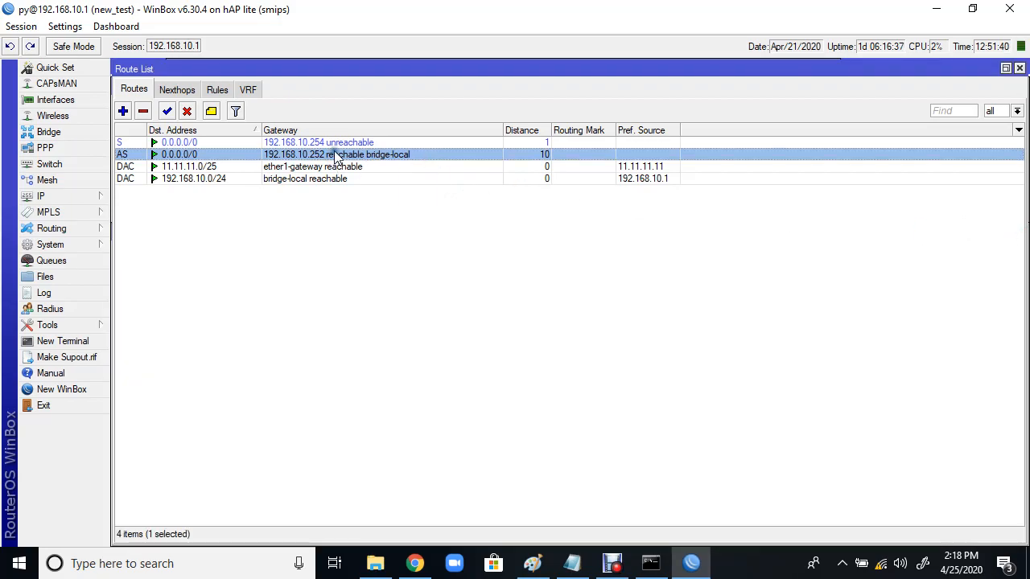
pyautogui.click(651, 563)
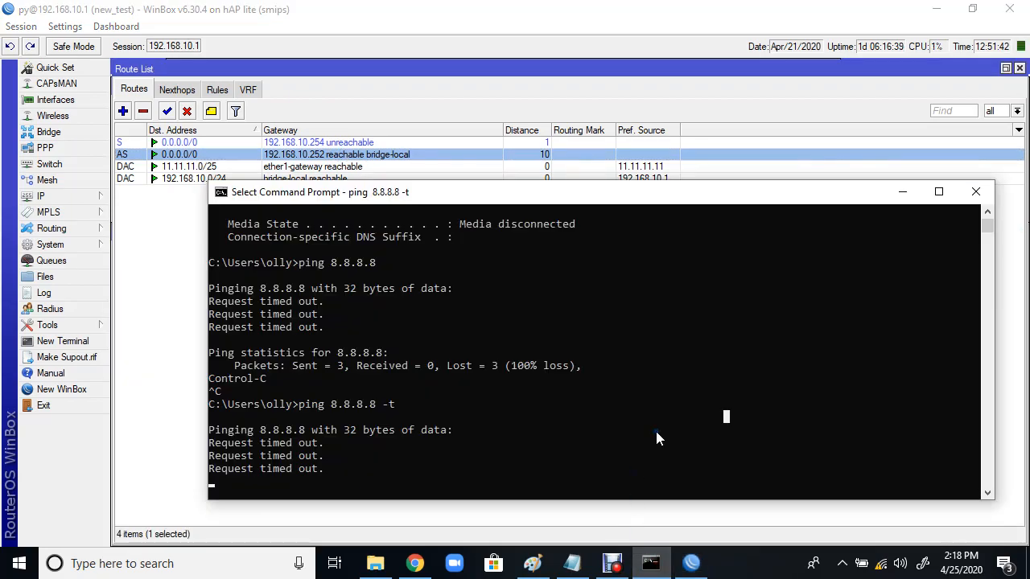
pyautogui.click(175, 155)
# Step: Disable, then re-enable the 192.168.10.252 route while checking pings, then select the 192.168.10.254 route
pyautogui.click(187, 112)
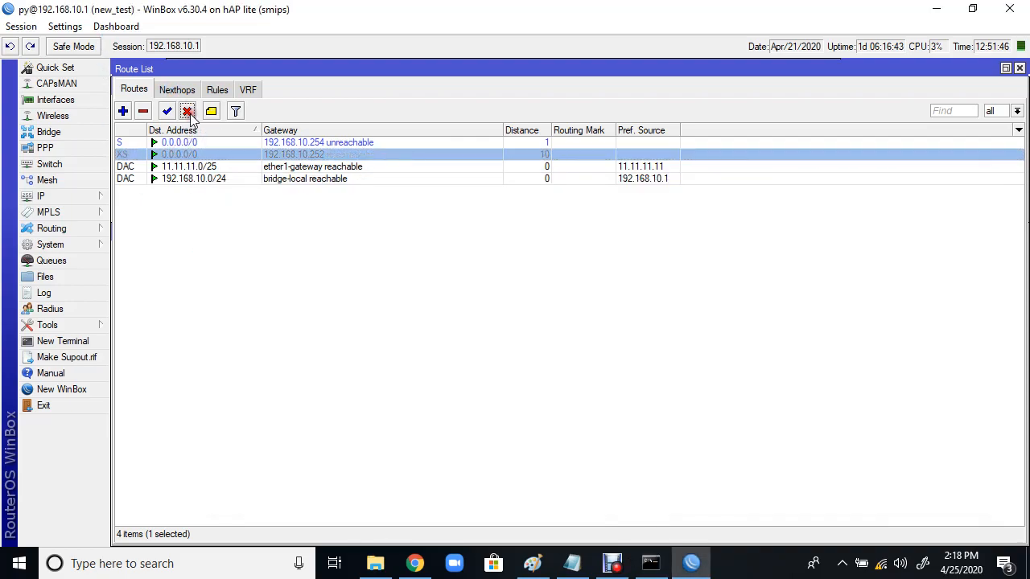
pyautogui.click(650, 563)
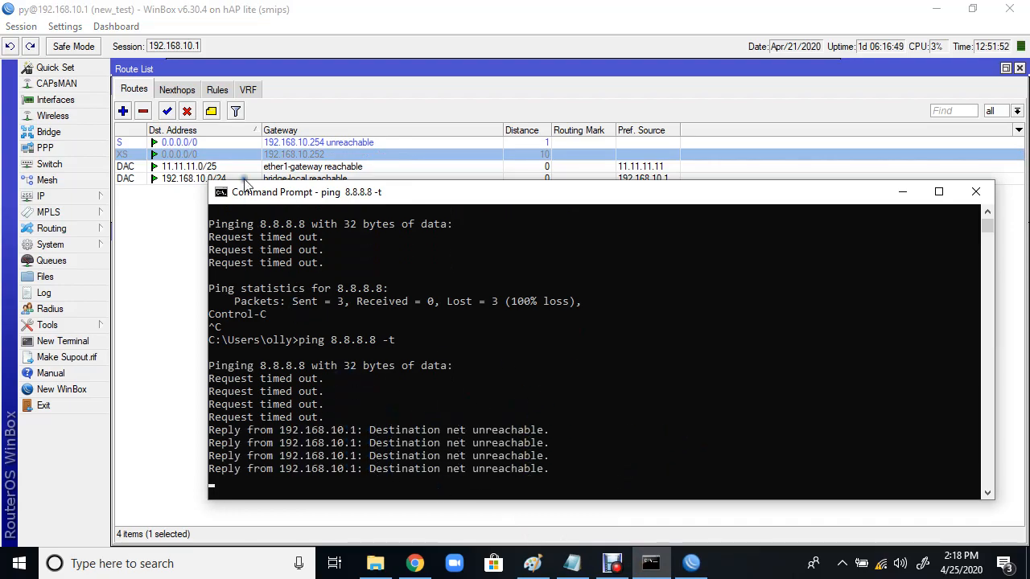
pyautogui.click(168, 113)
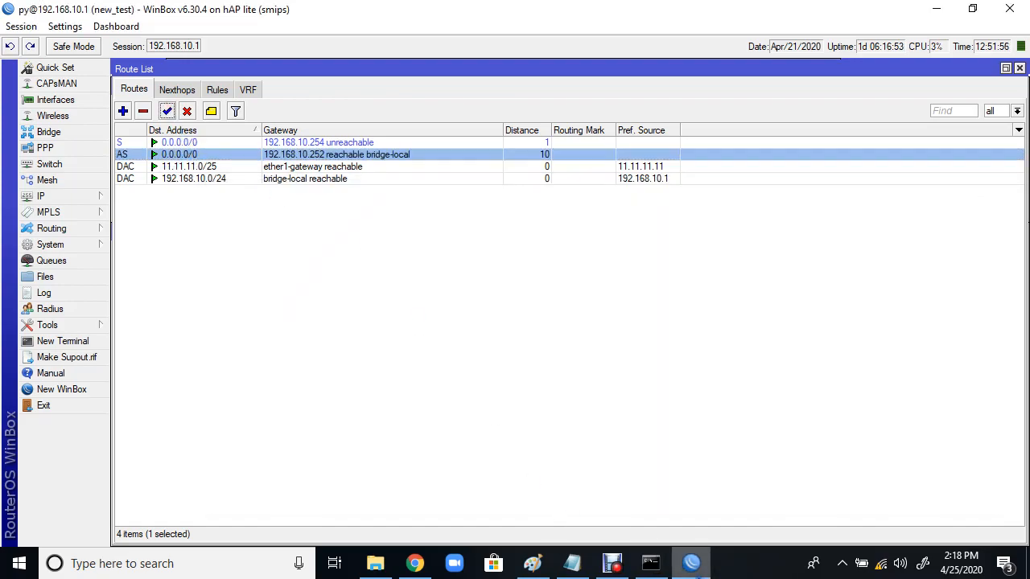
pyautogui.click(651, 563)
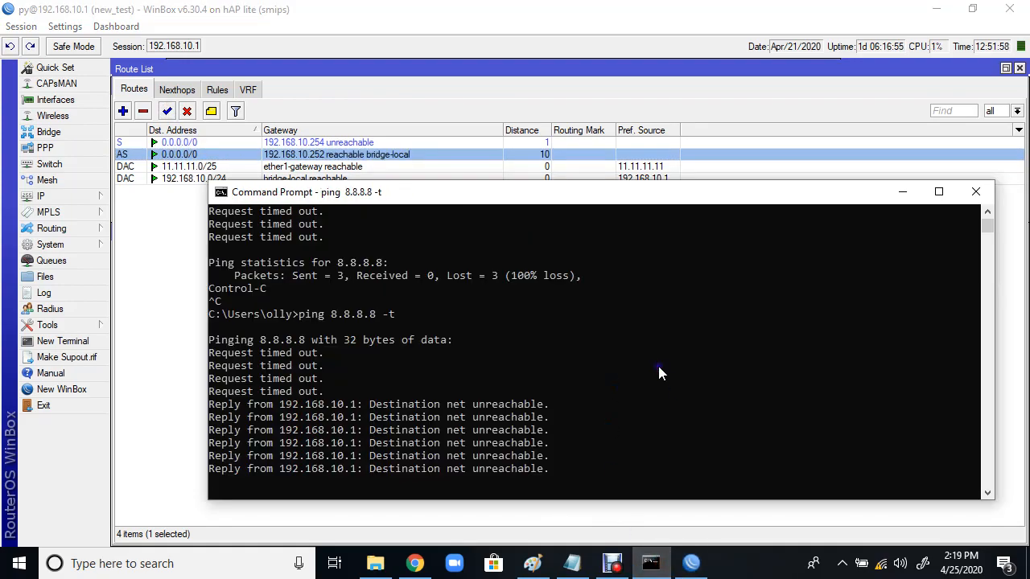
pyautogui.click(154, 248)
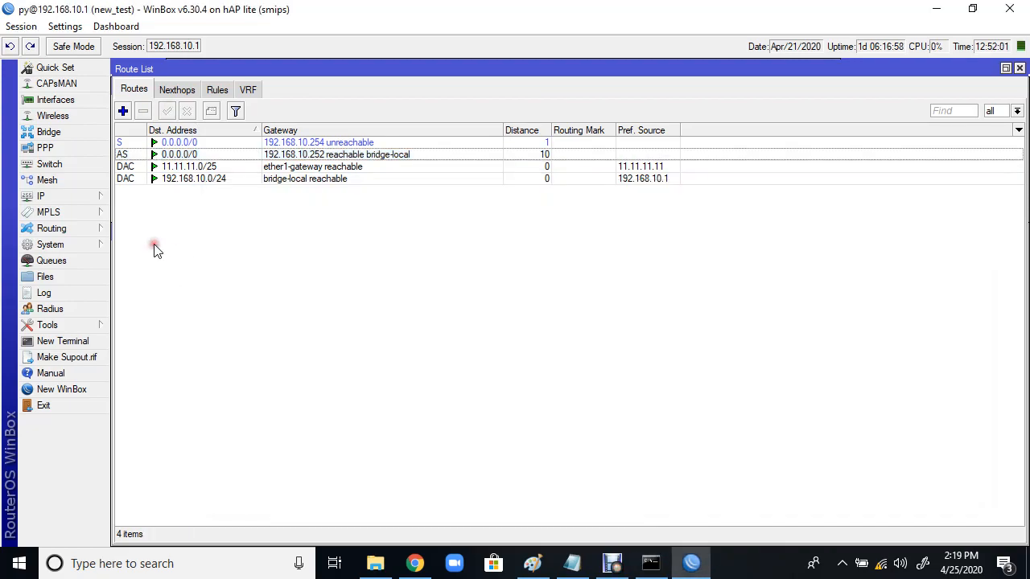
pyautogui.click(352, 142)
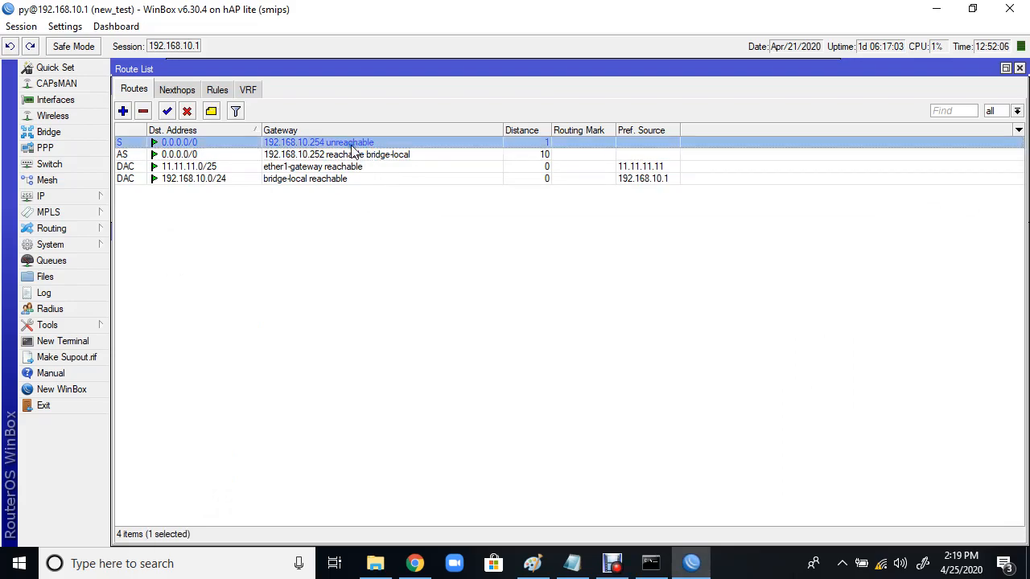
# Step: Set Check Gateway to ping on the backup route via 192.168.10.252 and save it
pyautogui.doubleClick(296, 153)
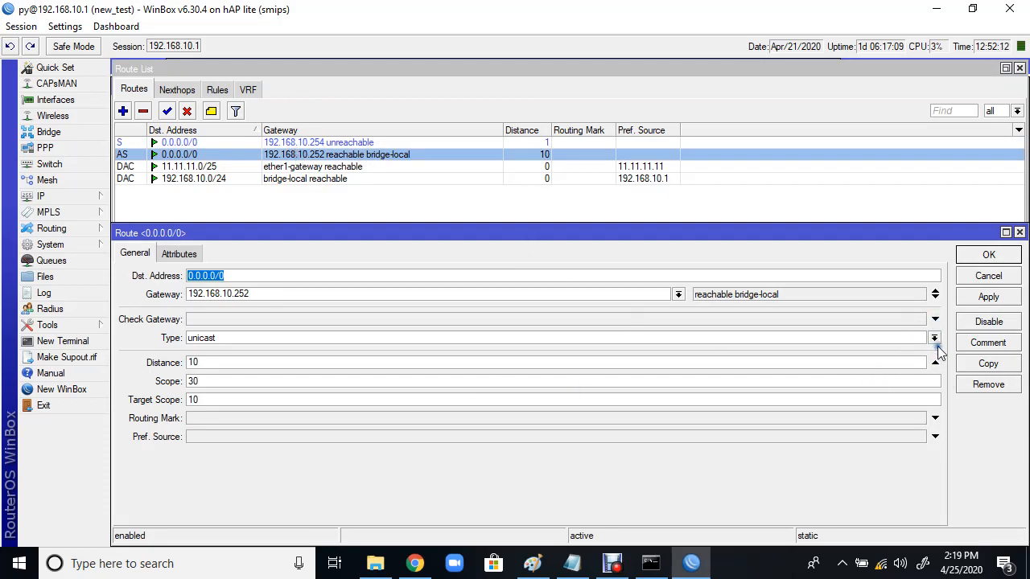
pyautogui.click(935, 319)
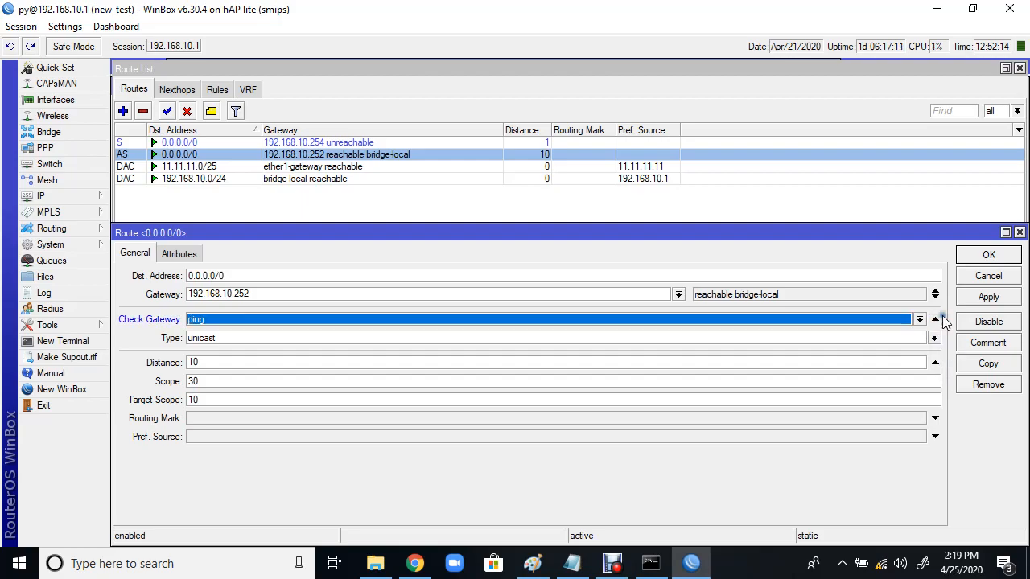
pyautogui.click(990, 296)
pyautogui.click(992, 256)
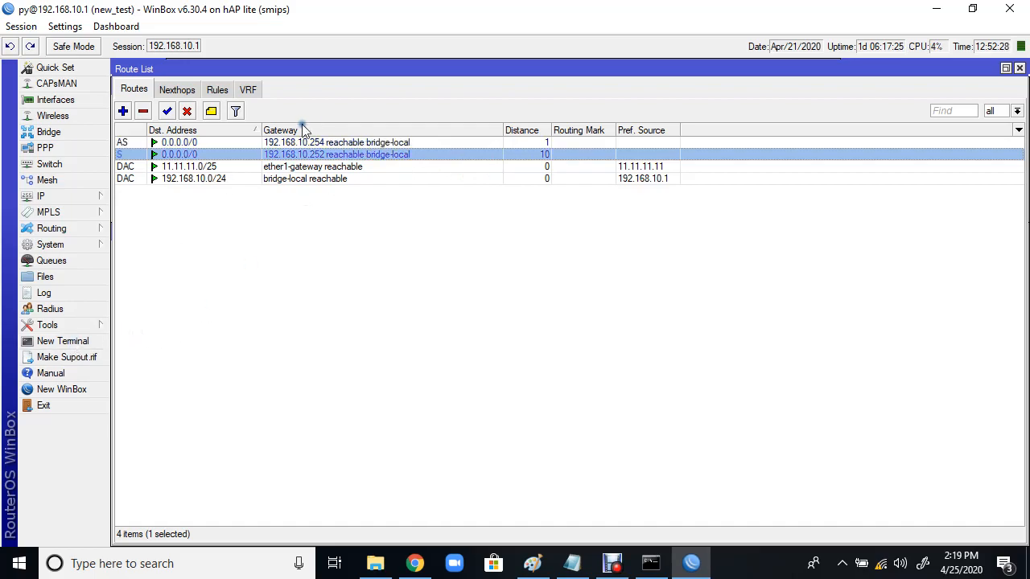
pyautogui.click(345, 142)
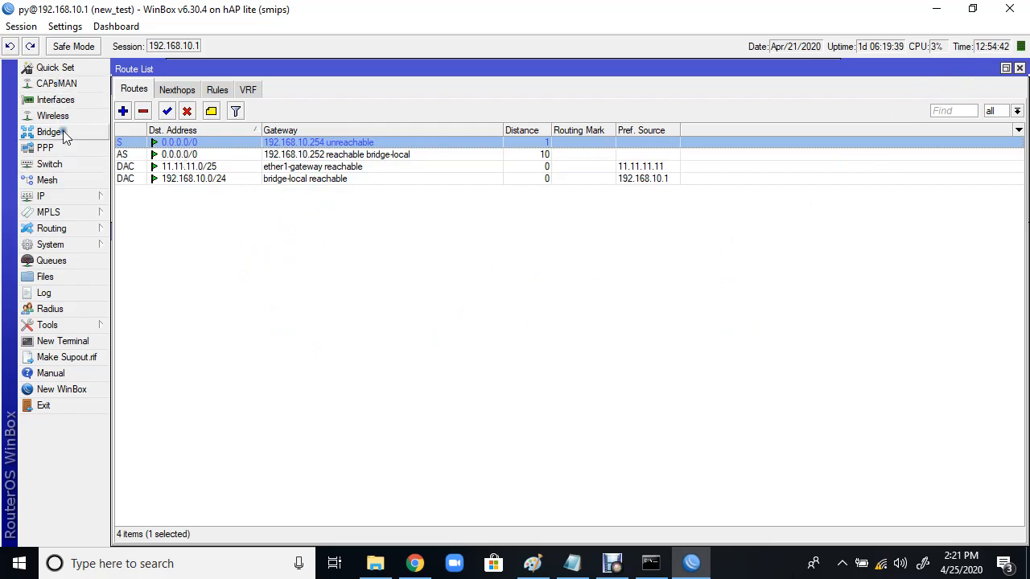
# Step: Enable the disabled Exord PPPoE client in the Interfaces list
pyautogui.click(63, 100)
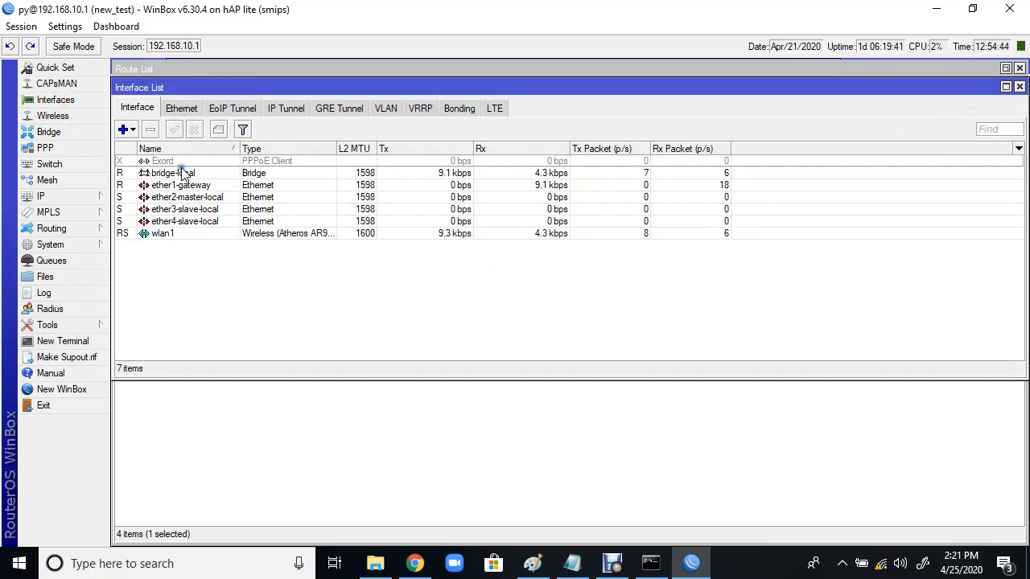
pyautogui.click(177, 162)
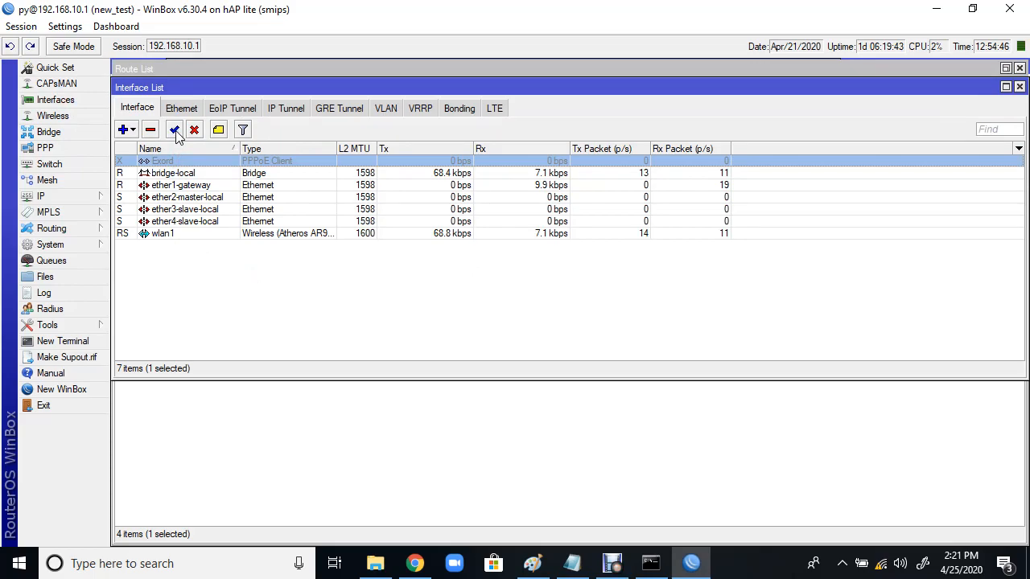
pyautogui.click(175, 131)
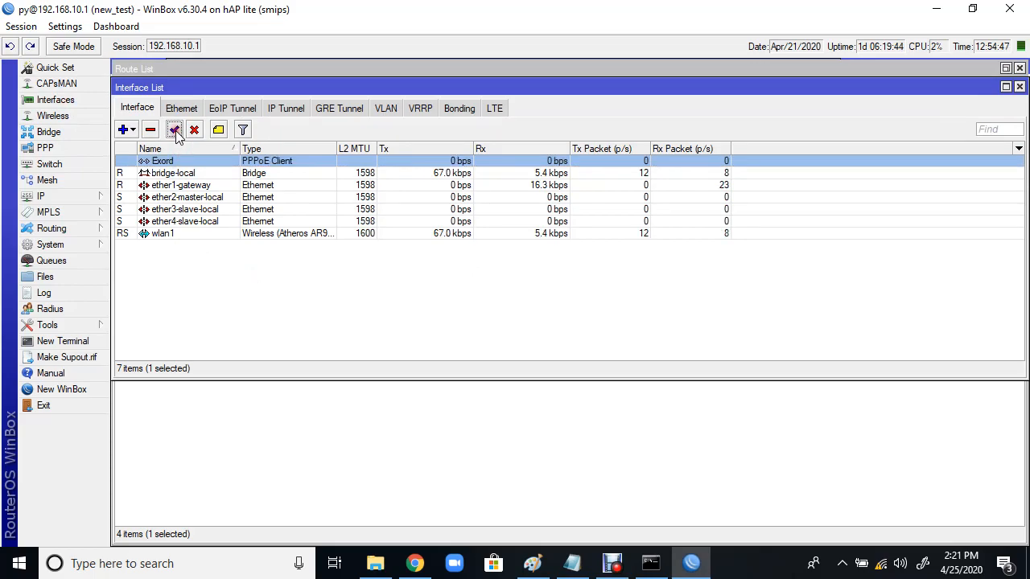
# Step: Show the IP route list and select the new Exord default route via 103.49.168.129
pyautogui.click(52, 196)
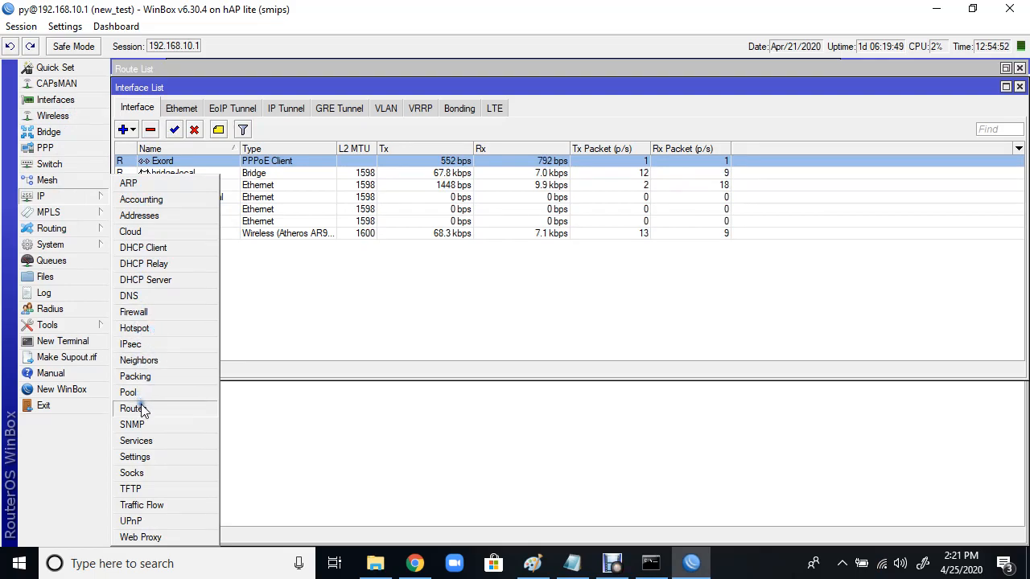
pyautogui.click(132, 409)
pyautogui.click(190, 167)
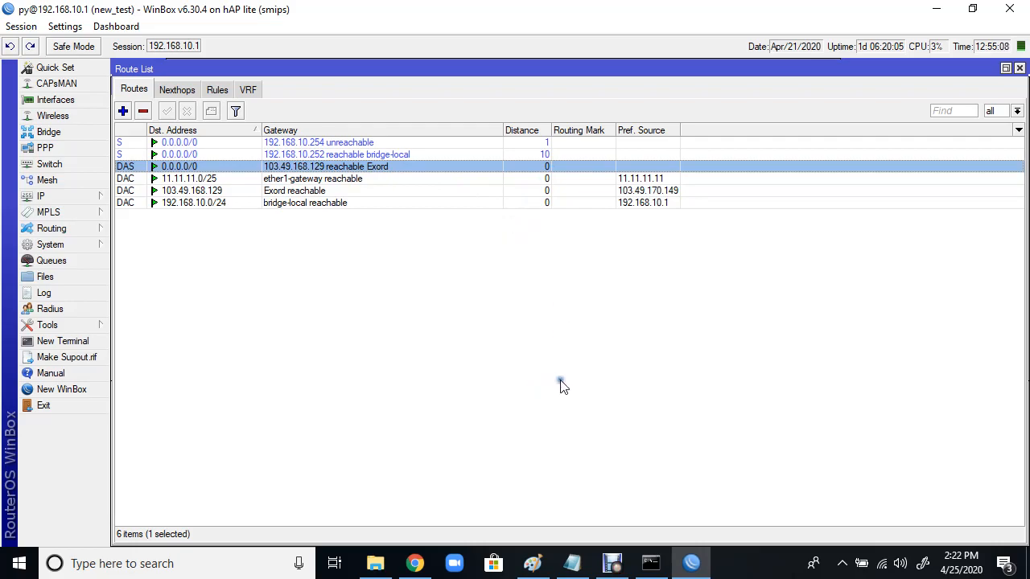
# Step: Stop the continuous ping to 8.8.8.8 with Ctrl+C, leaving its loss statistics
pyautogui.click(650, 565)
pyautogui.click(630, 404)
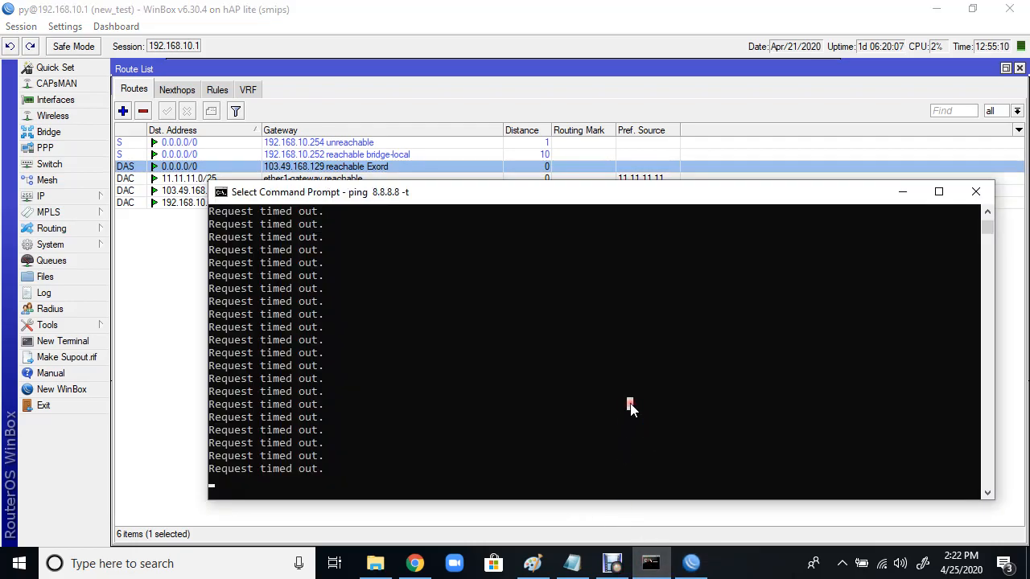
pyautogui.hotkey('ctrl', 'c')
pyautogui.hotkey('ctrl', 'c')
pyautogui.press('Return')
pyautogui.press('Return')
pyautogui.press('Return')
pyautogui.press('Return')
pyautogui.press('Return')
pyautogui.press('Return')
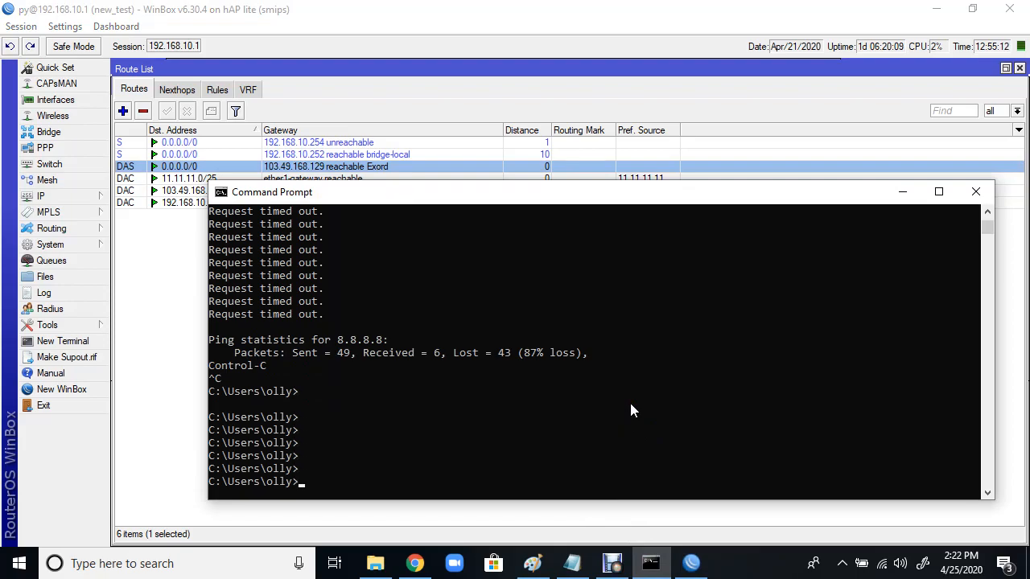
# Step: Begin typing a telnet command to 192.168., replacing the mistyped 1.1.1. address
pyautogui.write('telnet 192.168.10')
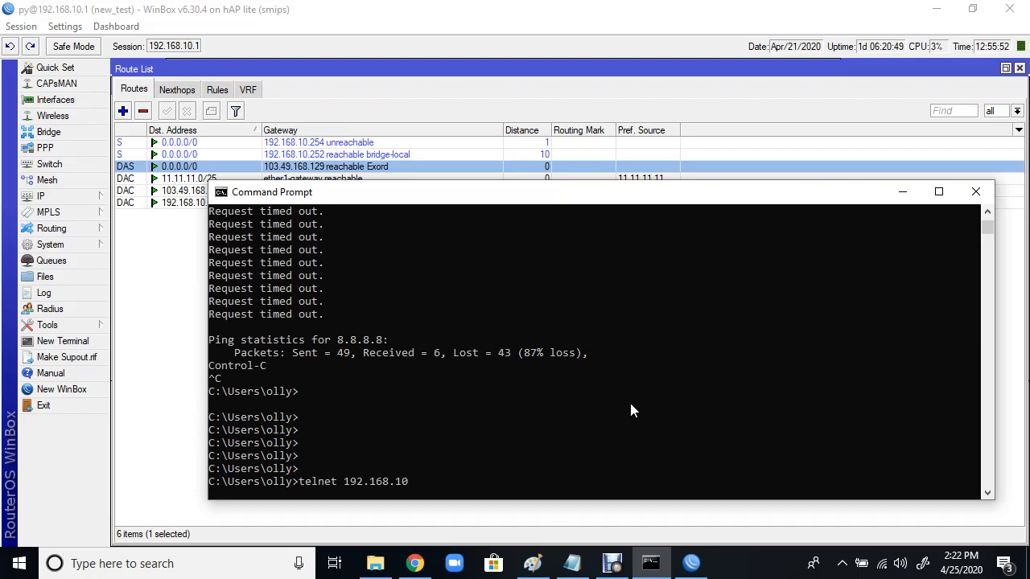
# Step: Telnet to 192.168.10.1 and log in with the router's login name and password
pyautogui.write('.1')
pyautogui.press('Return')
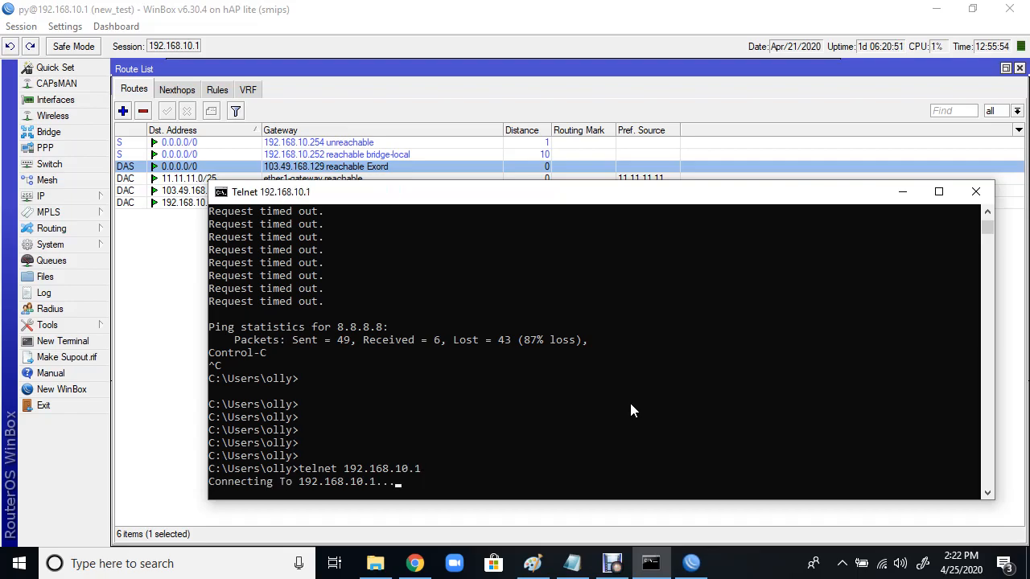
pyautogui.write('py')
pyautogui.press('Return')
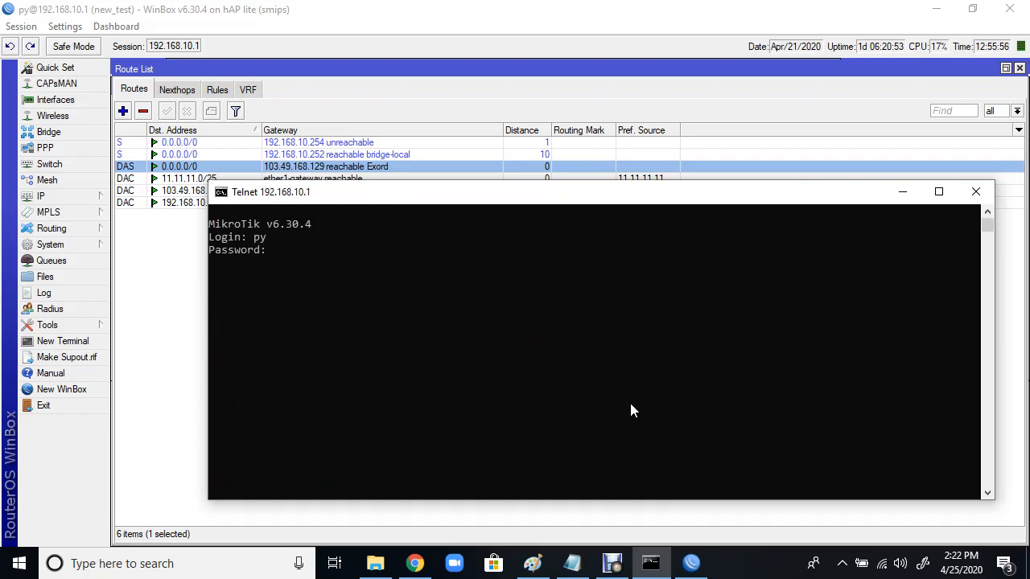
pyautogui.press('Return')
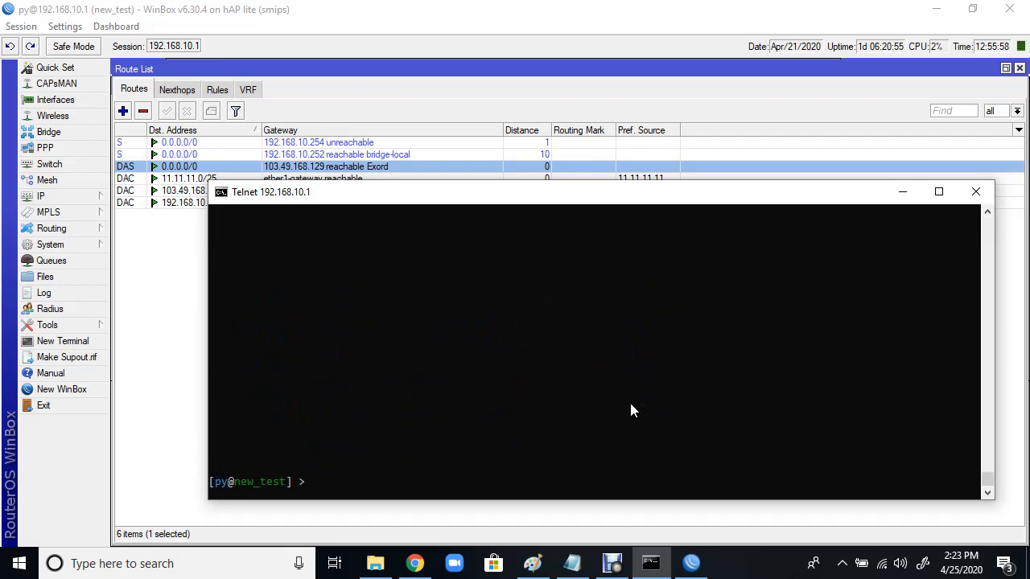
pyautogui.press('Return')
pyautogui.press('Return')
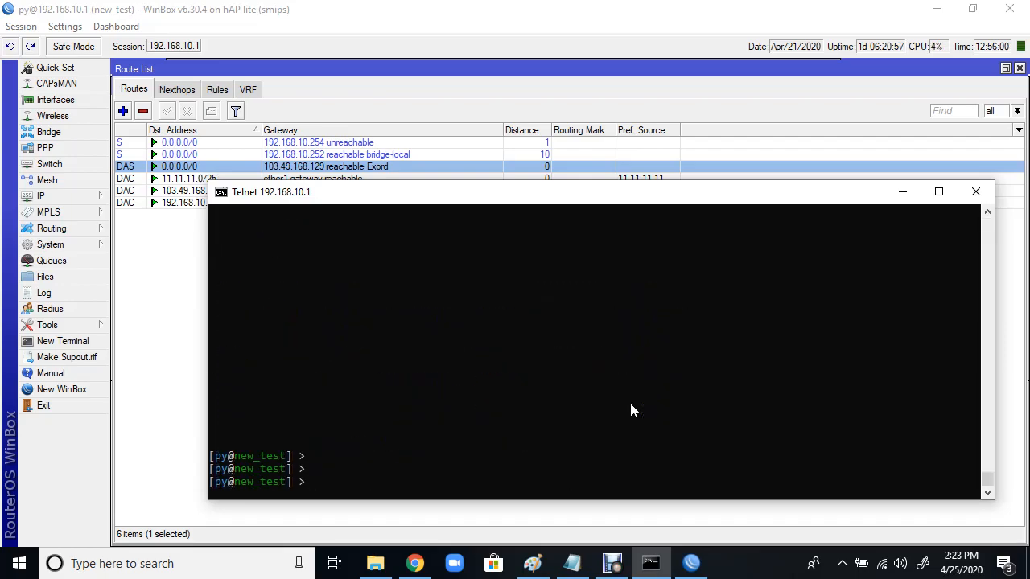
# Step: Open the IP Address List in WinBox, then bring the telnet terminal back
pyautogui.click(80, 195)
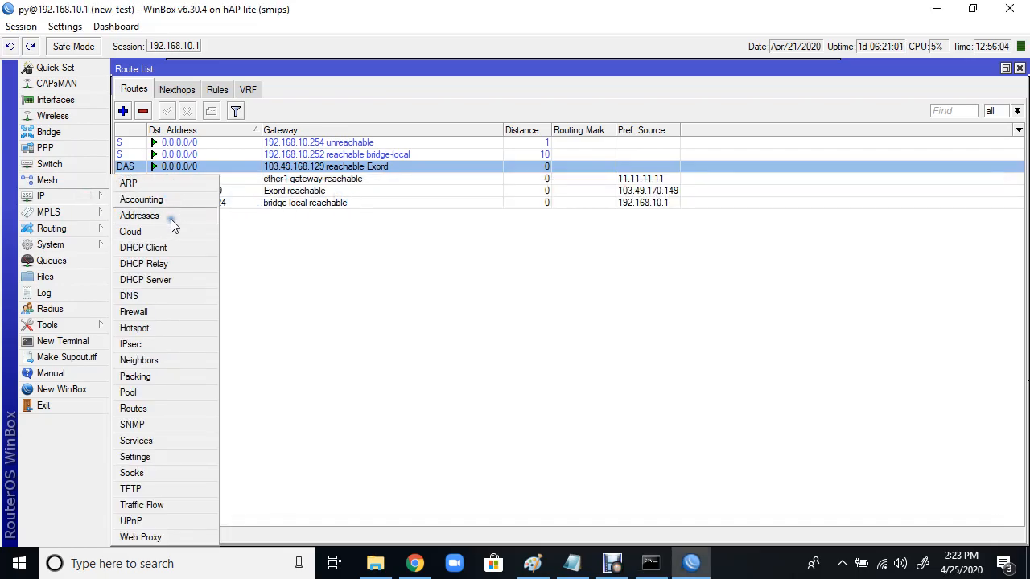
pyautogui.click(171, 217)
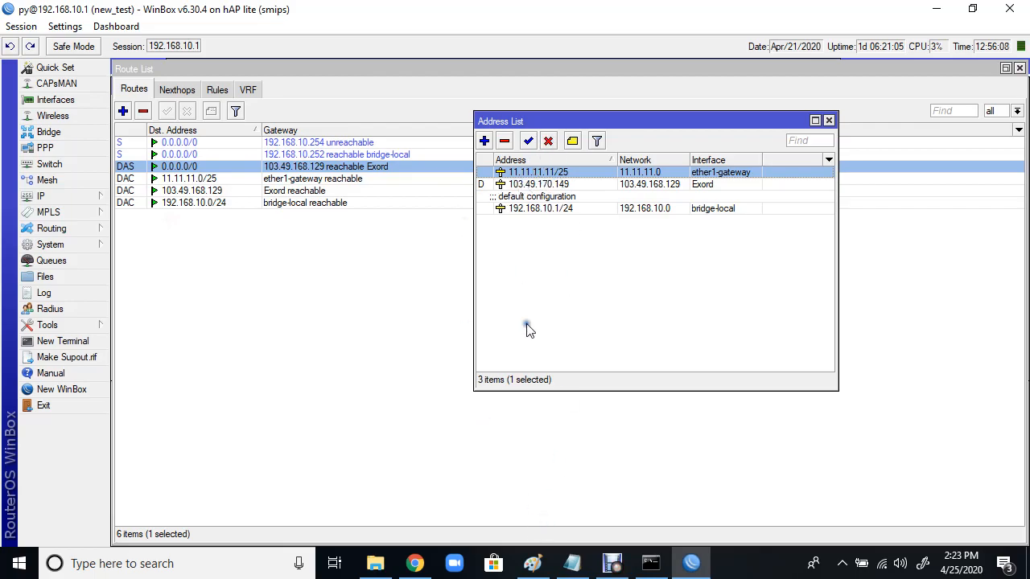
pyautogui.click(652, 563)
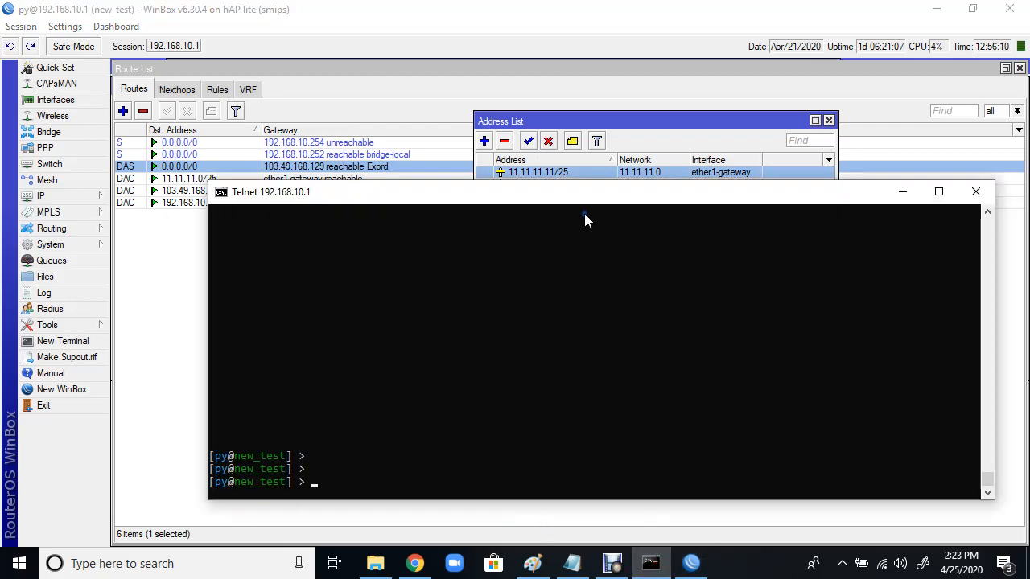
# Step: Move the terminal aside and list the top-level RouterOS commands with ?
pyautogui.moveTo(590, 199); pyautogui.dragTo(609, 248)
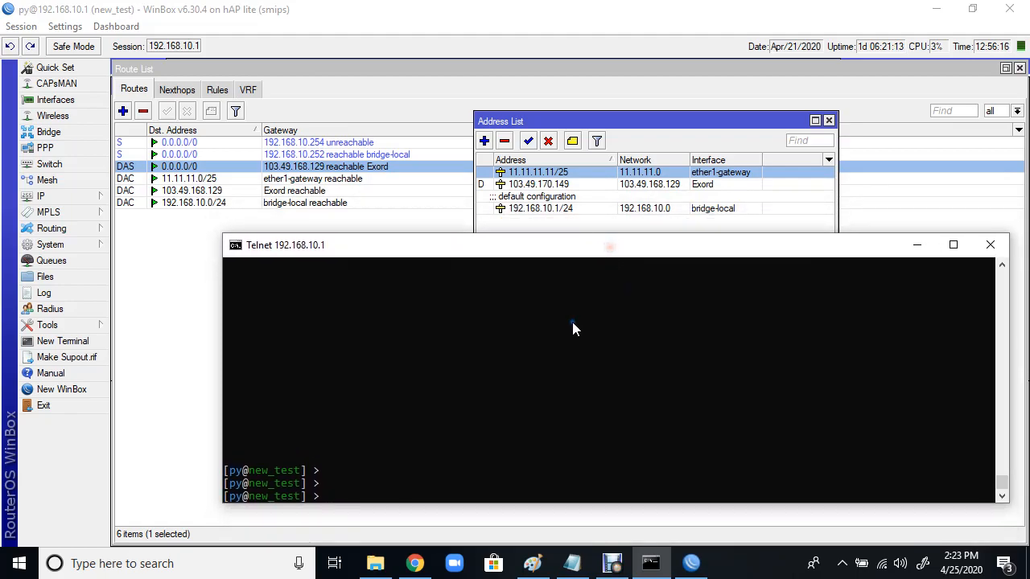
pyautogui.press('?')
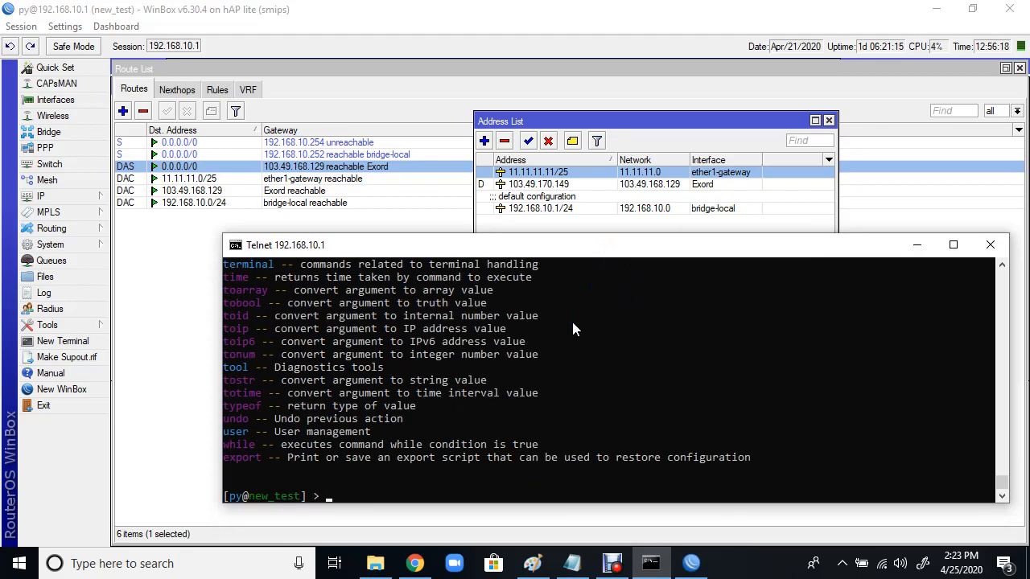
pyautogui.scroll(10, 469, 398)
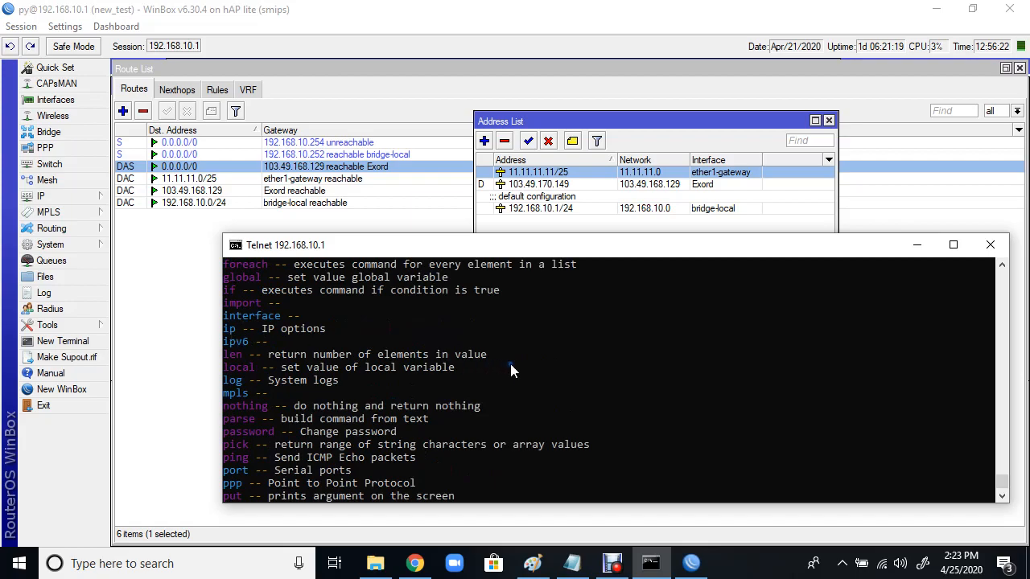
pyautogui.press('Return')
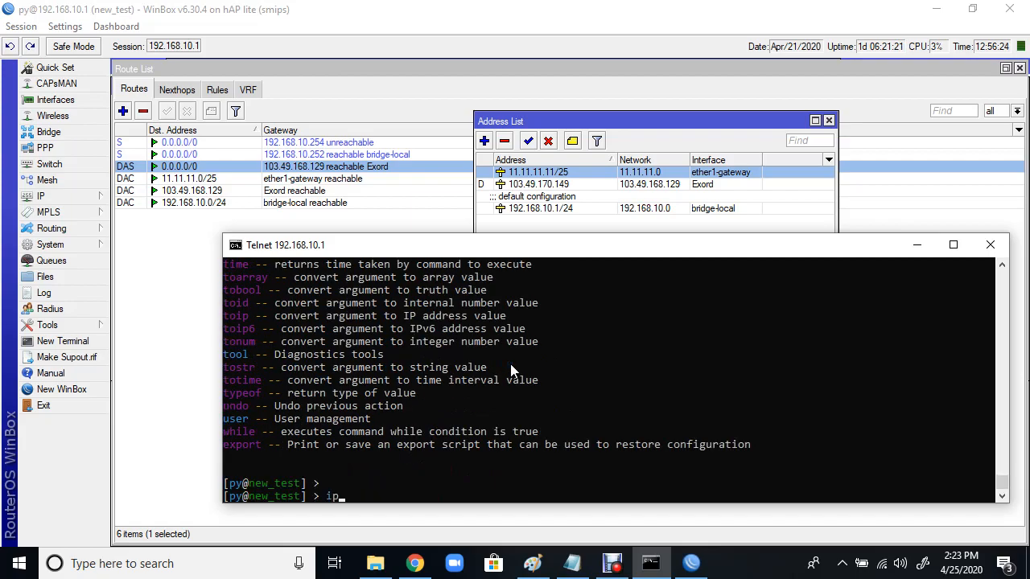
# Step: List the ip submenu commands with 'ip ?' and review them
pyautogui.write('ip ?')
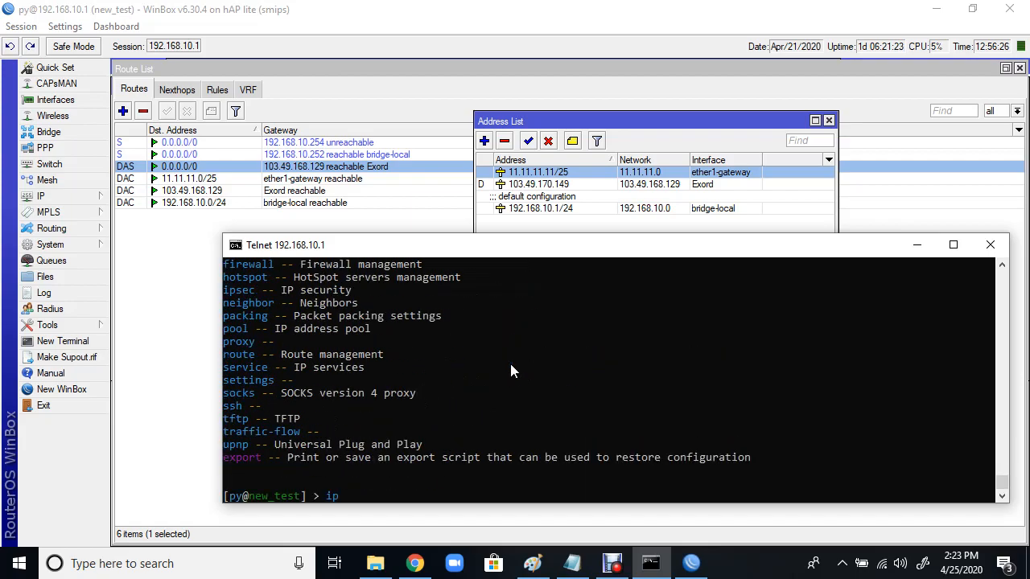
pyautogui.scroll(4, 510, 371)
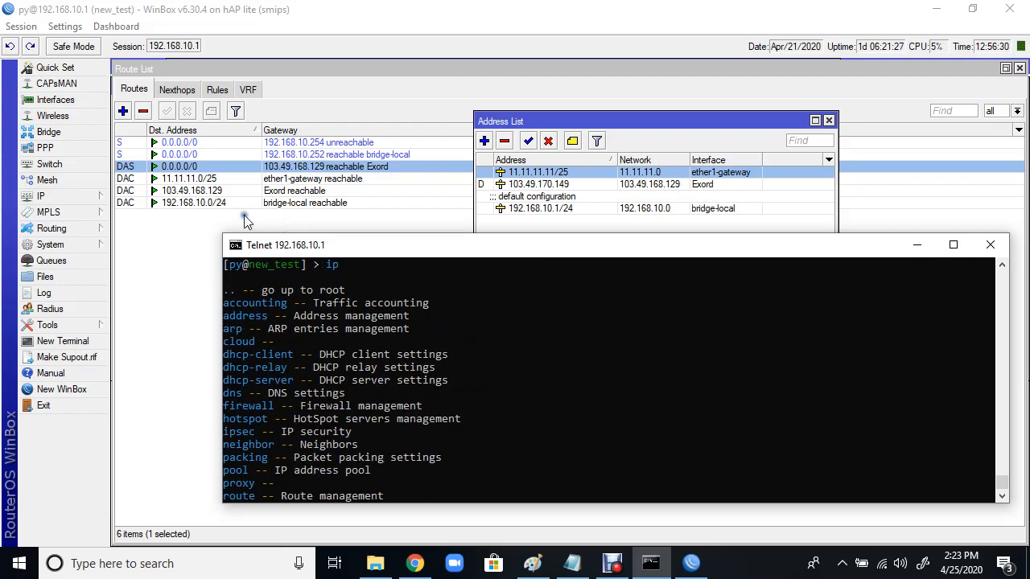
pyautogui.click(103, 199)
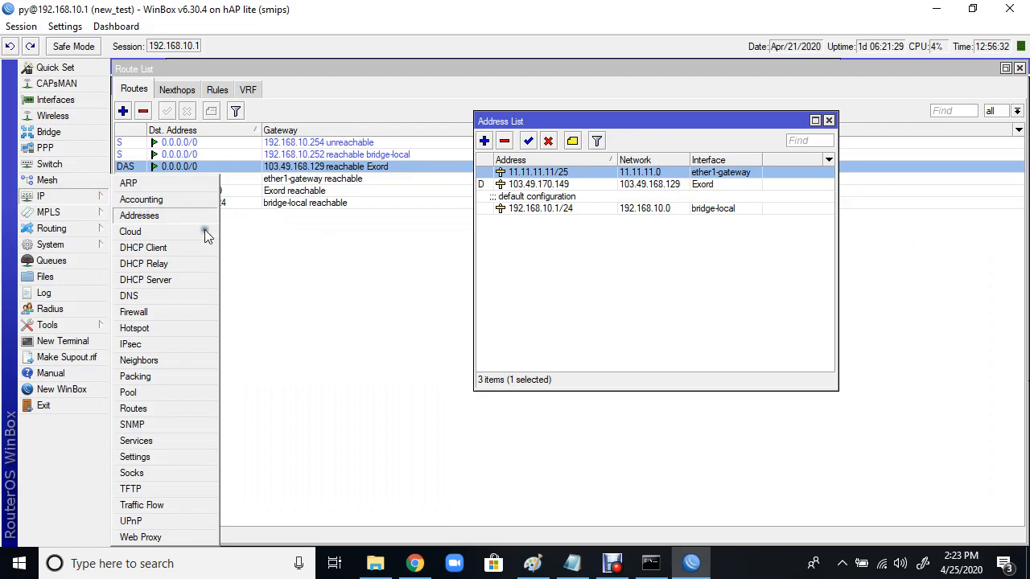
pyautogui.click(651, 563)
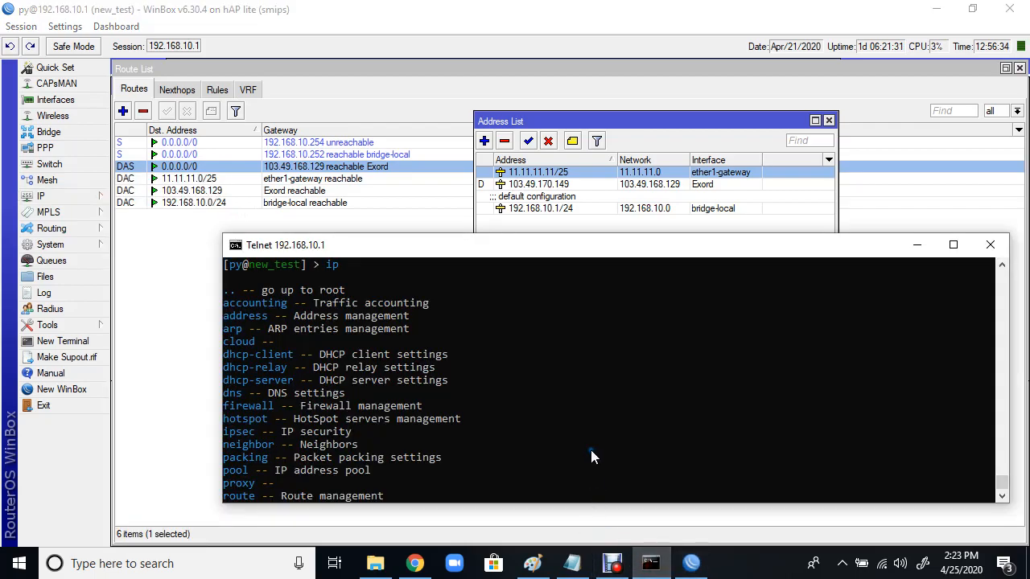
# Step: Start an ip address add command, exploring its parameters with Tab and ? help
pyautogui.write('add')
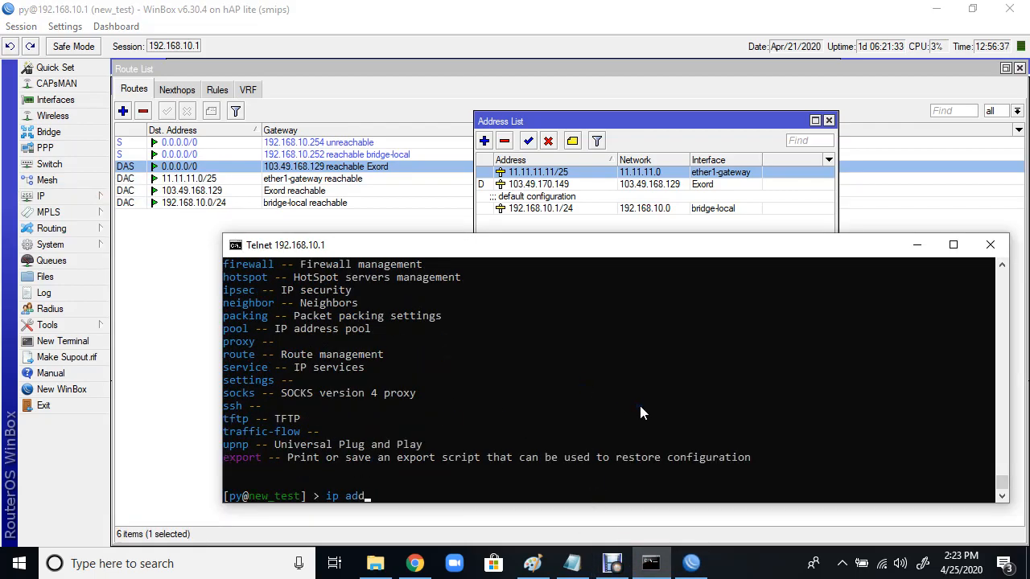
pyautogui.press('Tab')
pyautogui.press('?')
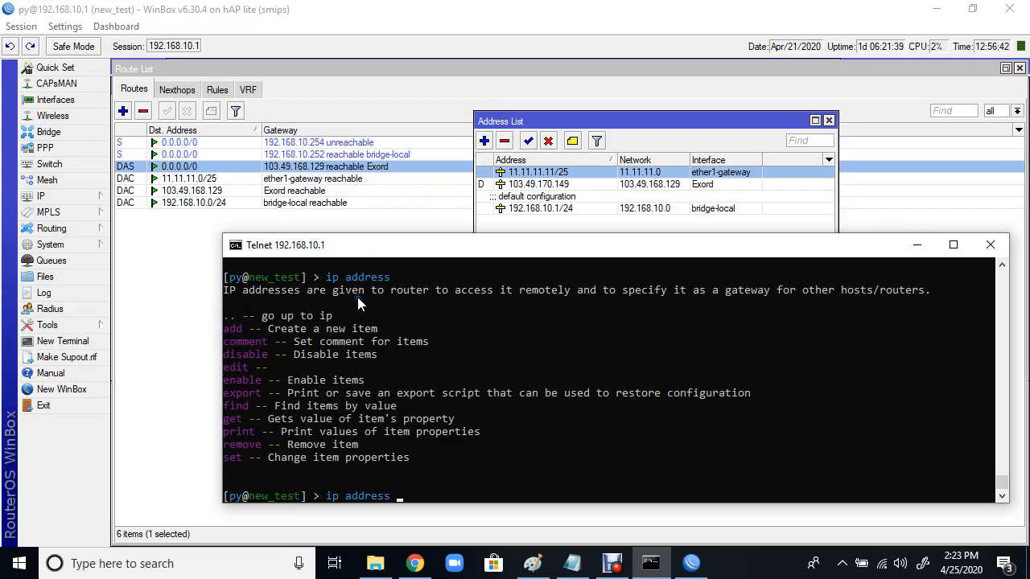
pyautogui.write('add')
pyautogui.press('?')
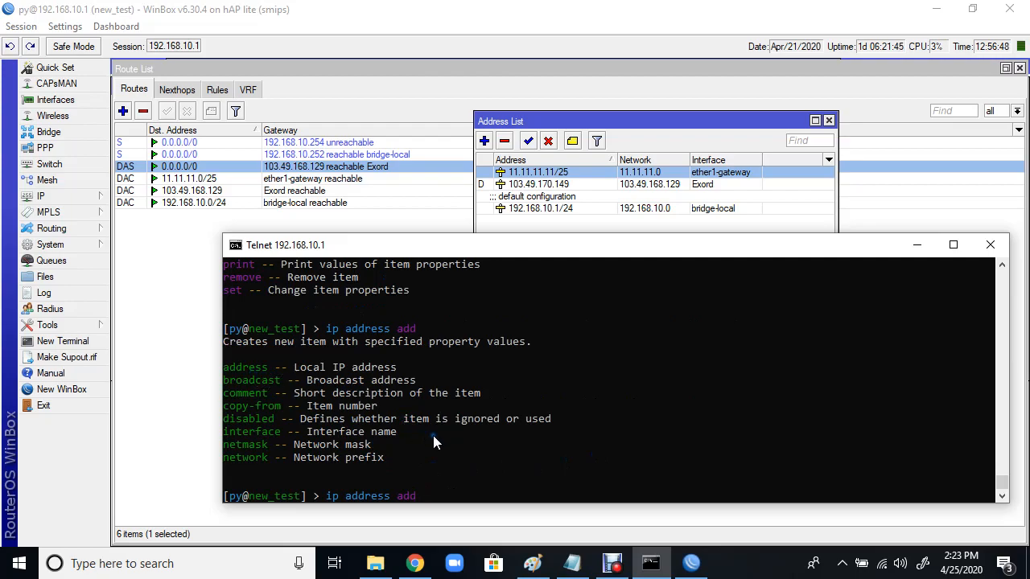
pyautogui.write('add')
pyautogui.press('Tab')
pyautogui.press('?')
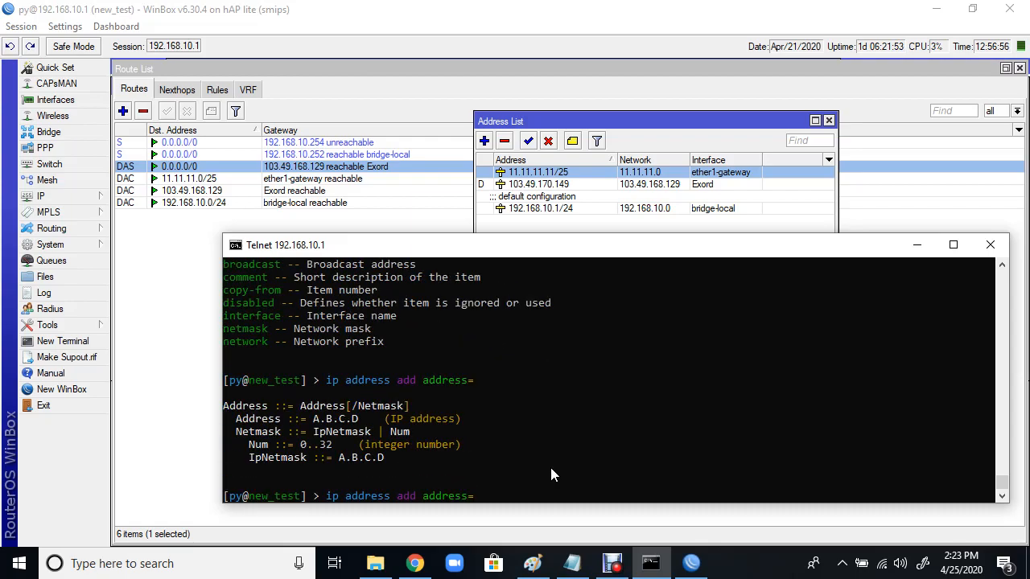
# Step: Enter address 22.22.22.22 with netmask 255.255.255.240
pyautogui.write('22.22.22.22 ?')
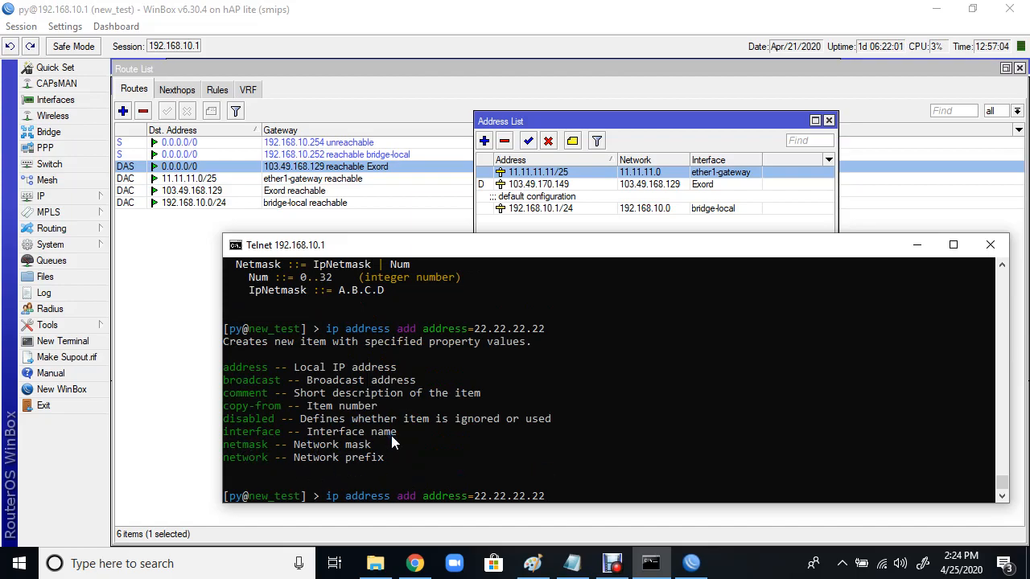
pyautogui.write('netm')
pyautogui.press('Tab')
pyautogui.write('255.255.255.')
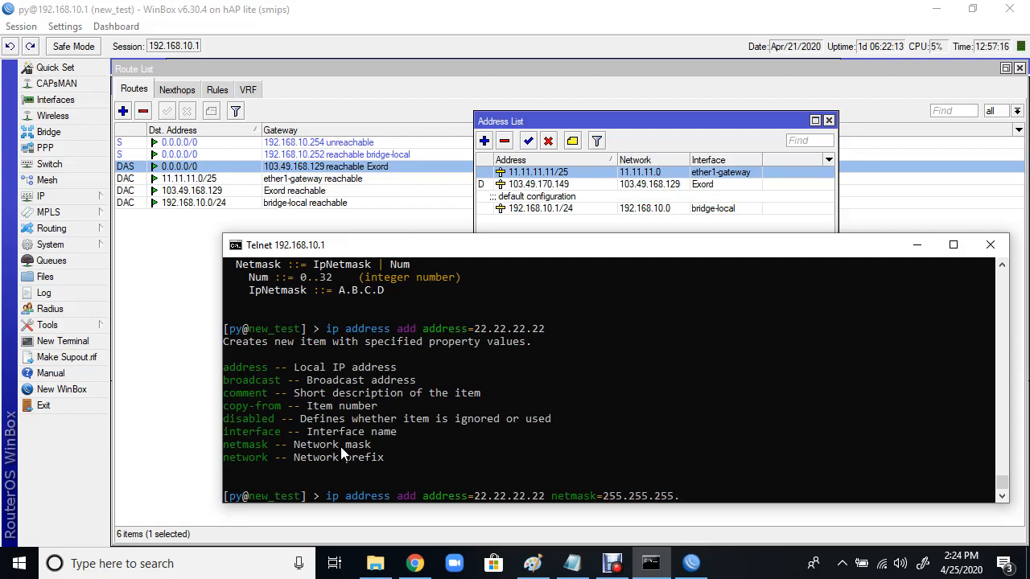
pyautogui.write('240')
pyautogui.press('?')
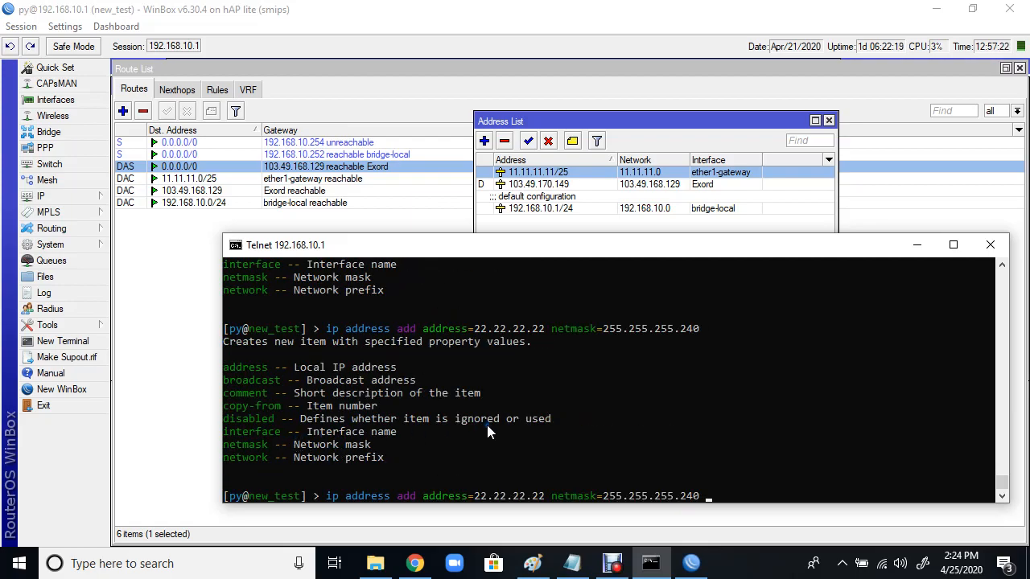
# Step: Set the interface to ether4-slave-local and run the address add command
pyautogui.write('int')
pyautogui.press('Tab')
pyautogui.press('?')
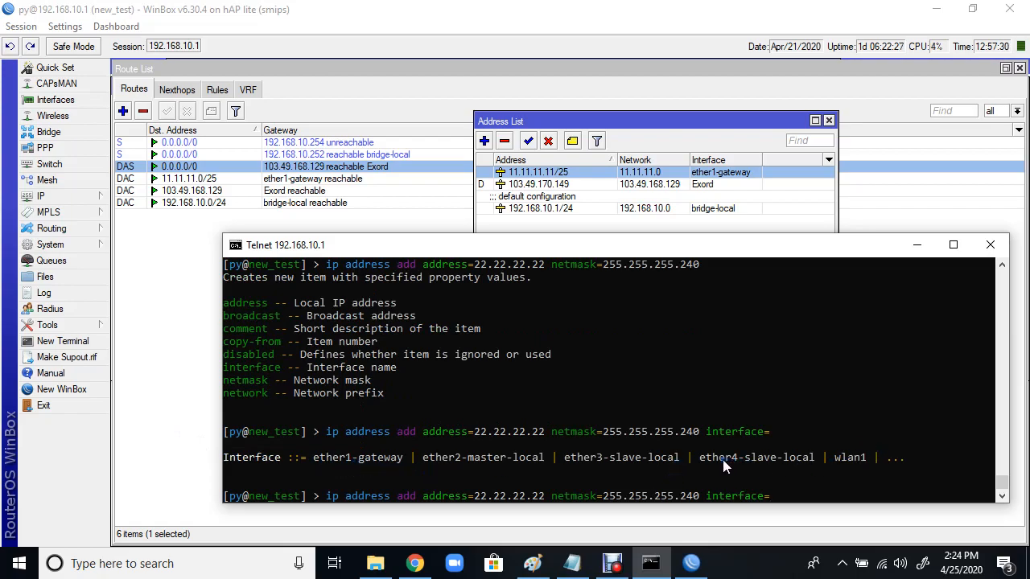
pyautogui.moveTo(700, 458); pyautogui.dragTo(809, 462)
pyautogui.write('er4')
pyautogui.press('Tab')
pyautogui.press('?')
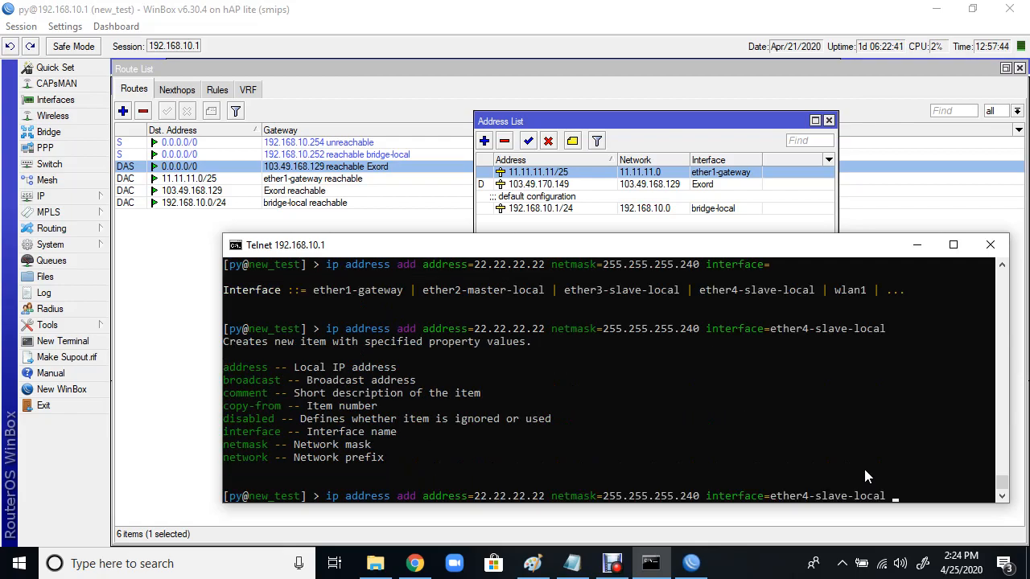
pyautogui.press('Return')
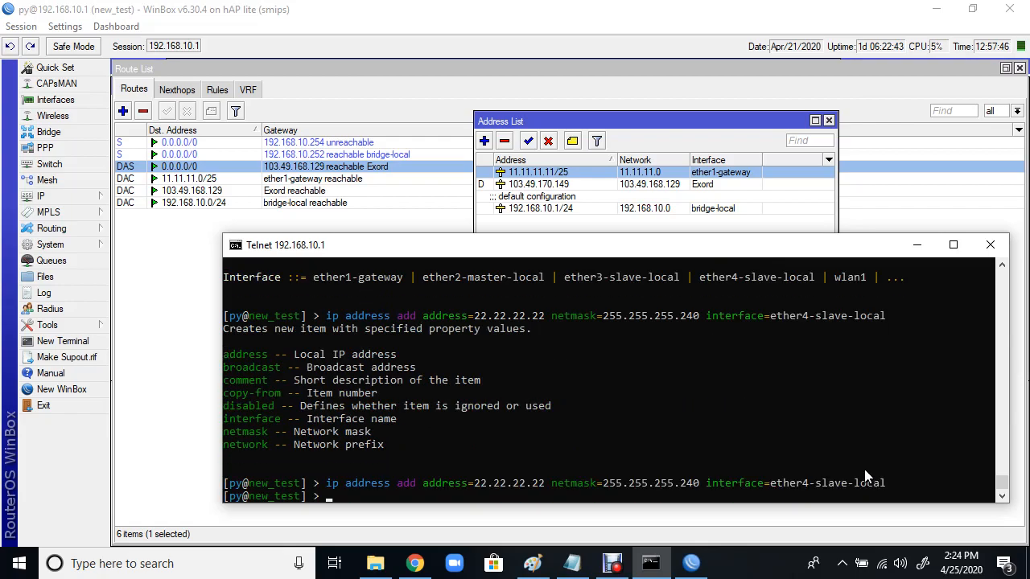
# Step: Delete both static 0.0.0.0/0 routes via 192.168.10.254 and 192.168.10.252 from the Route List
pyautogui.click(560, 186)
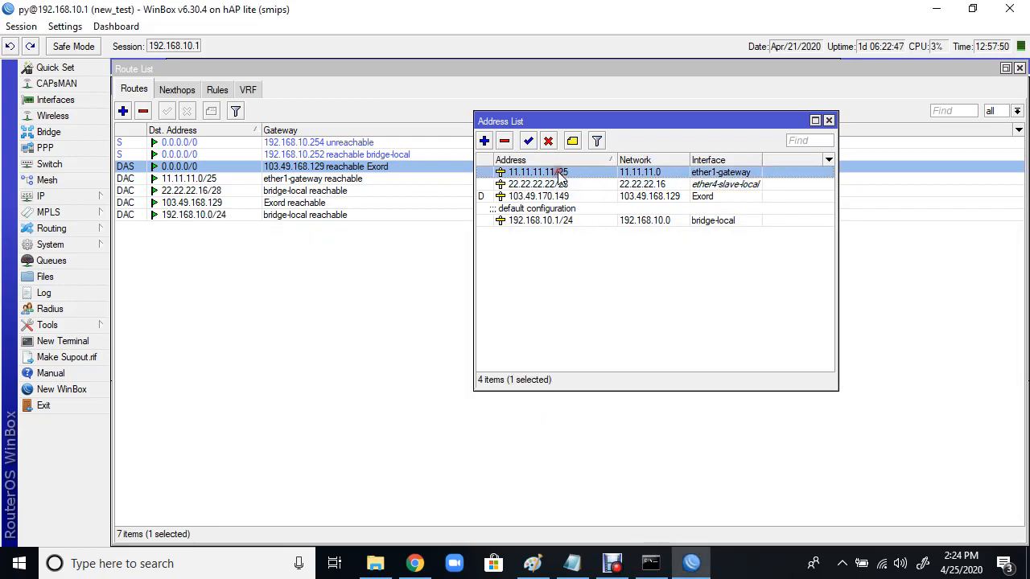
pyautogui.click(650, 563)
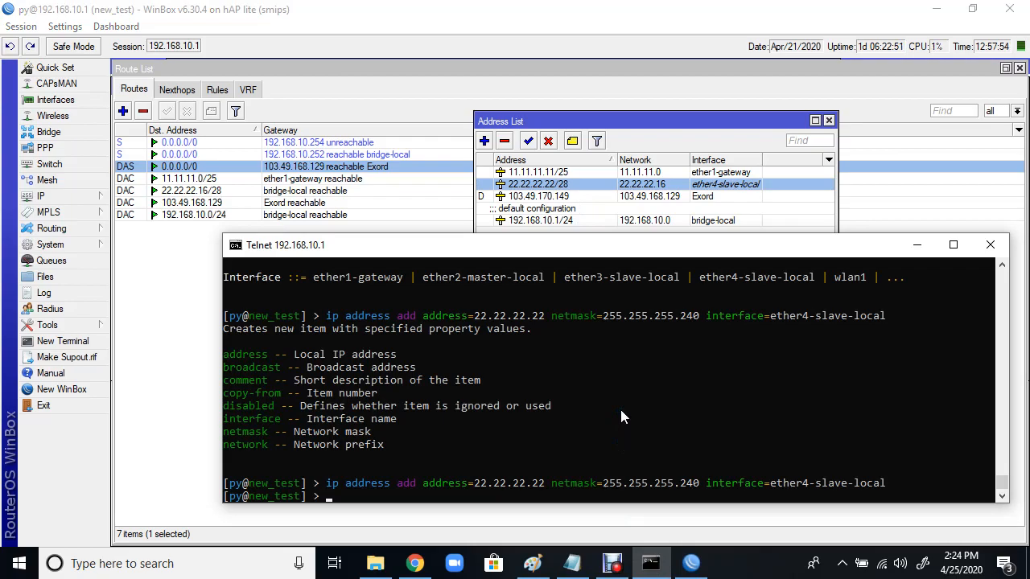
pyautogui.click(206, 157)
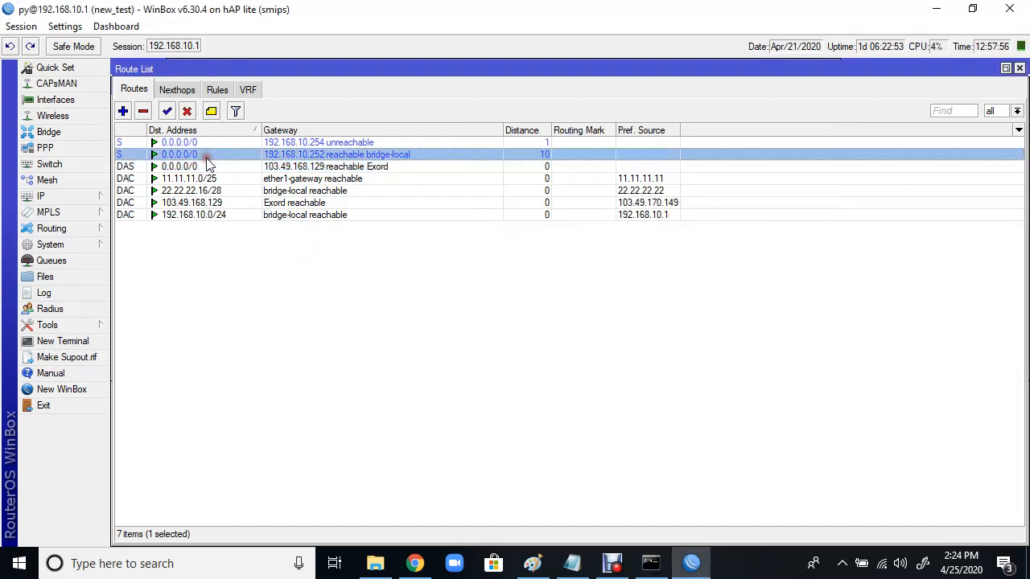
pyautogui.keyDown('ctrl'); pyautogui.click(205, 145); pyautogui.keyUp('ctrl')
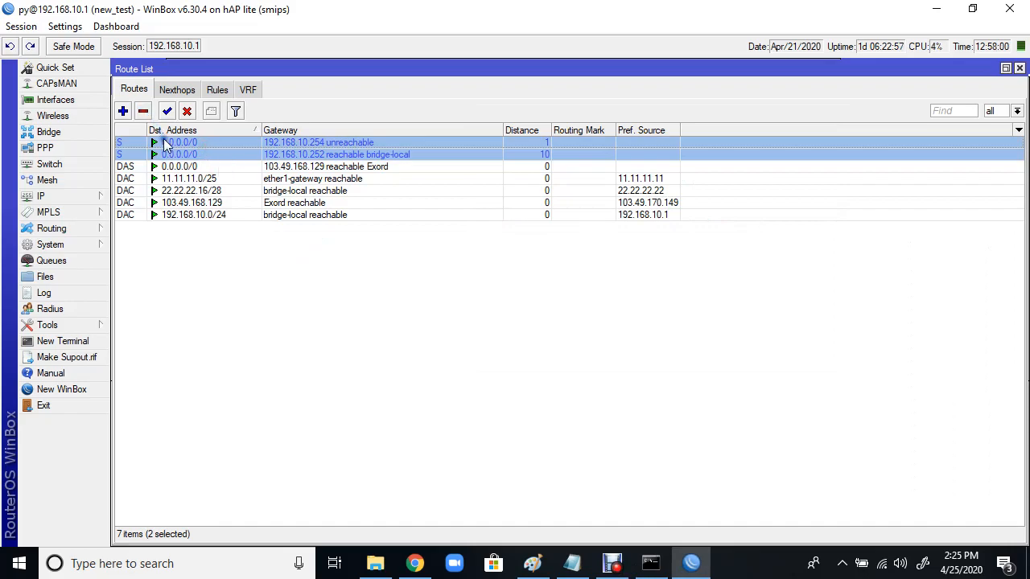
pyautogui.click(167, 153)
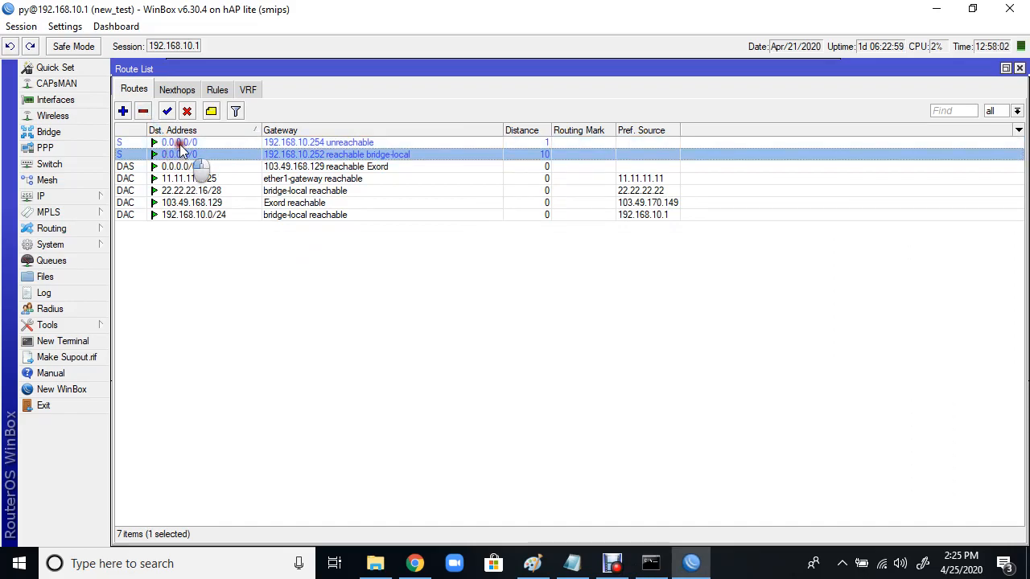
pyautogui.keyDown('ctrl'); pyautogui.click(179, 143); pyautogui.keyUp('ctrl')
pyautogui.click(144, 111)
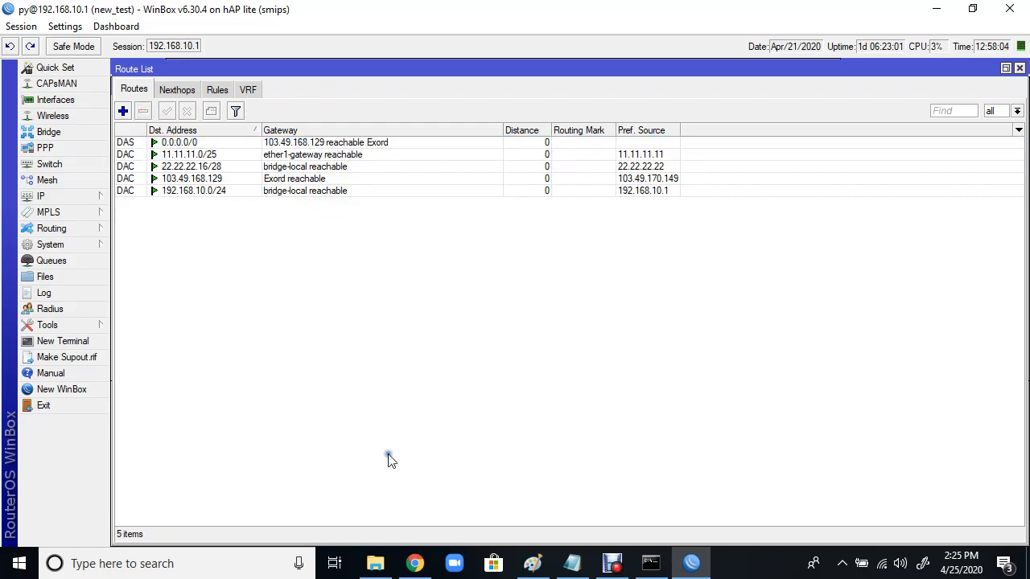
# Step: Get a fresh Telnet prompt and briefly check the IP menu
pyautogui.click(650, 563)
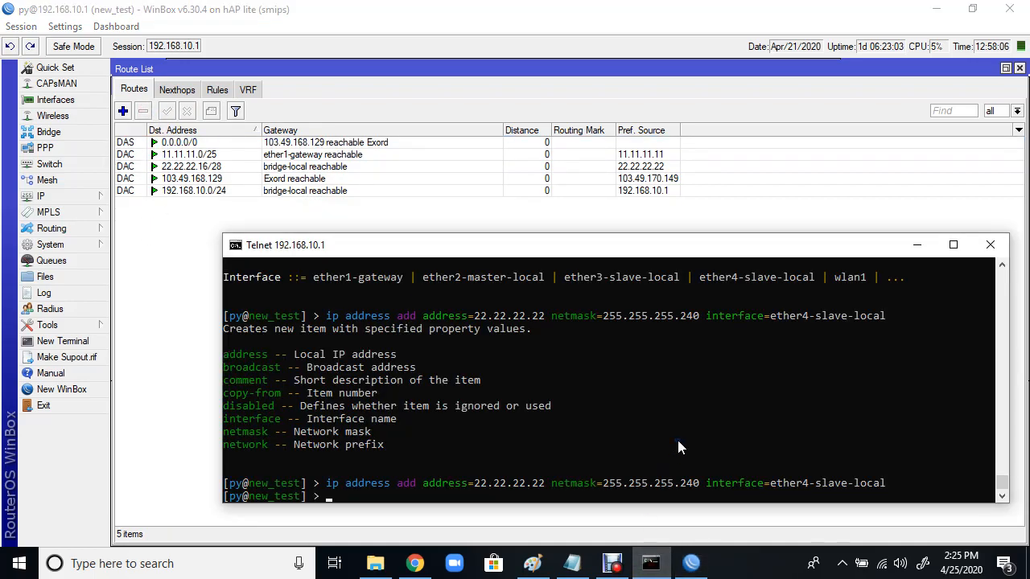
pyautogui.press('Return')
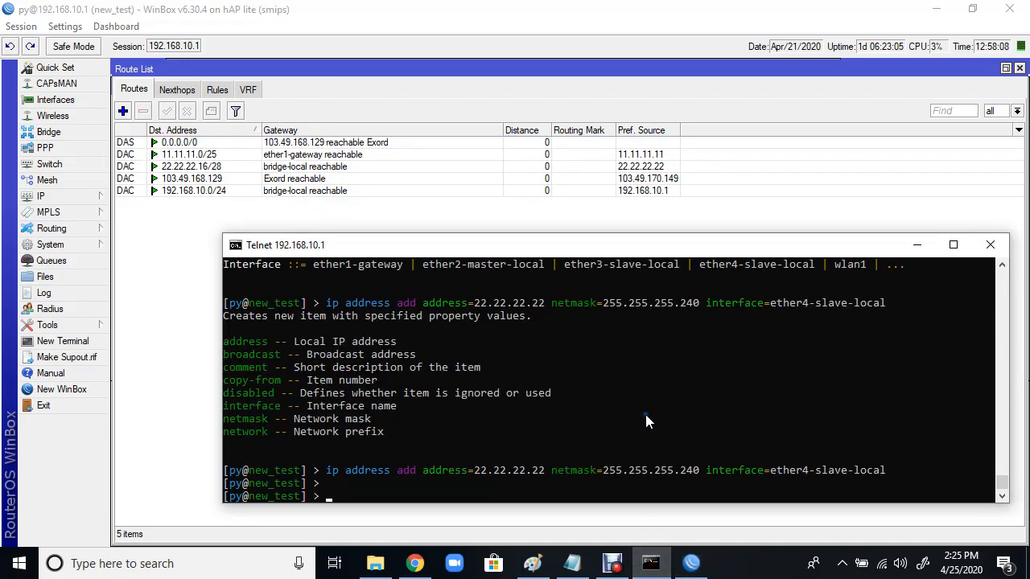
pyautogui.click(42, 196)
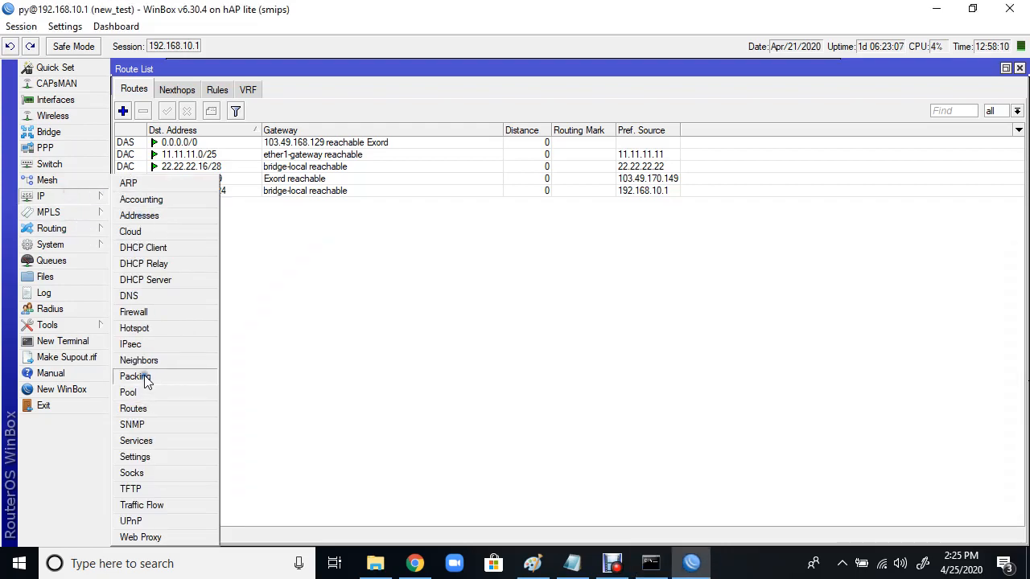
pyautogui.click(426, 354)
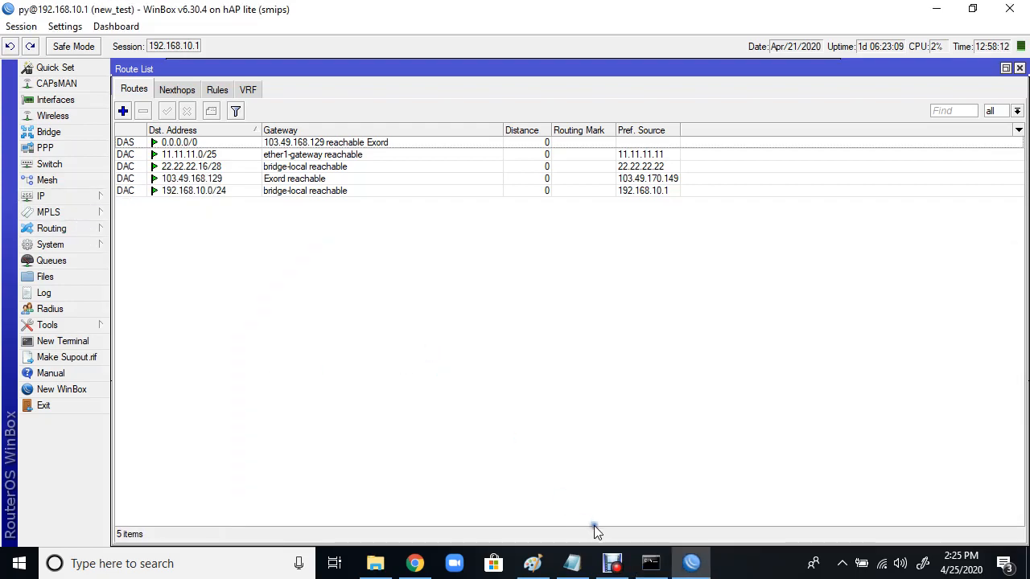
pyautogui.click(652, 563)
# Step: Build 'ip route add' at the Telnet prompt, using ? to list subcommands and parameters
pyautogui.write('ip')
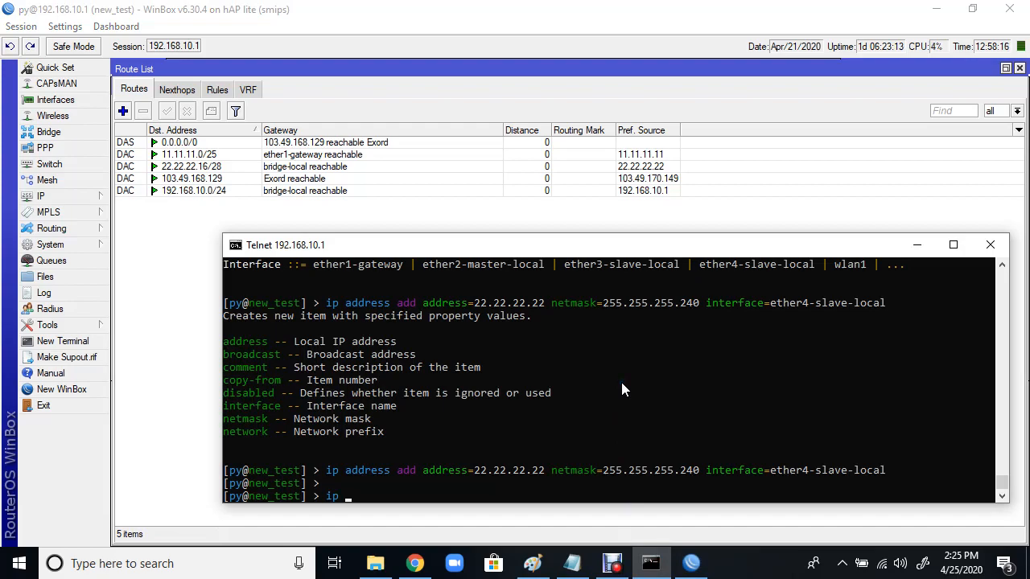
pyautogui.press('?')
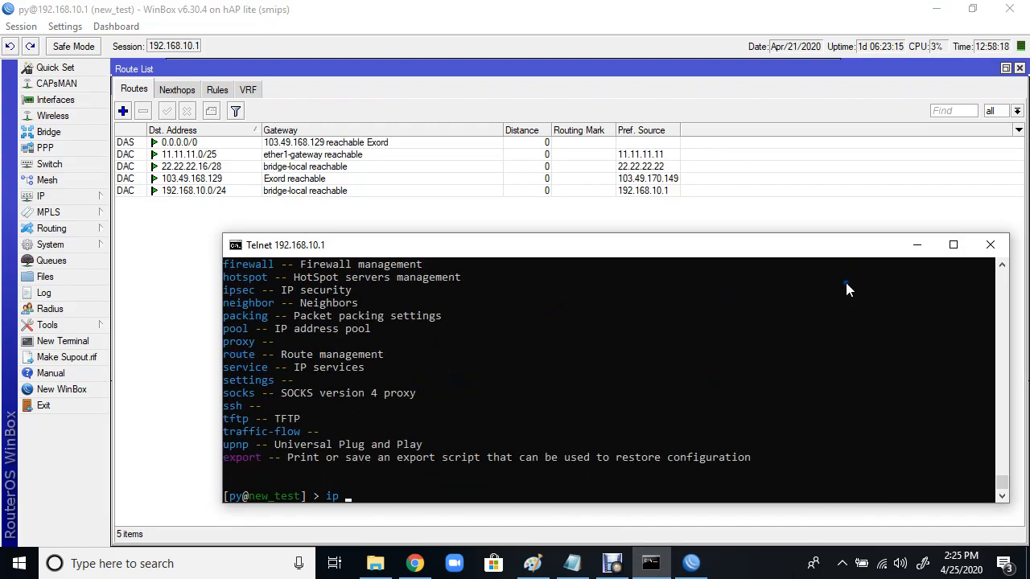
pyautogui.write('route')
pyautogui.press('?')
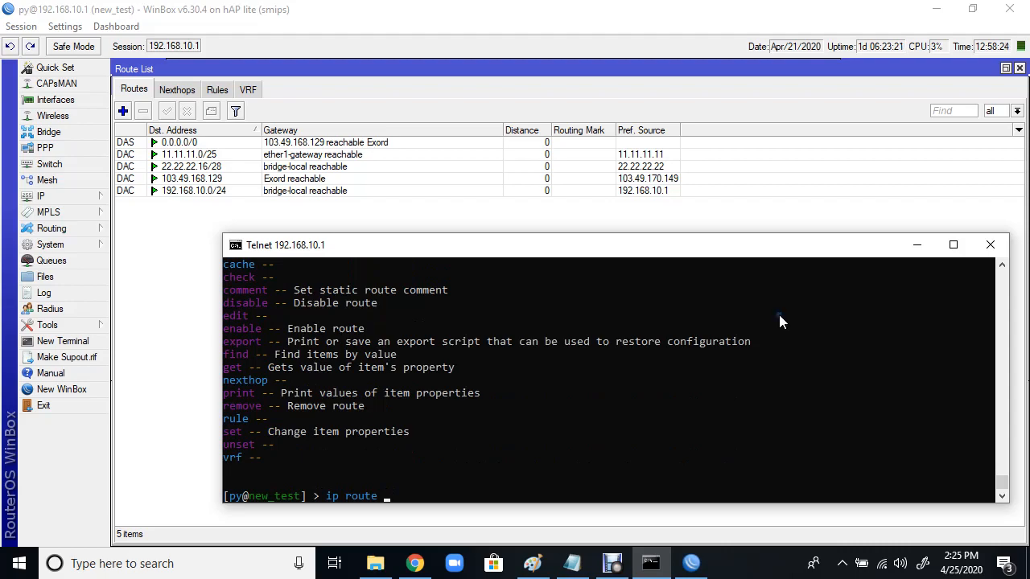
pyautogui.scroll(2, 494, 310)
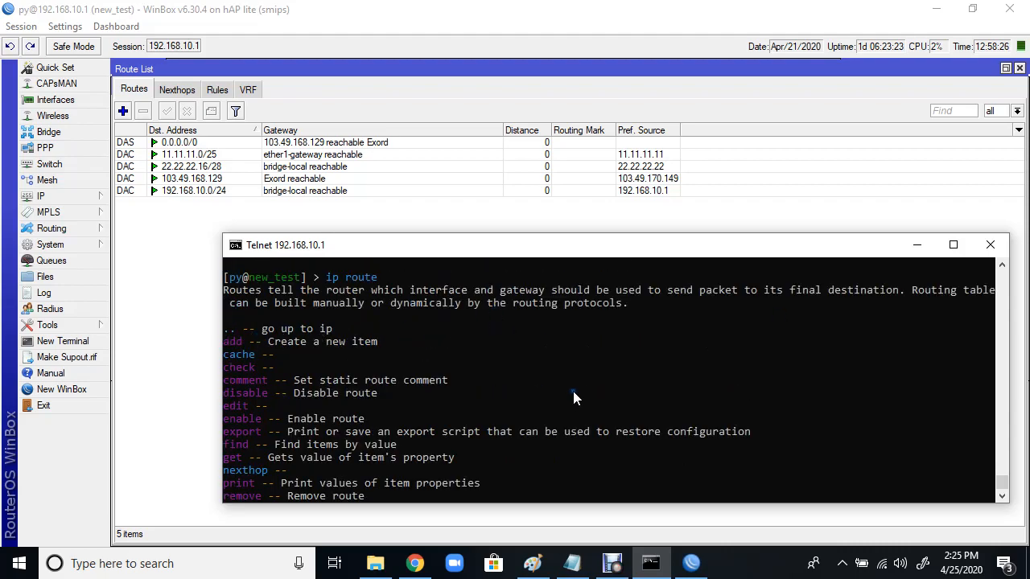
pyautogui.scroll(-2, 574, 397)
pyautogui.write('add')
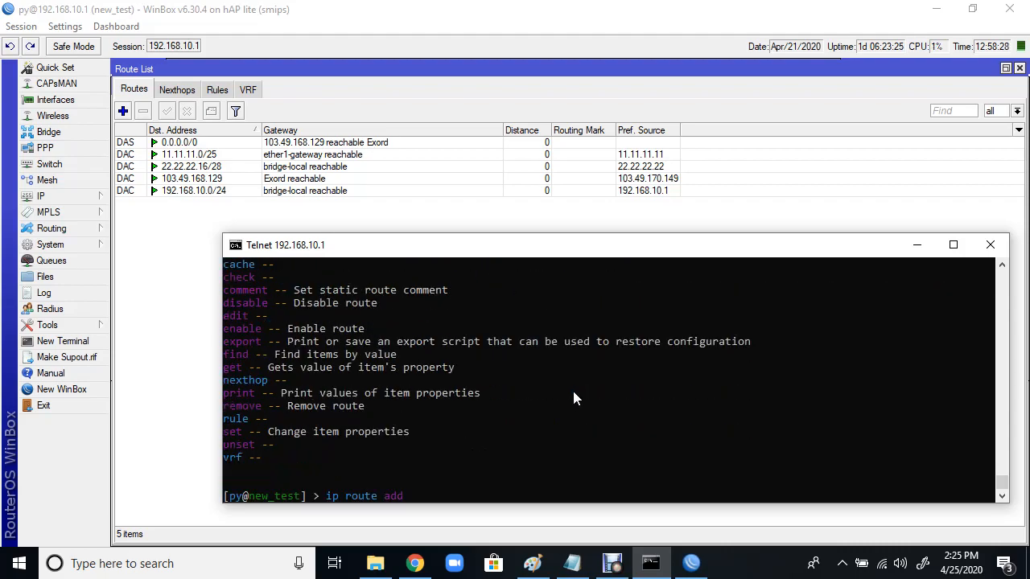
pyautogui.press('?')
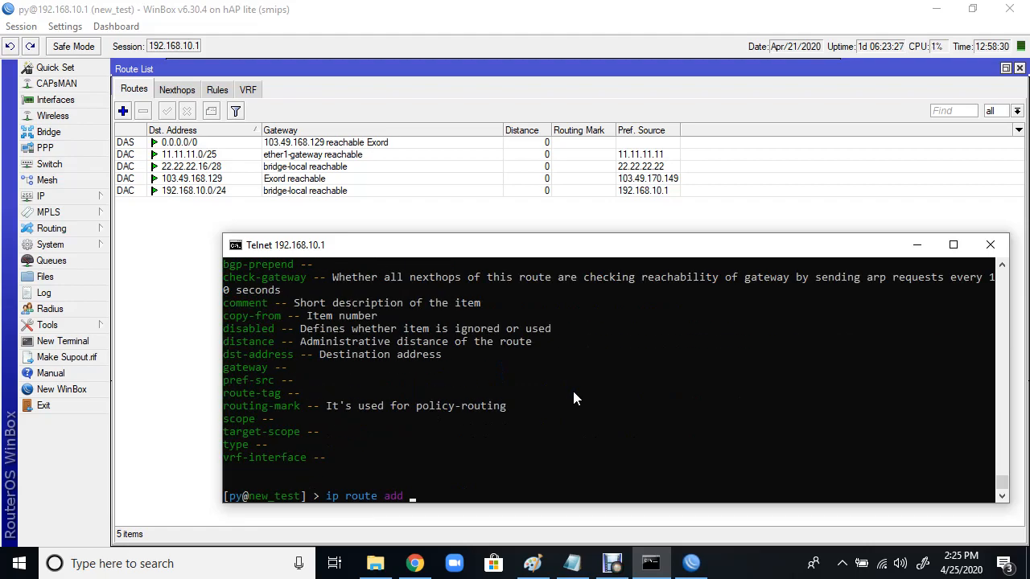
# Step: Add comment=test-route, dst-address=0.0.0.0/0 and gateway=22.22.22.1 to the route command
pyautogui.write('comment=test-route')
pyautogui.write('dst')
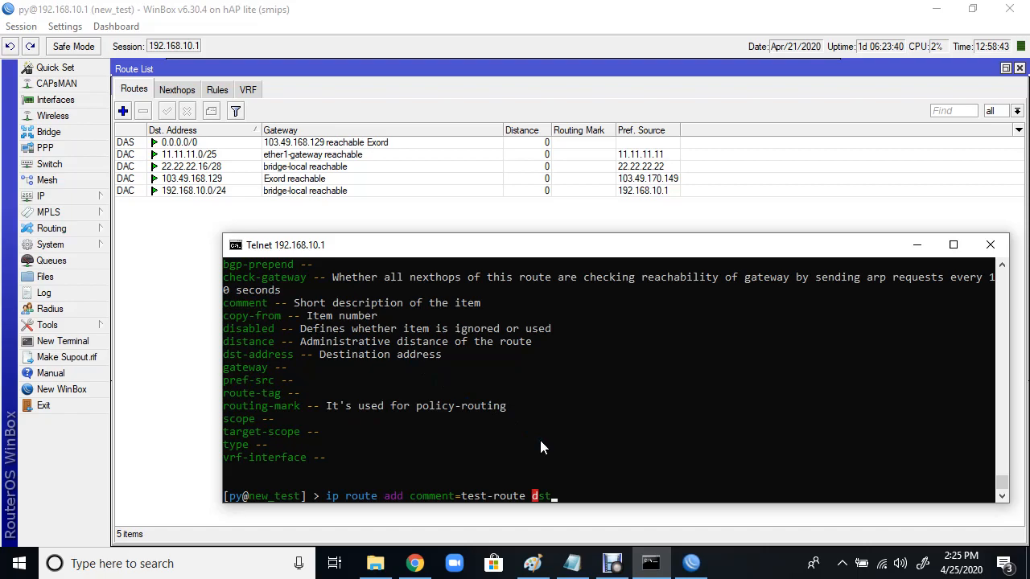
pyautogui.press('Tab')
pyautogui.press('?')
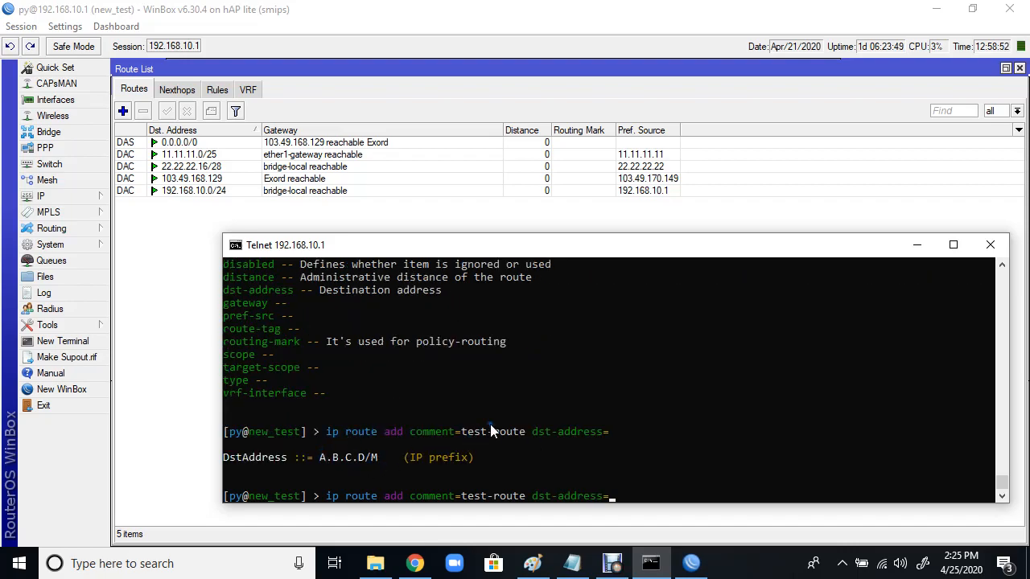
pyautogui.write('0.0.0.0/0 ?')
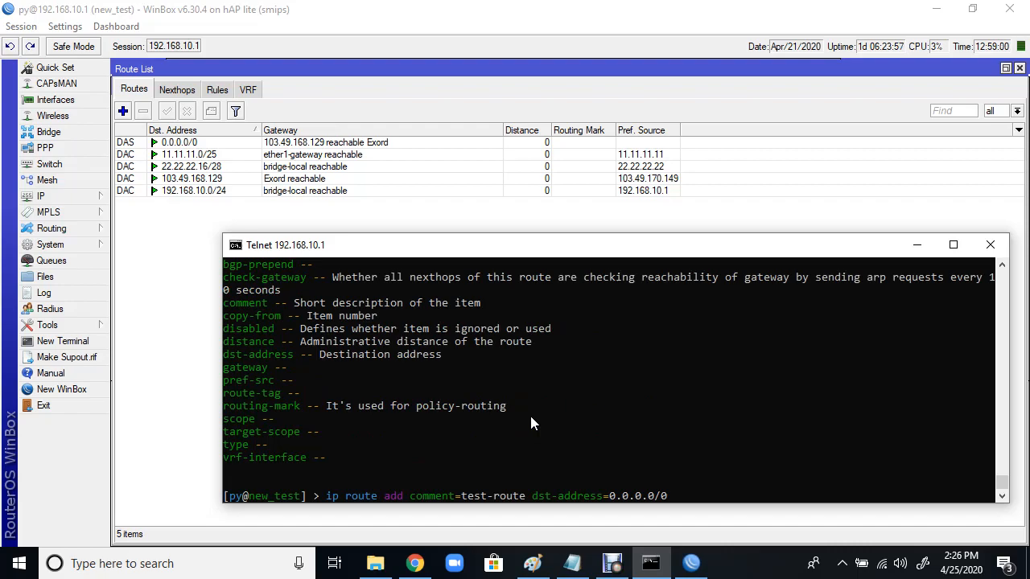
pyautogui.write('gateway=')
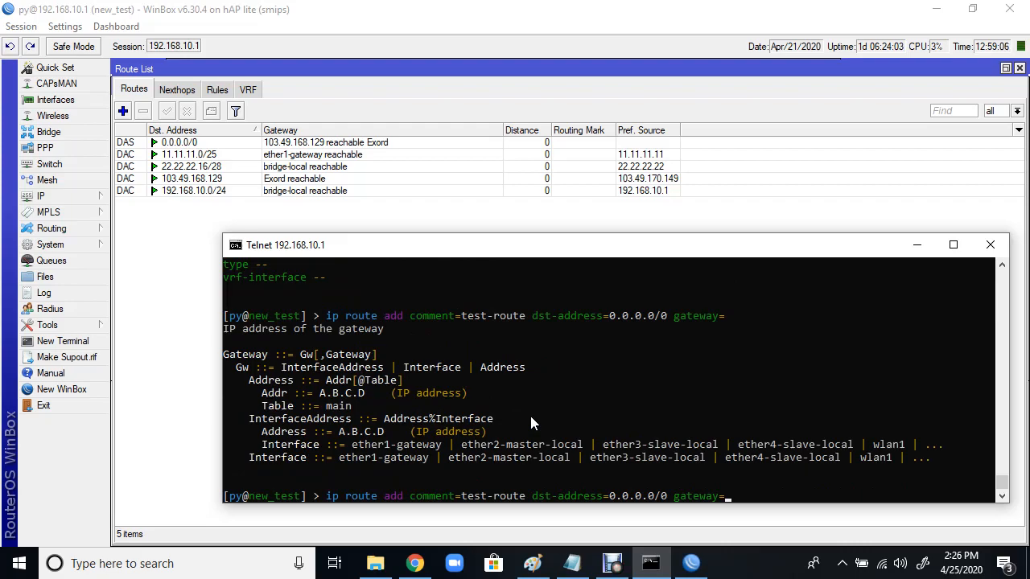
pyautogui.write('?22.22.22.1')
pyautogui.press('?')
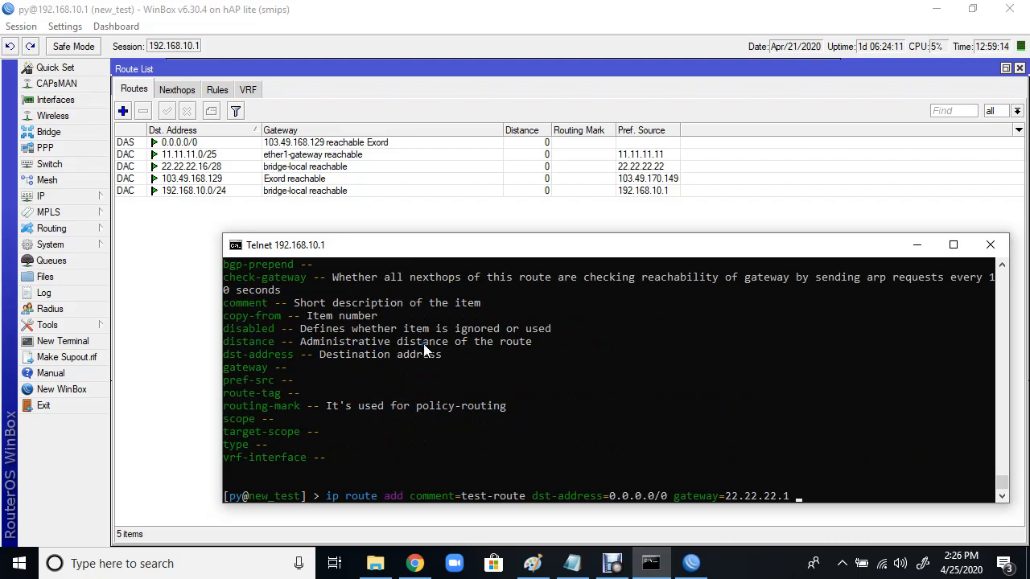
# Step: Append distance=15 and check-gateway=ping to the route command and run it
pyautogui.write('dist')
pyautogui.press('Tab')
pyautogui.write('15')
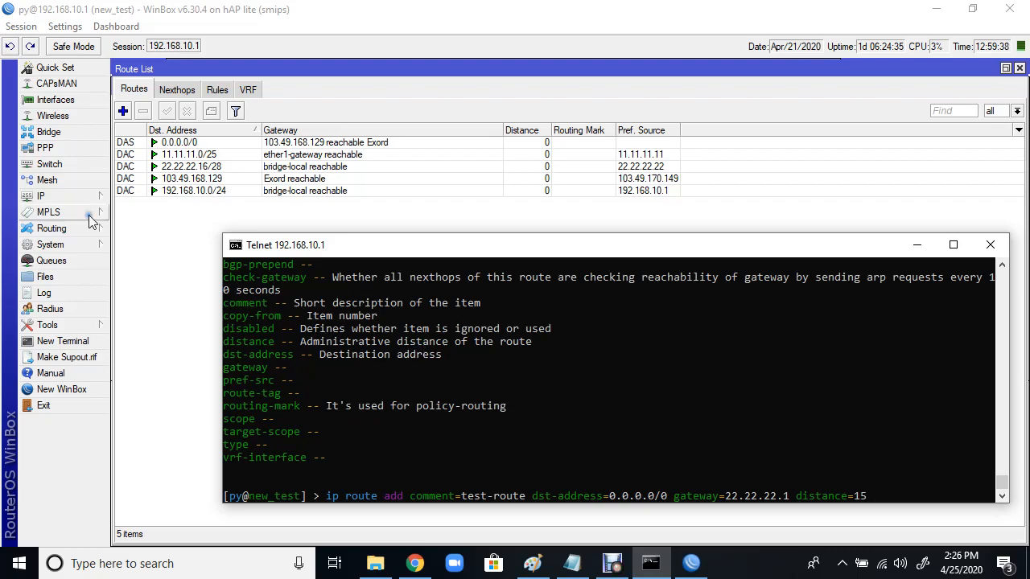
pyautogui.write('c')
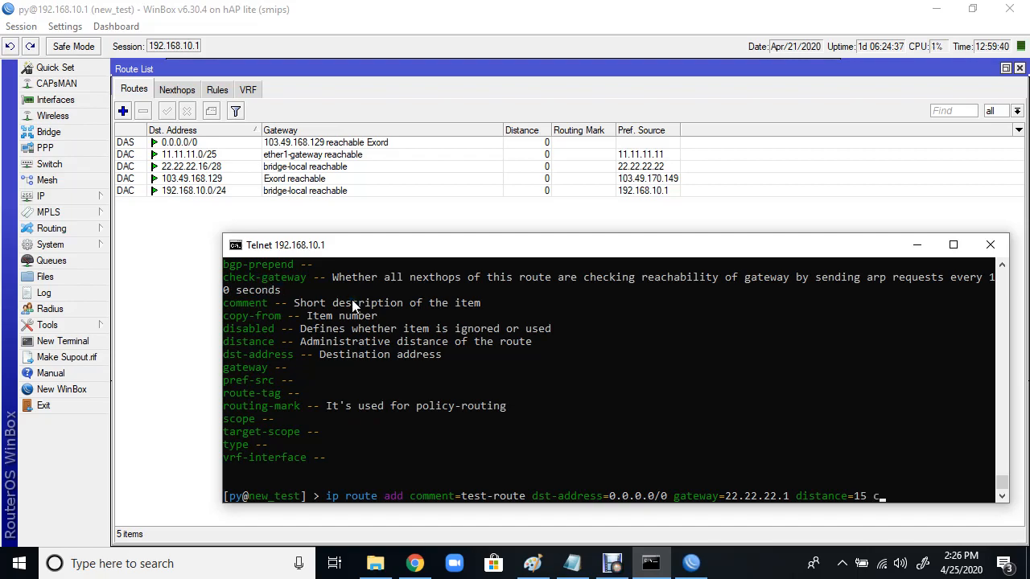
pyautogui.write('h')
pyautogui.press('Tab')
pyautogui.press('BackSpace')
pyautogui.press('BackSpace')
pyautogui.press('BackSpace')
pyautogui.press('BackSpace')
pyautogui.press('BackSpace')
pyautogui.press('BackSpace')
pyautogui.press('BackSpace')
pyautogui.press('BackSpace')
pyautogui.press('BackSpace')
pyautogui.press('BackSpace')
pyautogui.press('BackSpace')
pyautogui.press('Tab')
pyautogui.press('?')
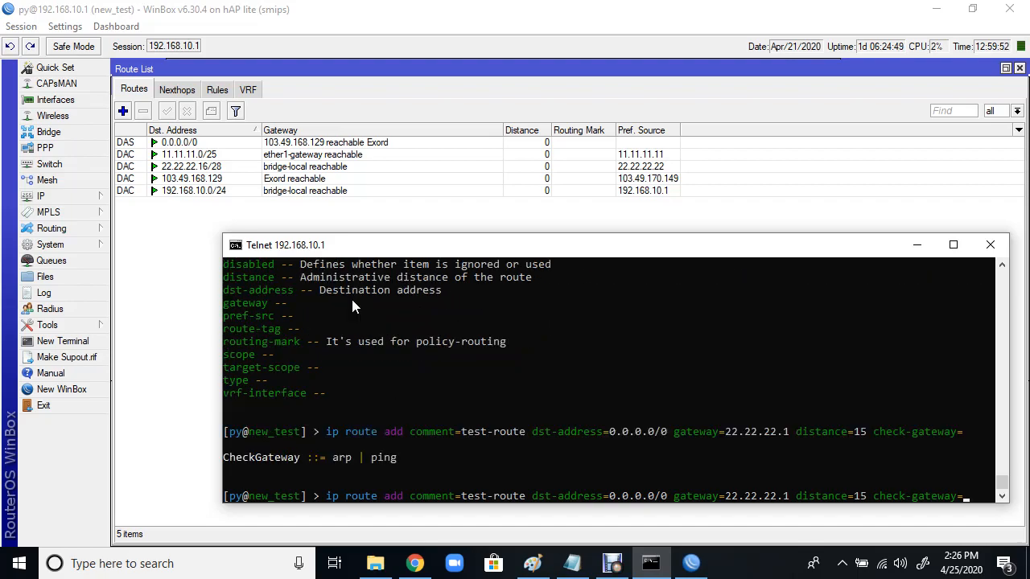
pyautogui.write('ping')
pyautogui.press('?')
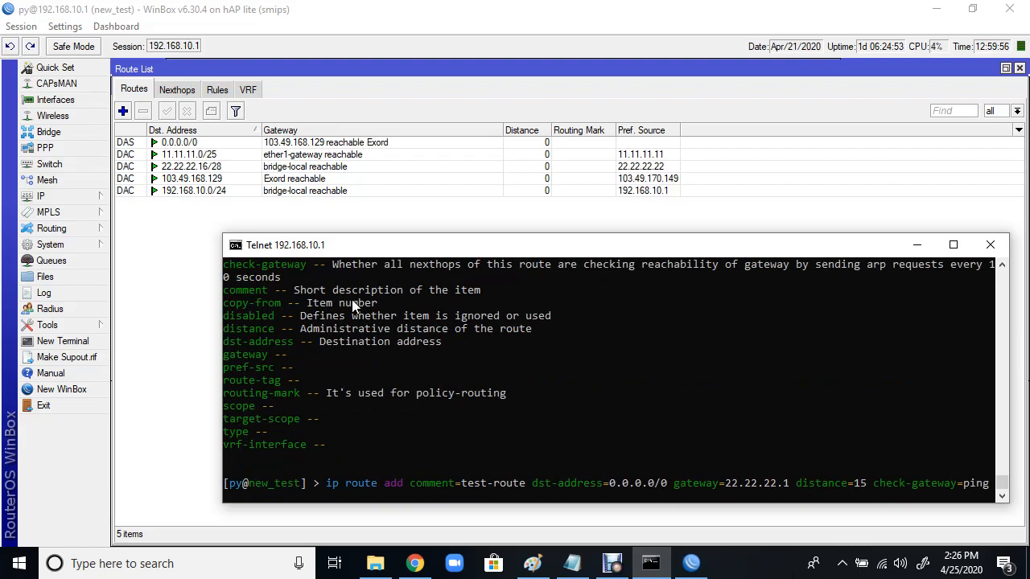
pyautogui.press('Return')
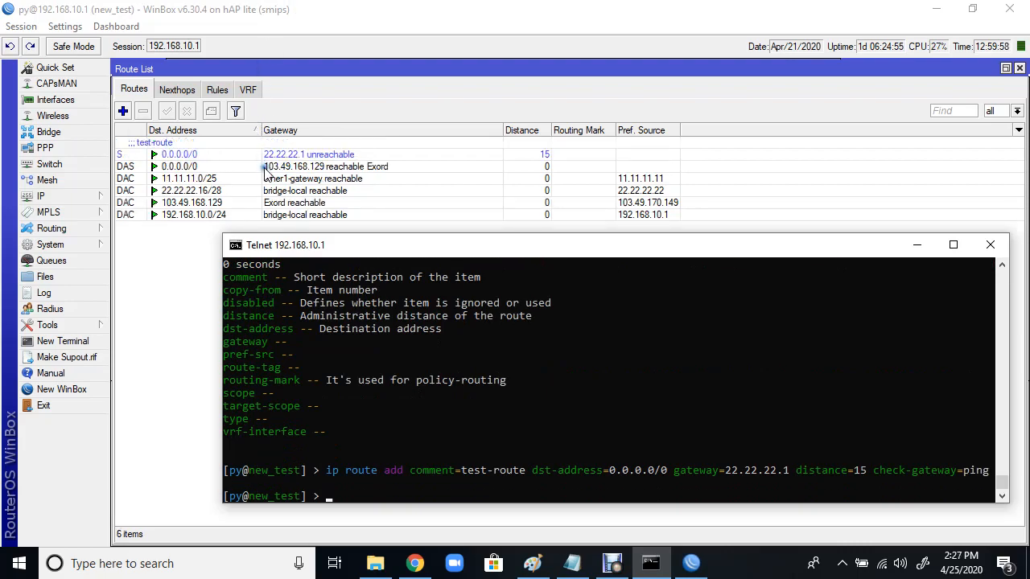
pyautogui.click(280, 155)
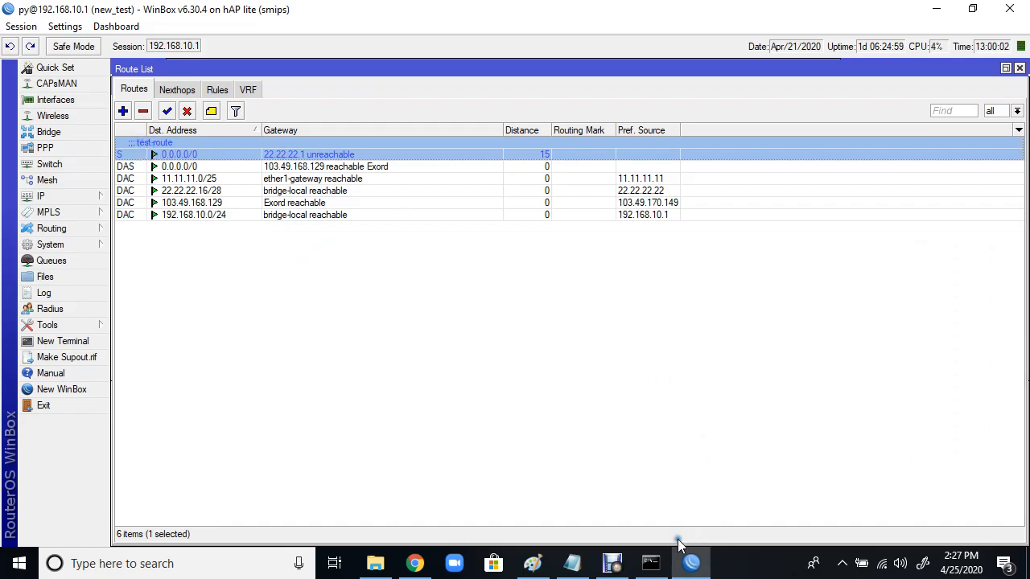
pyautogui.click(651, 563)
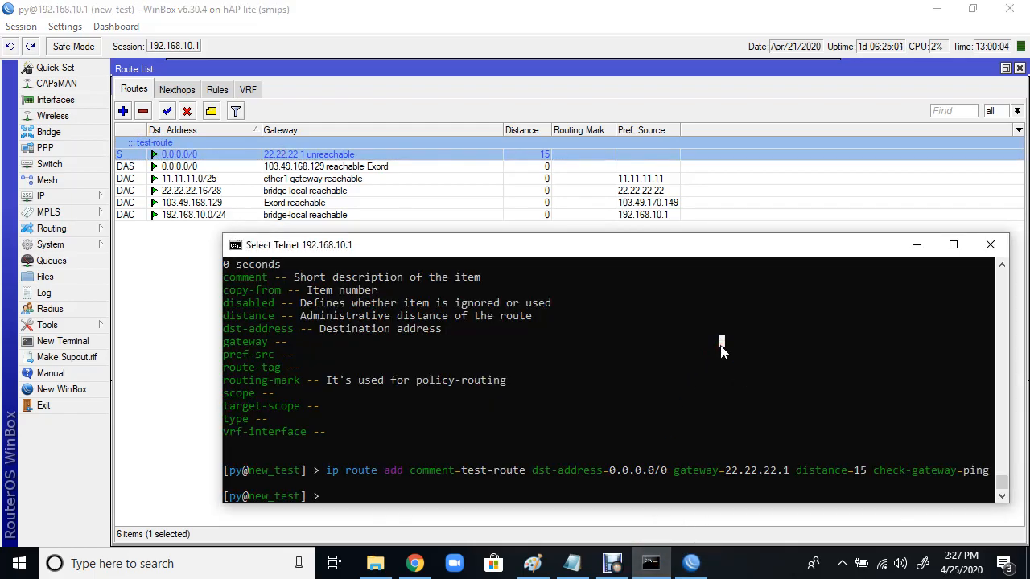